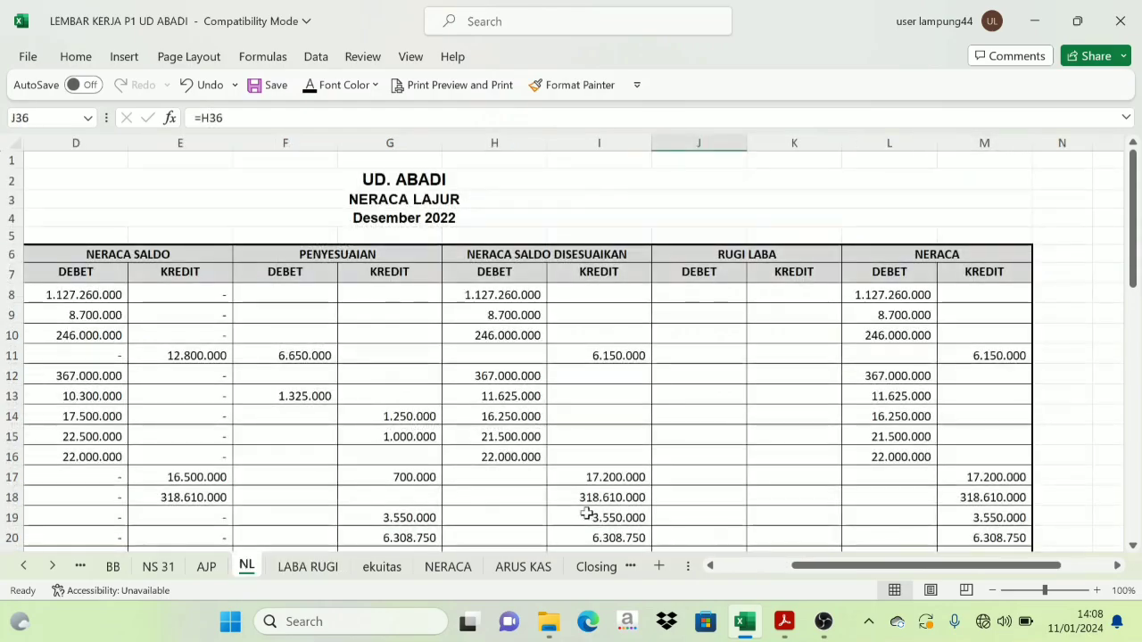
- Look over the NL worksheet and the LABA RUGI and ekuitas report templates
{"action": "left_click_drag", "start_coordinate": [883, 565], "coordinate": [790, 566]}
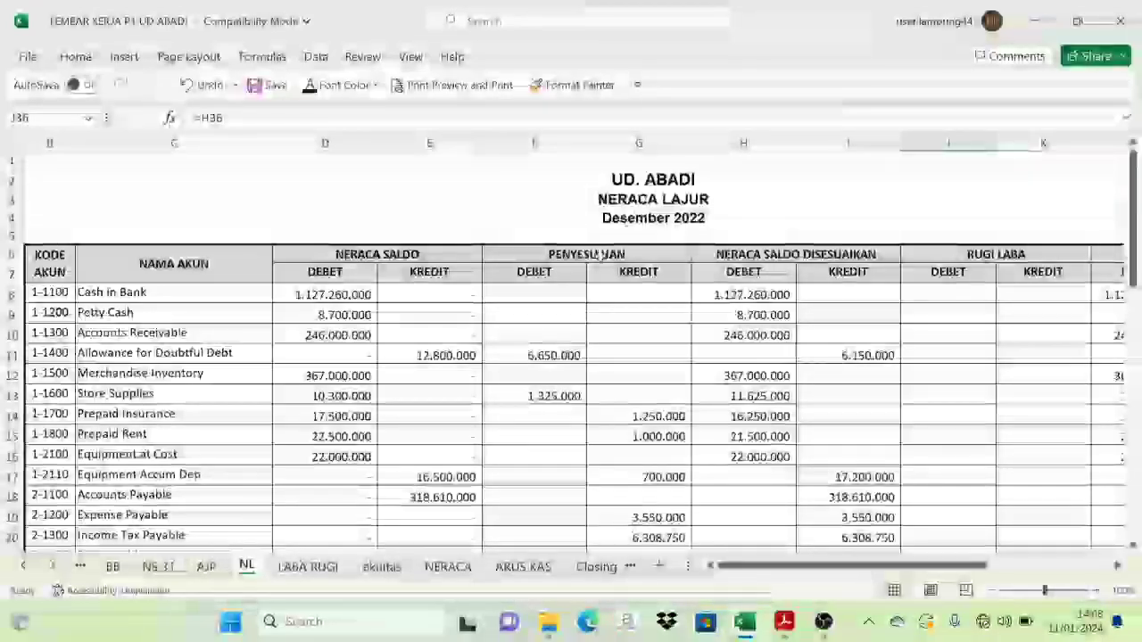
{"action": "left_click", "coordinate": [312, 567]}
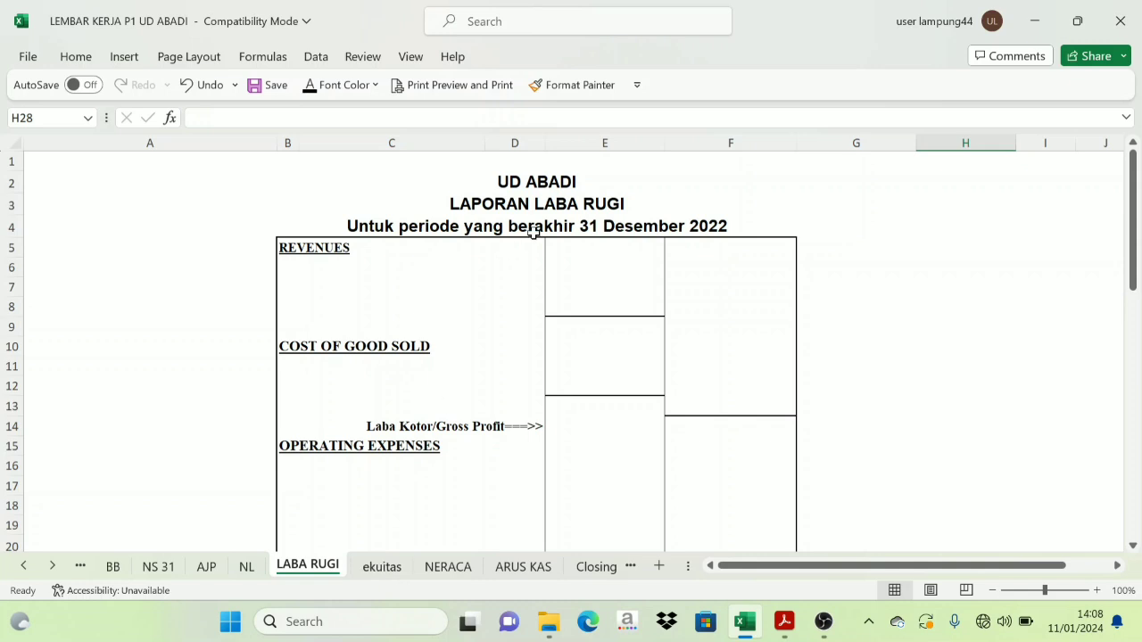
{"action": "left_click", "coordinate": [386, 569]}
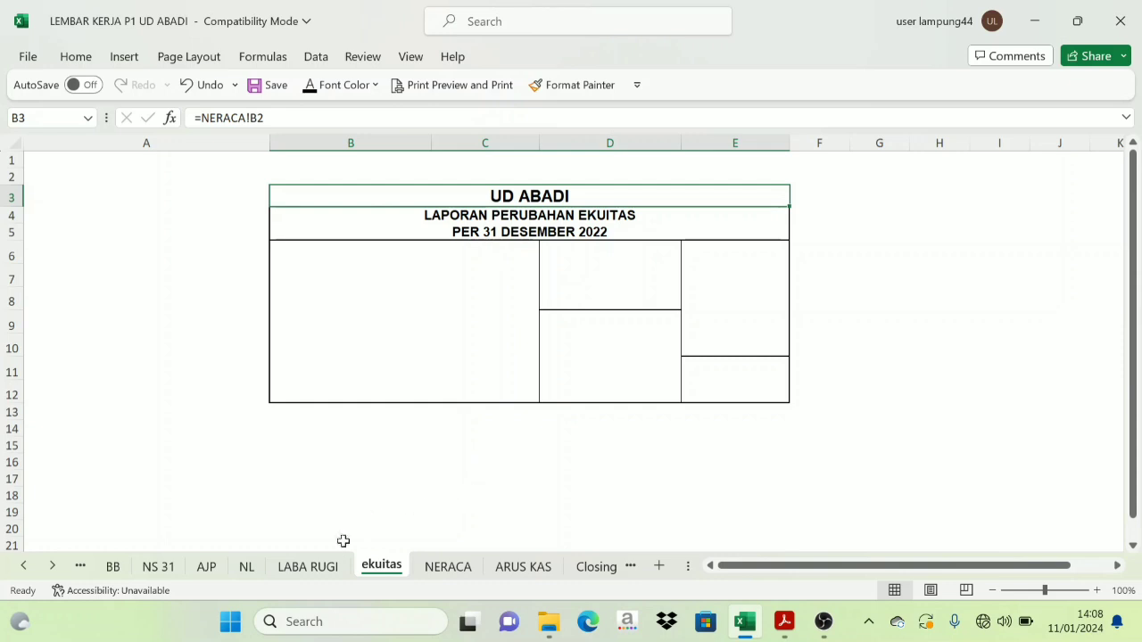
{"action": "left_click", "coordinate": [328, 569]}
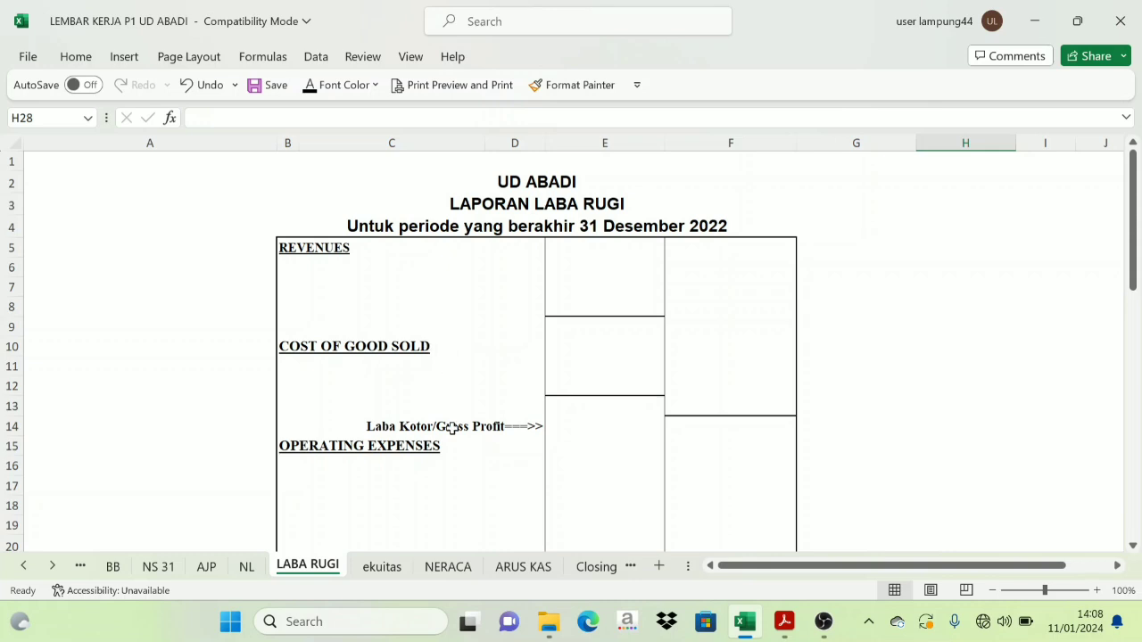
{"action": "scroll", "coordinate": [510, 440], "scroll_direction": "down", "scroll_amount": 3}
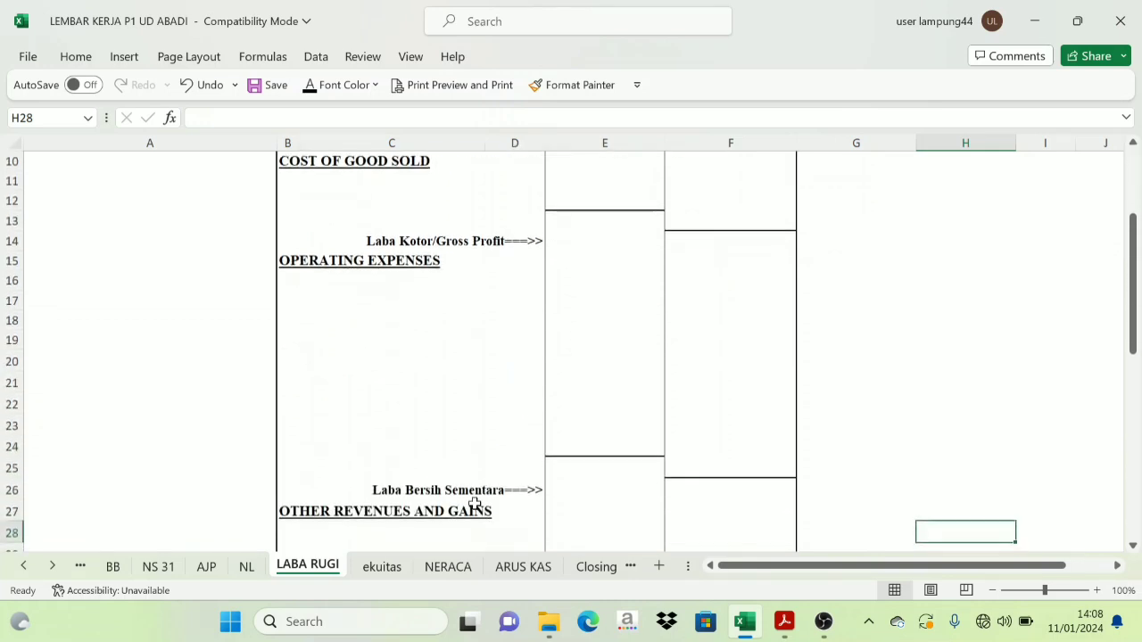
{"action": "scroll", "coordinate": [473, 490], "scroll_direction": "up", "scroll_amount": 3}
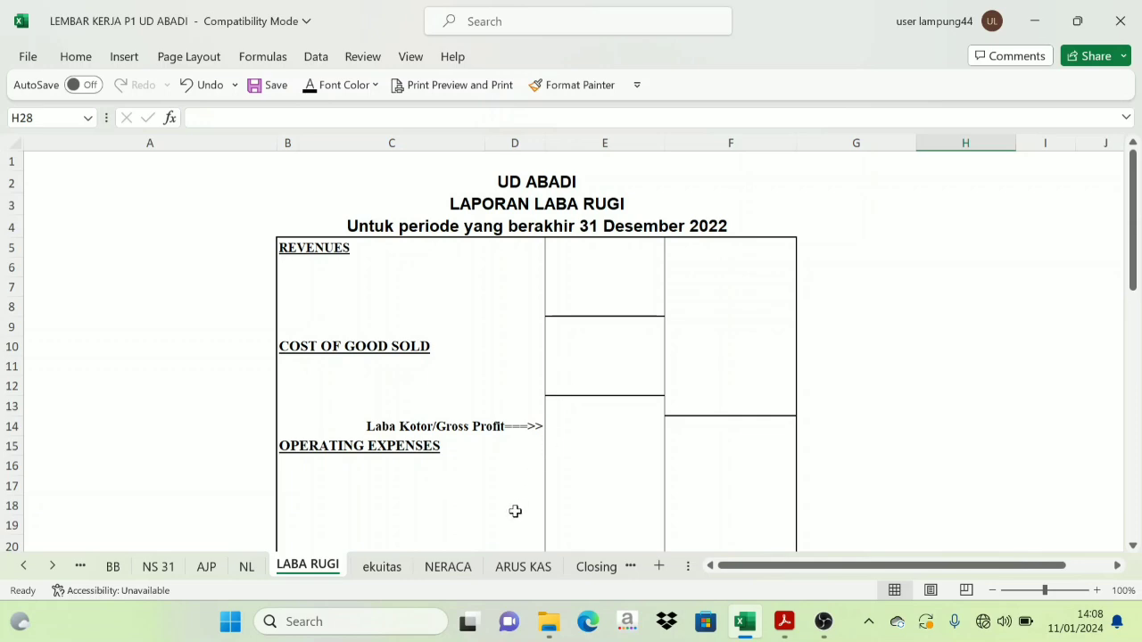
- Examine the RUGI LABA debit and credit columns of the NL sheet down to the LABA BERSIH USAHA row and totals
{"action": "left_click", "coordinate": [248, 567]}
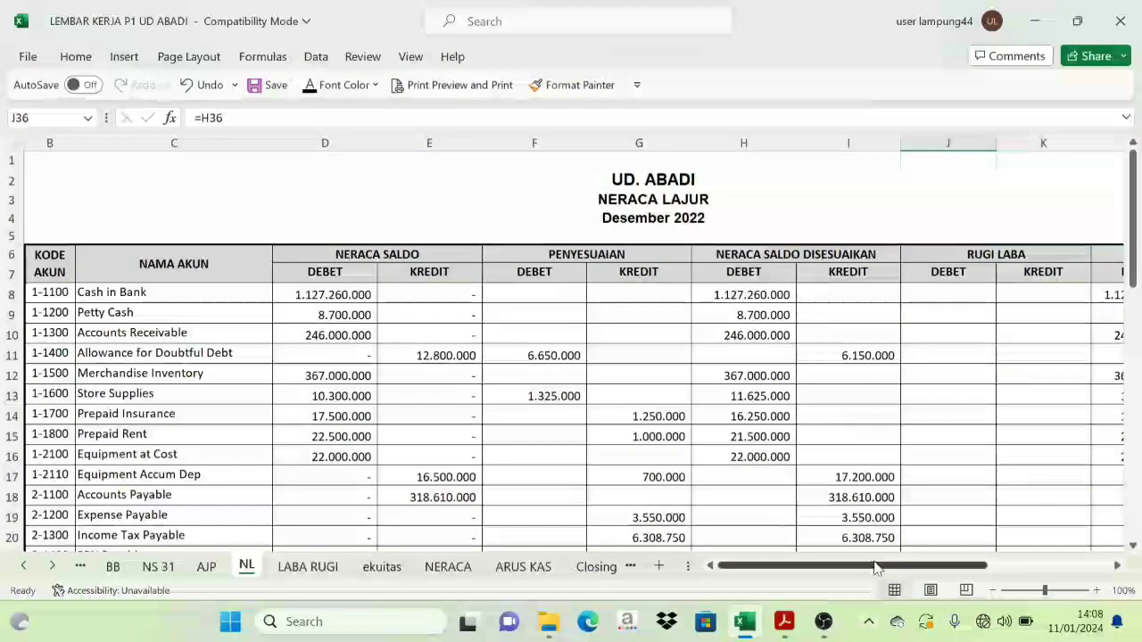
{"action": "left_click_drag", "start_coordinate": [887, 565], "coordinate": [958, 560]}
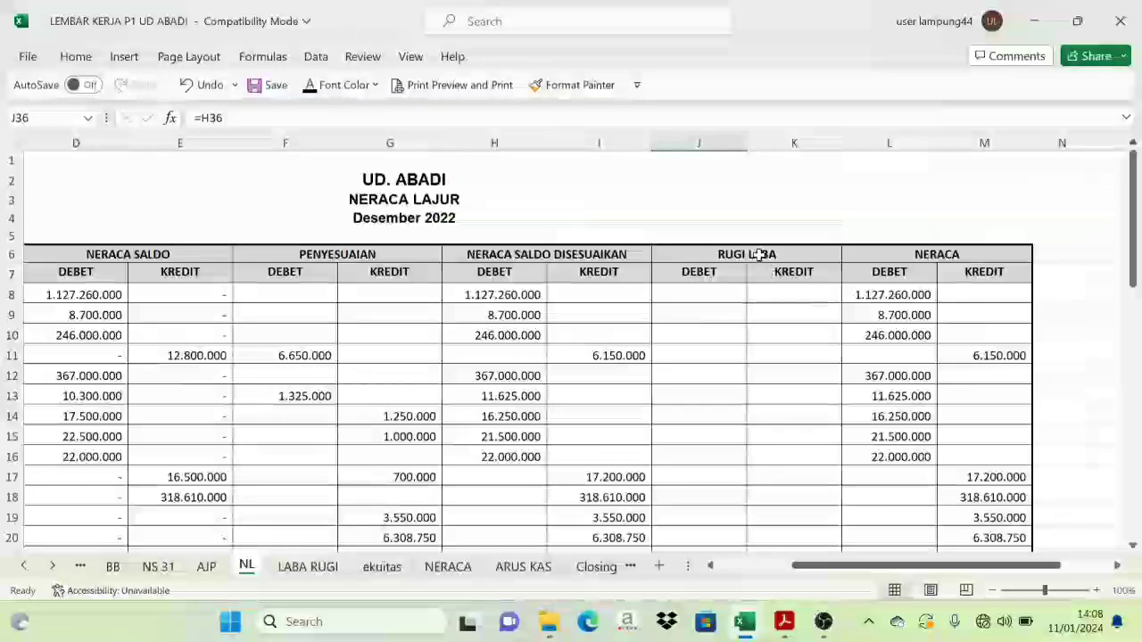
{"action": "left_click", "coordinate": [759, 254]}
{"action": "scroll", "coordinate": [776, 393], "scroll_direction": "down", "scroll_amount": 1}
{"action": "scroll", "coordinate": [759, 301], "scroll_direction": "up", "scroll_amount": 1}
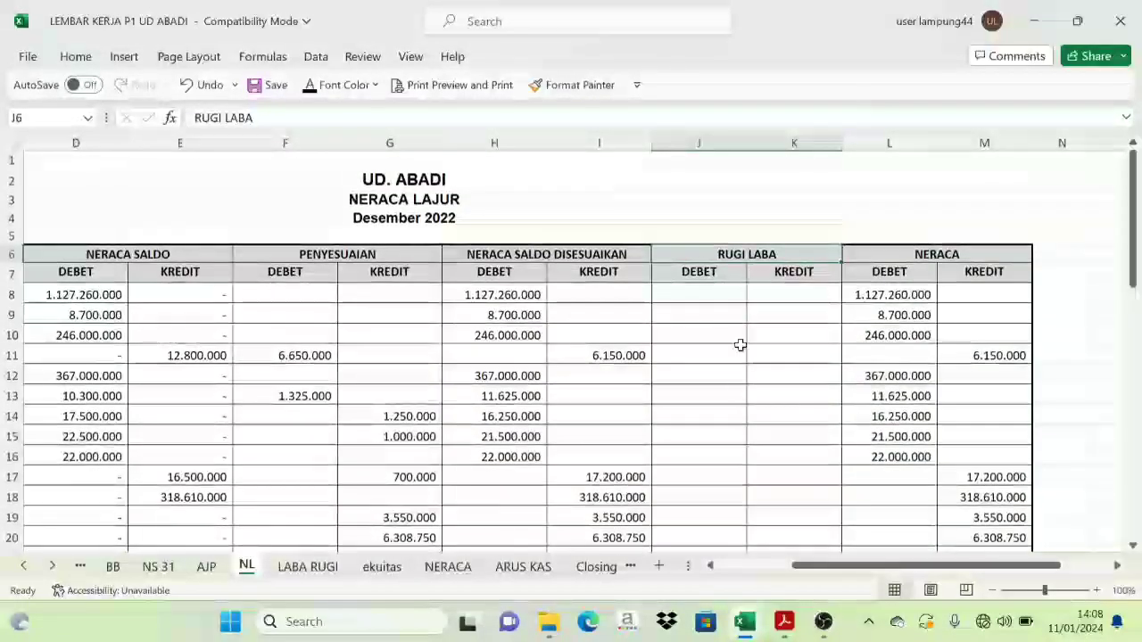
{"action": "scroll", "coordinate": [722, 484], "scroll_direction": "down", "scroll_amount": 3}
{"action": "scroll", "coordinate": [715, 507], "scroll_direction": "down", "scroll_amount": 5}
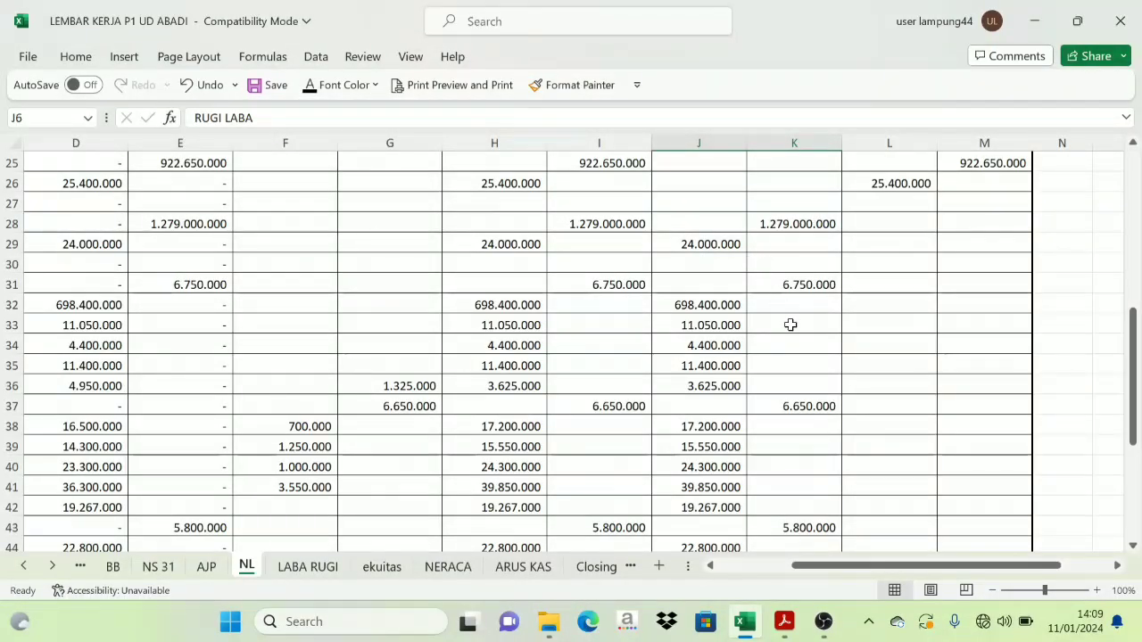
{"action": "scroll", "coordinate": [790, 325], "scroll_direction": "down", "scroll_amount": 3}
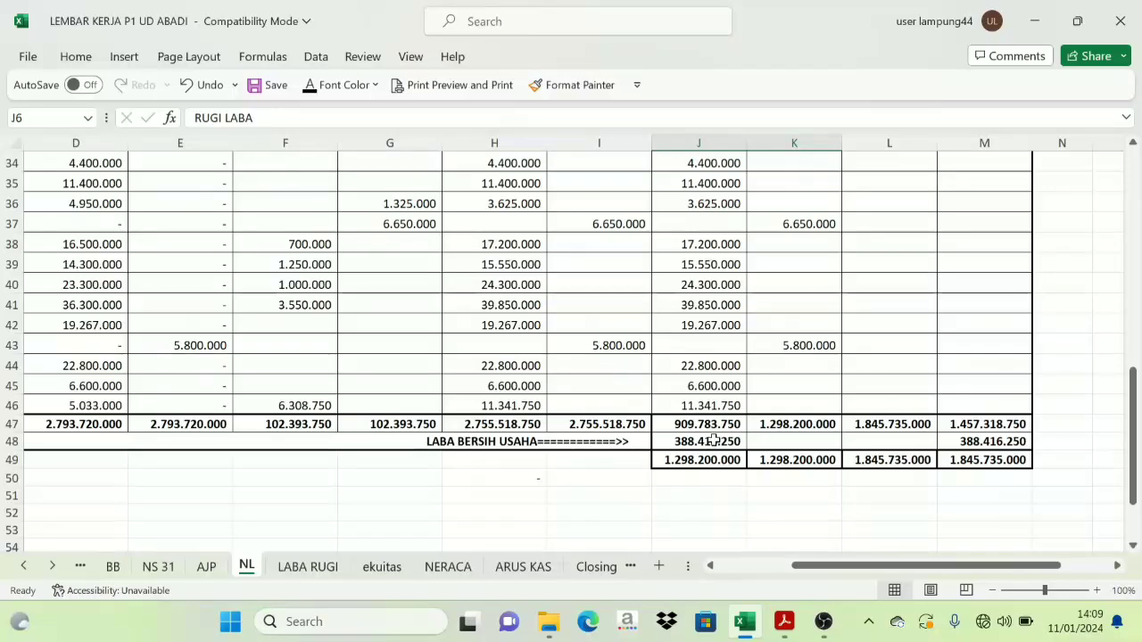
{"action": "scroll", "coordinate": [731, 446], "scroll_direction": "up", "scroll_amount": 11}
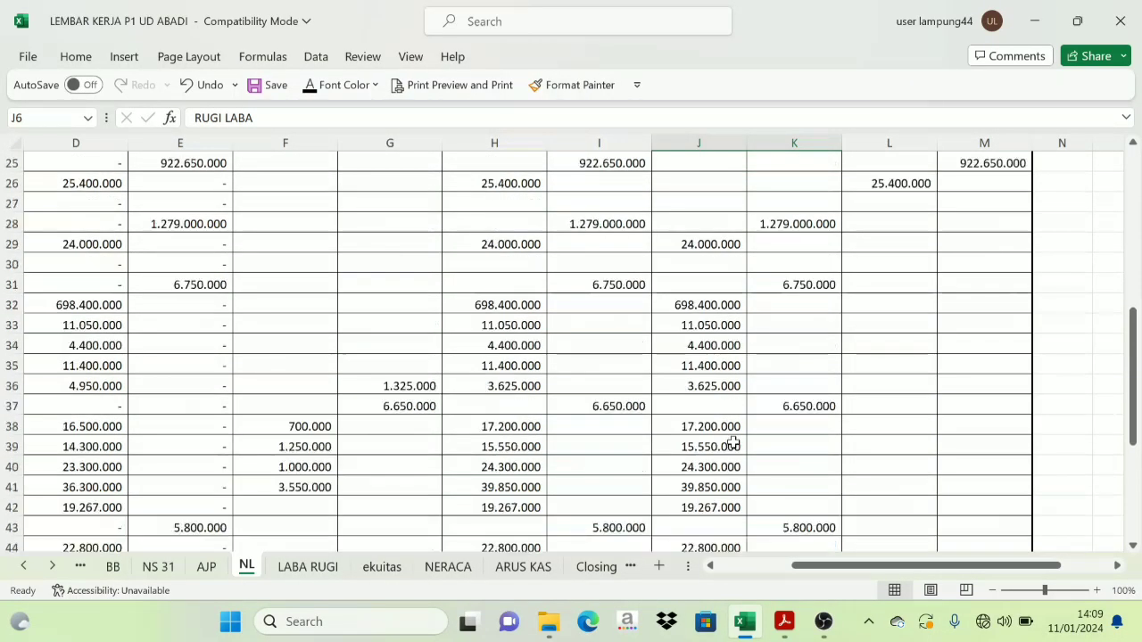
{"action": "scroll", "coordinate": [714, 339], "scroll_direction": "down", "scroll_amount": 2}
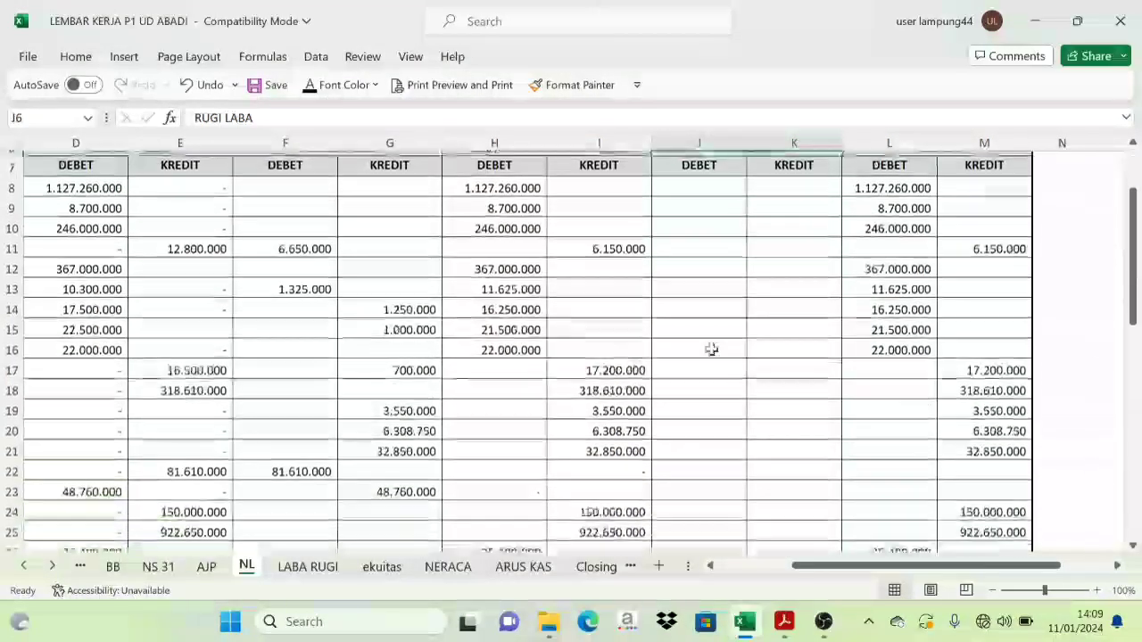
{"action": "scroll", "coordinate": [683, 365], "scroll_direction": "up", "scroll_amount": 2}
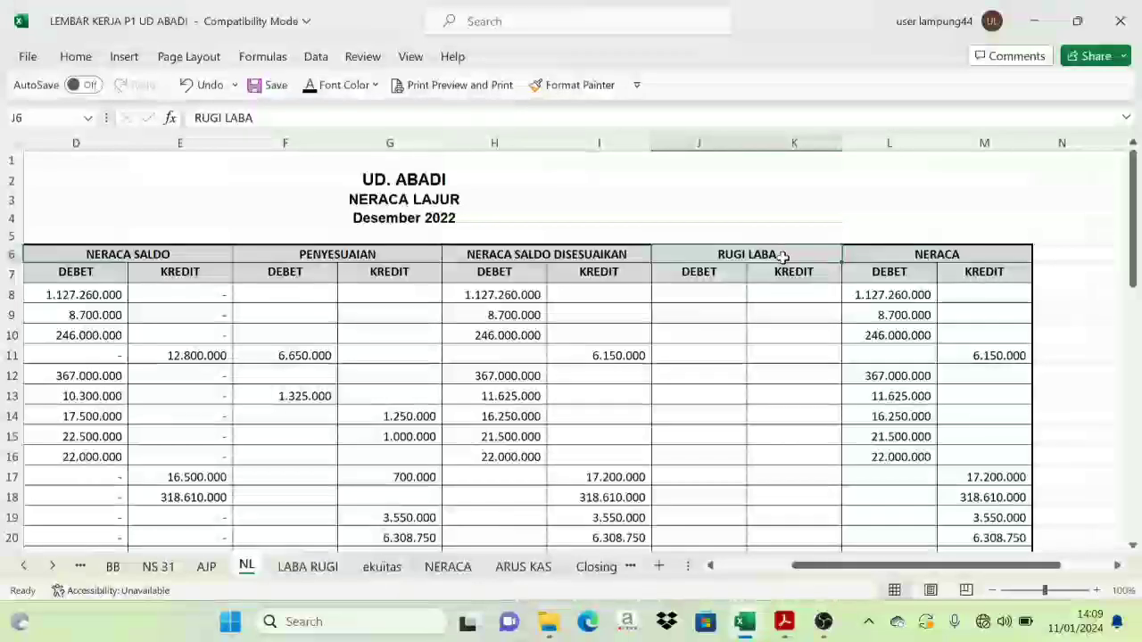
- Examine the LABA RUGI template's sections from REVENUES down to Laba Bersih Setelah Pajak
{"action": "left_click", "coordinate": [313, 566]}
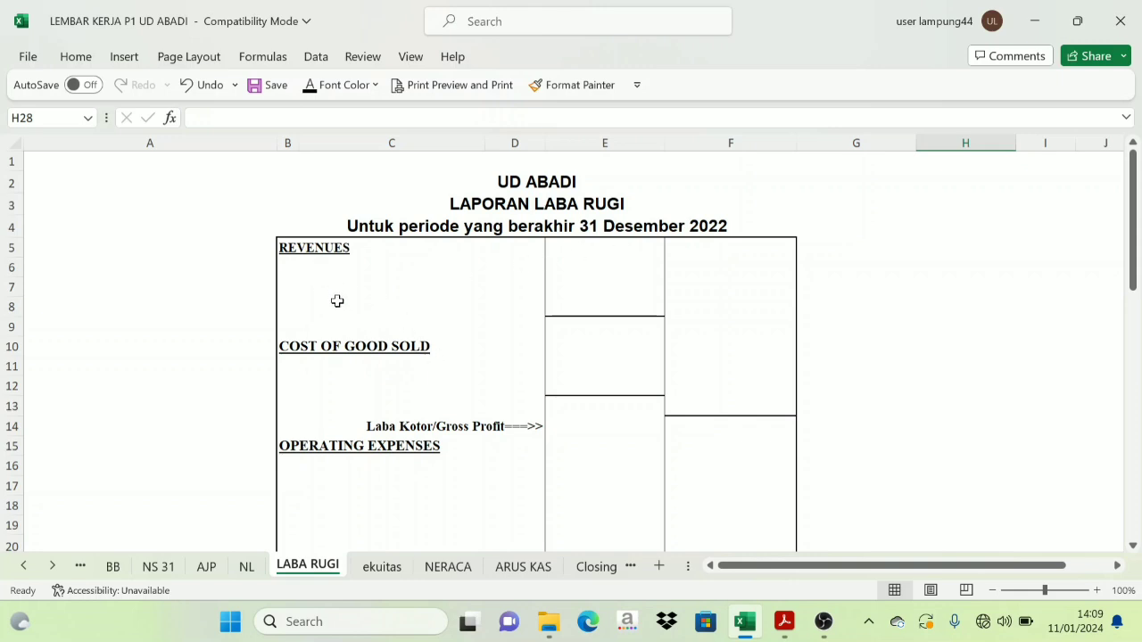
{"action": "scroll", "coordinate": [455, 442], "scroll_direction": "down", "scroll_amount": 7}
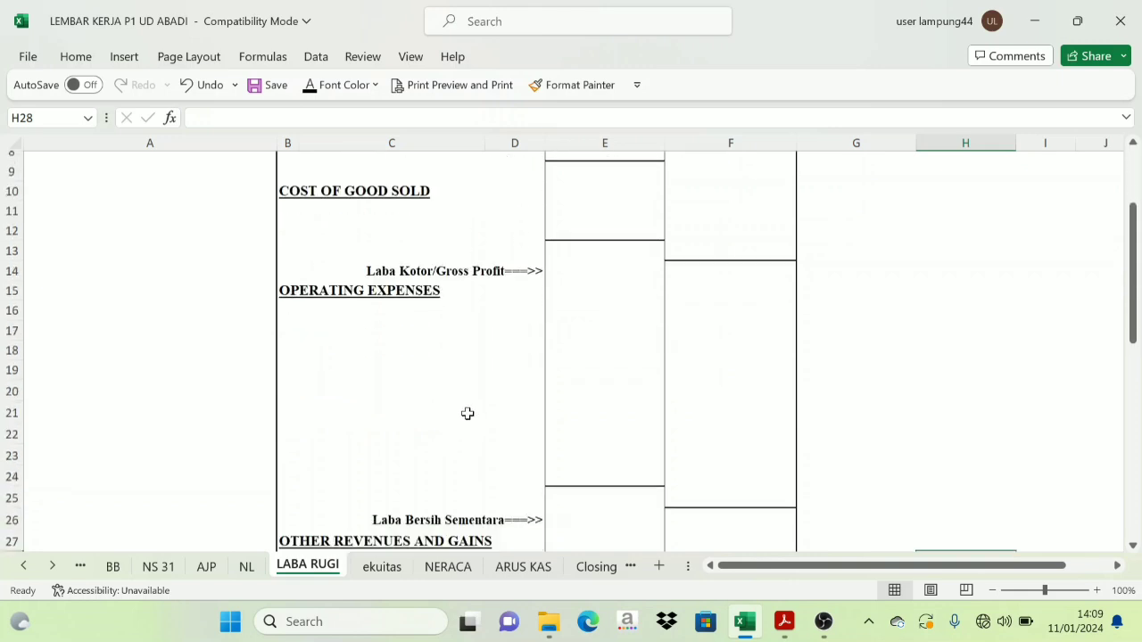
{"action": "scroll", "coordinate": [468, 415], "scroll_direction": "up", "scroll_amount": 1}
{"action": "scroll", "coordinate": [507, 402], "scroll_direction": "down", "scroll_amount": 2}
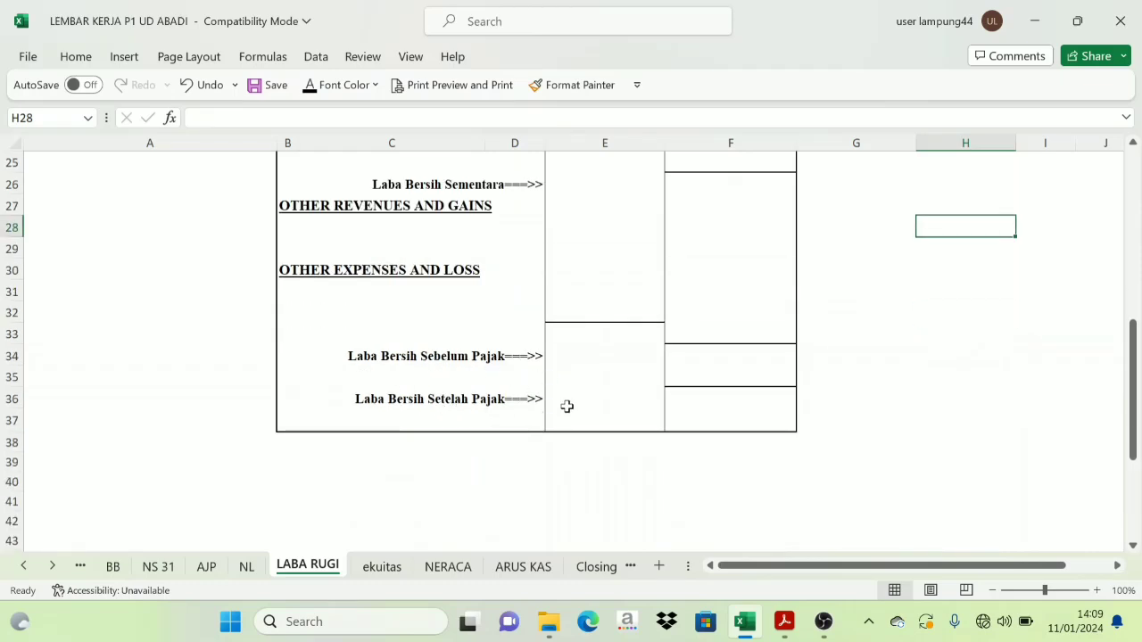
{"action": "scroll", "coordinate": [566, 406], "scroll_direction": "up", "scroll_amount": 8}
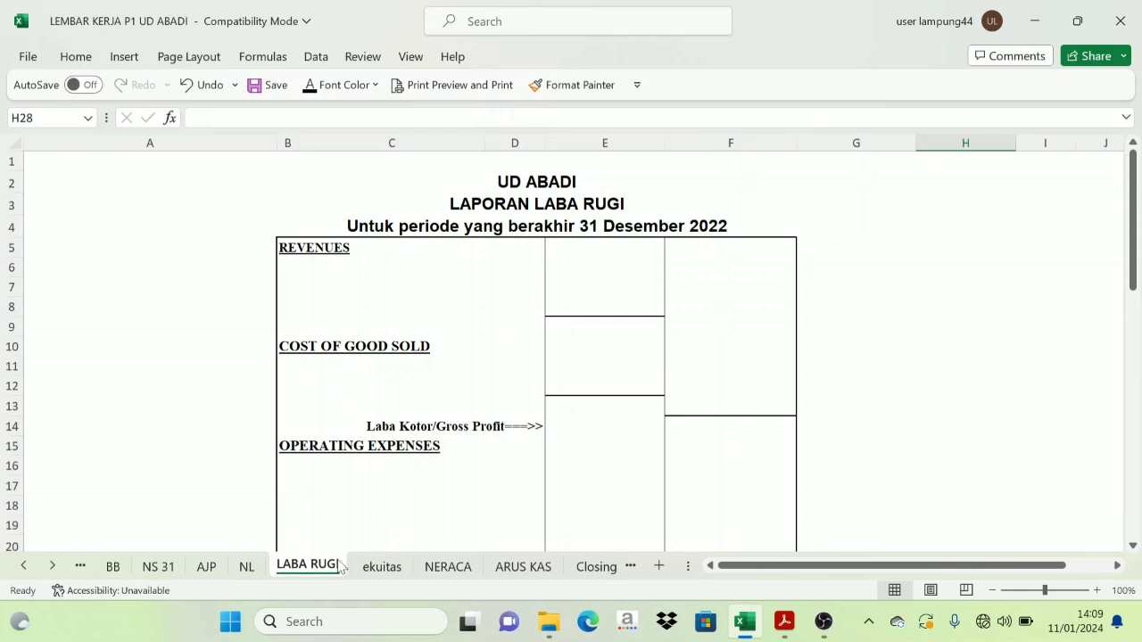
- In the NL sheet, colour the codes and names of the profit and loss accounts in B28:C46 red, starting from Sales
{"action": "left_click", "coordinate": [244, 568]}
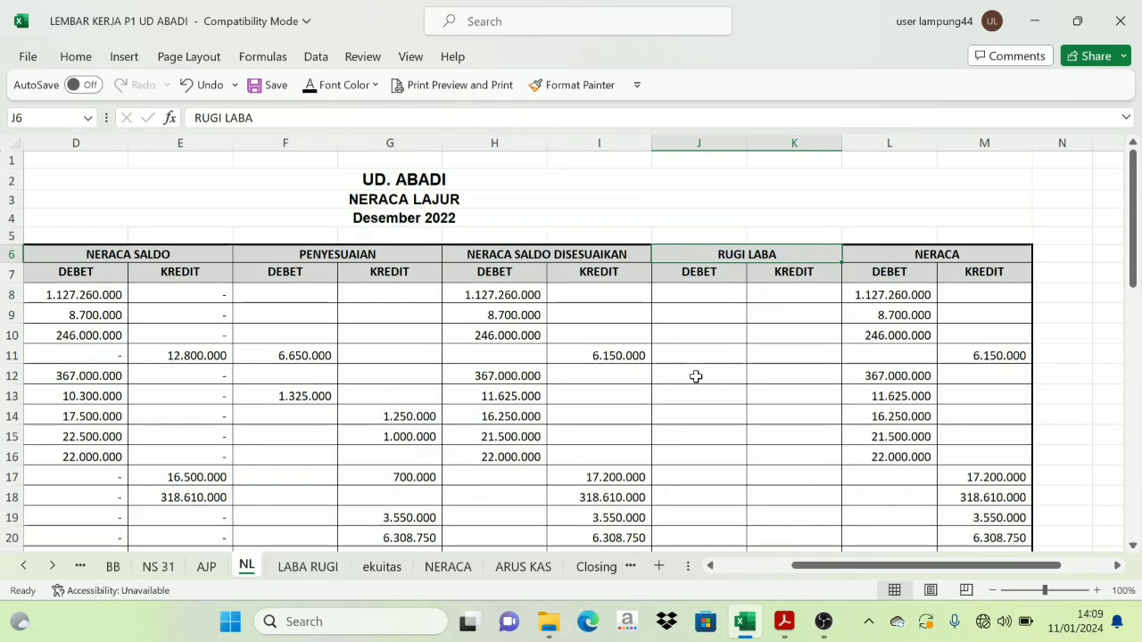
{"action": "left_click", "coordinate": [378, 199]}
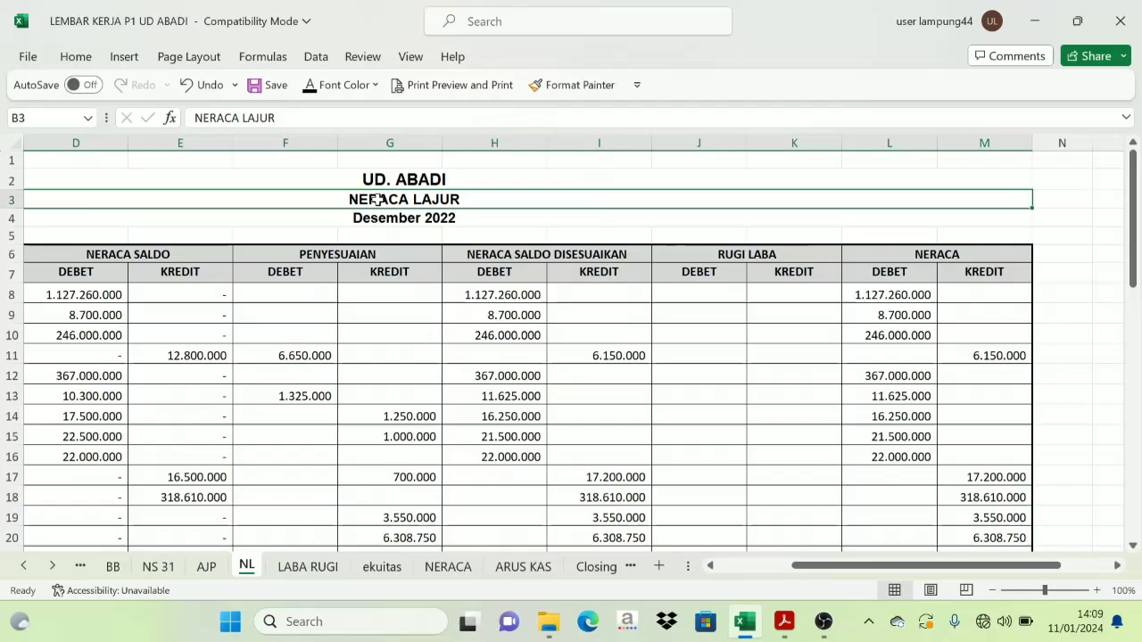
{"action": "left_click", "coordinate": [775, 258]}
{"action": "scroll", "coordinate": [758, 473], "scroll_direction": "down", "scroll_amount": 7}
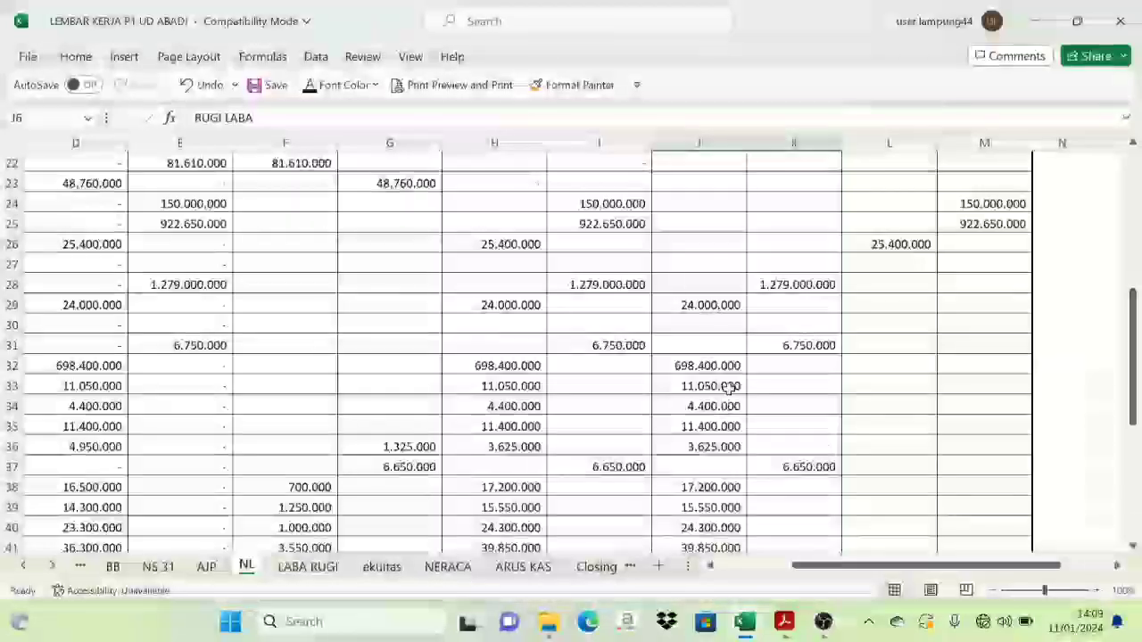
{"action": "left_click_drag", "start_coordinate": [826, 568], "coordinate": [750, 571]}
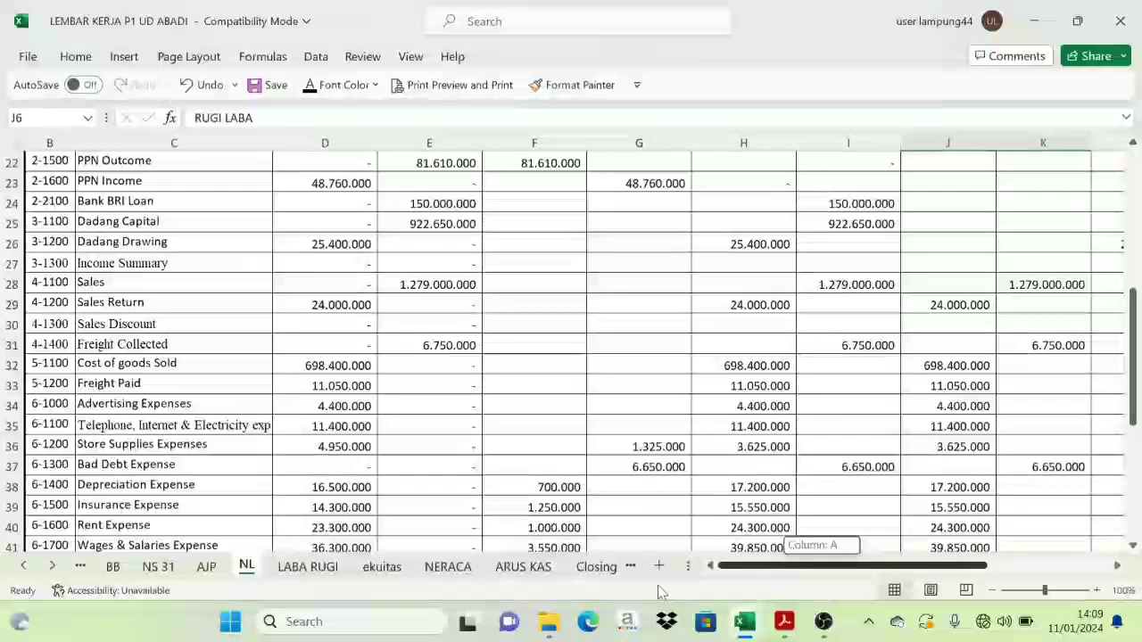
{"action": "left_click_drag", "start_coordinate": [27, 284], "coordinate": [140, 462]}
{"action": "scroll", "coordinate": [136, 346], "scroll_direction": "up", "scroll_amount": 2}
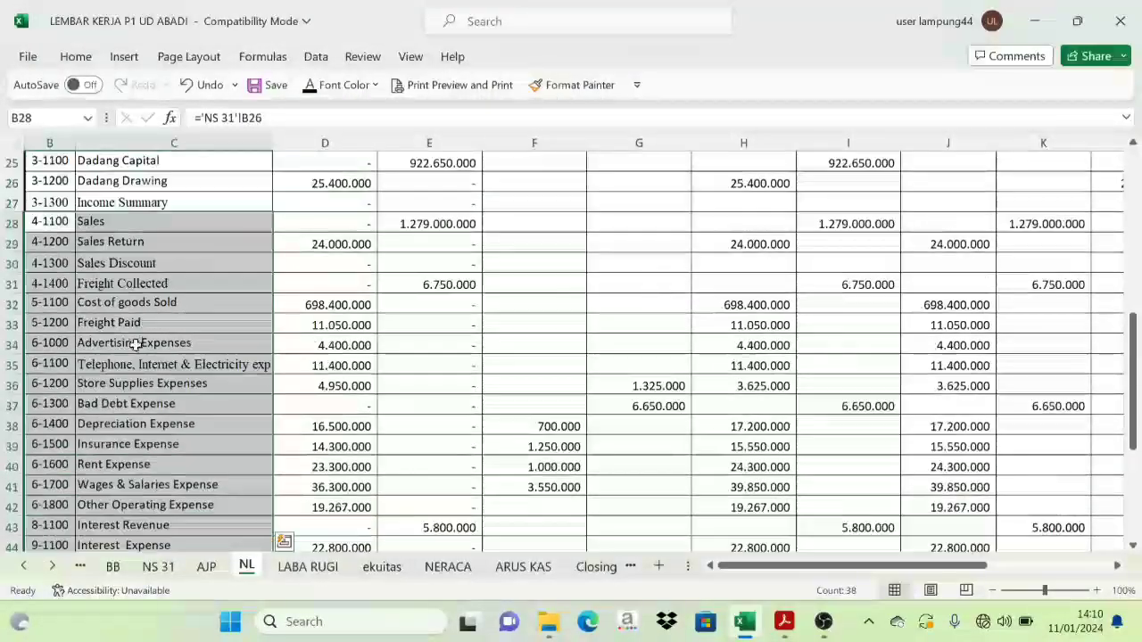
{"action": "left_click", "coordinate": [374, 85]}
{"action": "left_click", "coordinate": [306, 283]}
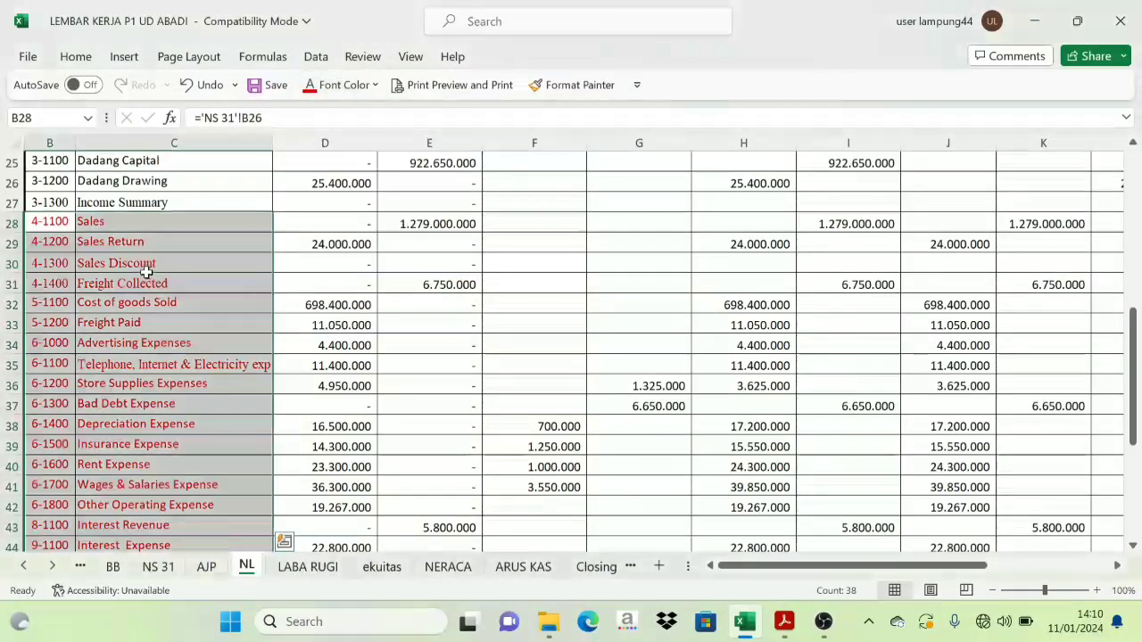
{"action": "left_click", "coordinate": [143, 264]}
{"action": "scroll", "coordinate": [46, 254], "scroll_direction": "down", "scroll_amount": 1}
{"action": "scroll", "coordinate": [47, 254], "scroll_direction": "down", "scroll_amount": 1}
{"action": "scroll", "coordinate": [56, 461], "scroll_direction": "up", "scroll_amount": 2}
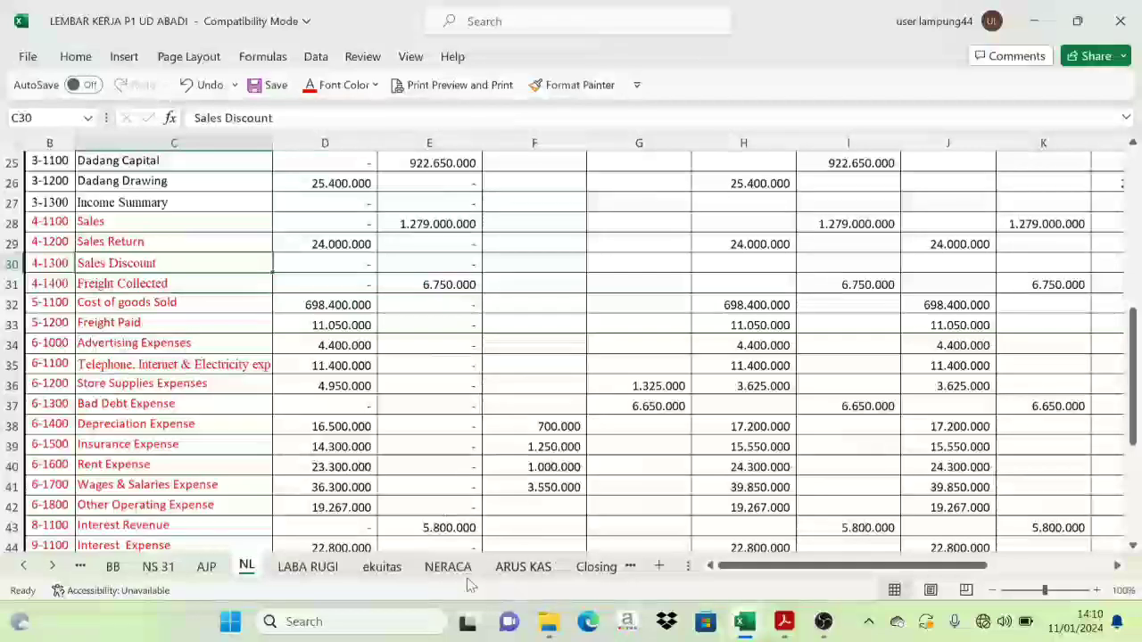
- Recolour the revenue accounts 4-1100 Sales through 4-1400 Freight Collected in B28:C31 of the NL sheet green
{"action": "left_click", "coordinate": [307, 566]}
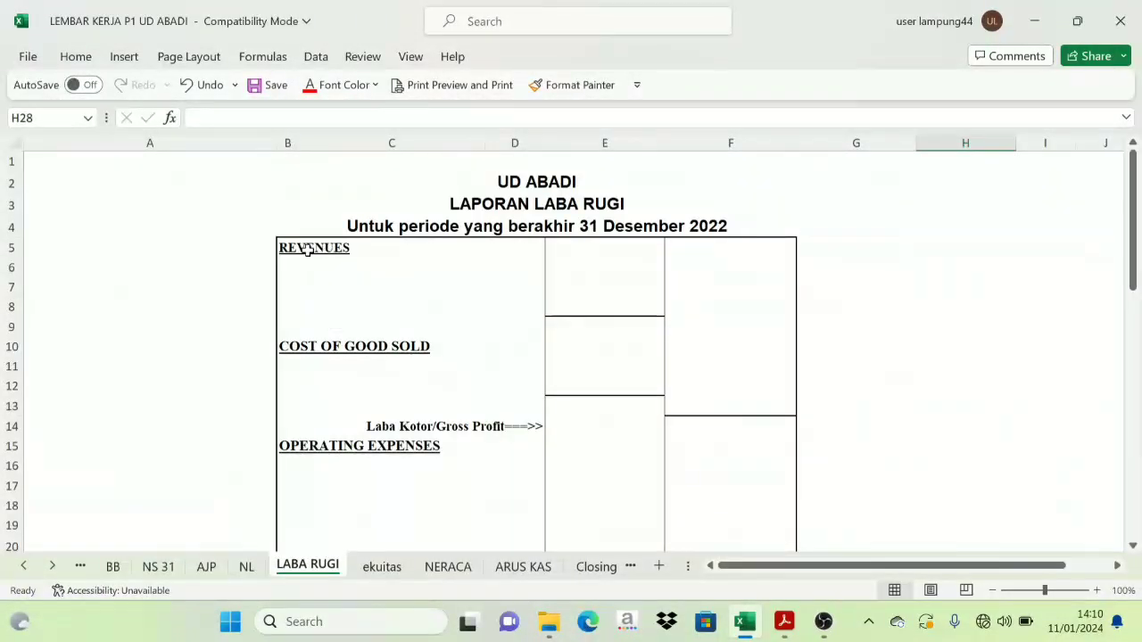
{"action": "left_click", "coordinate": [248, 568]}
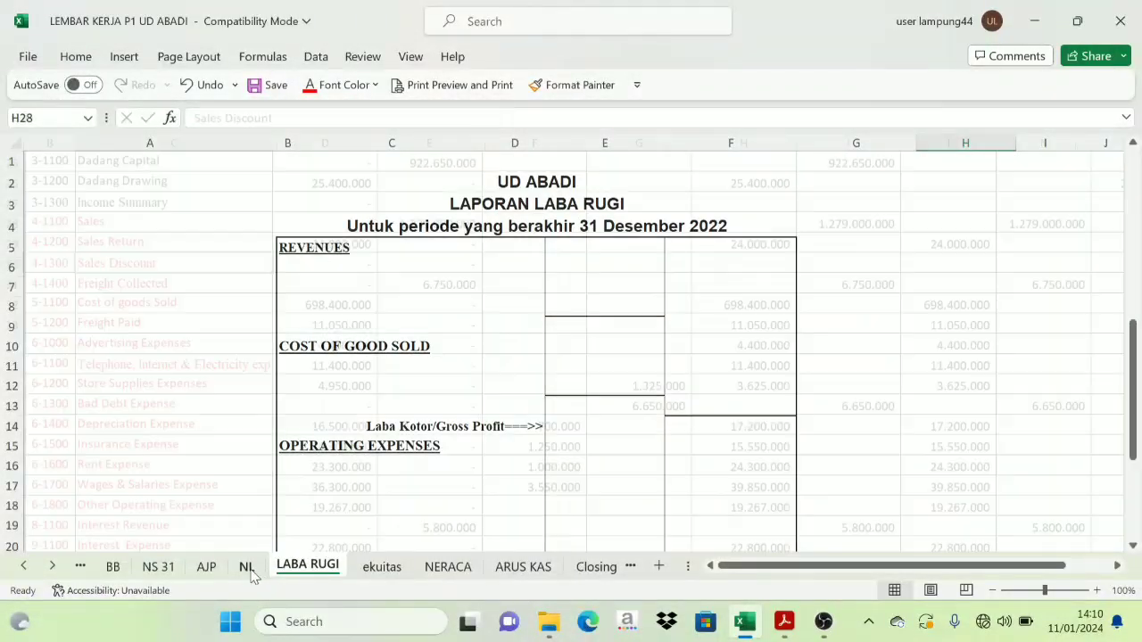
{"action": "left_click", "coordinate": [42, 223]}
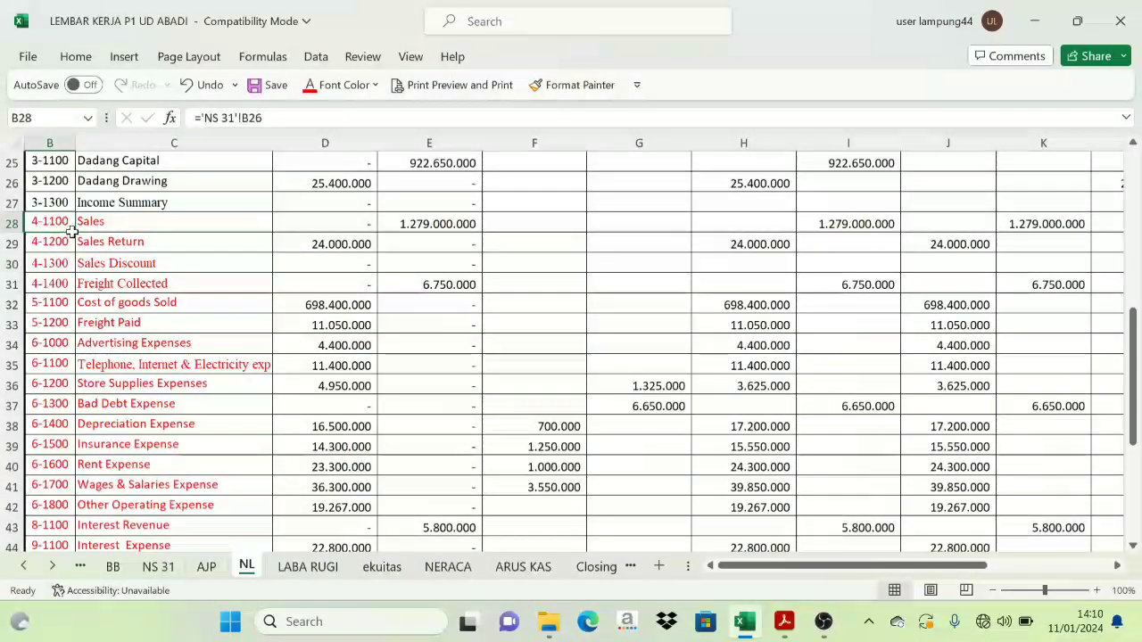
{"action": "left_click_drag", "start_coordinate": [42, 223], "coordinate": [130, 280]}
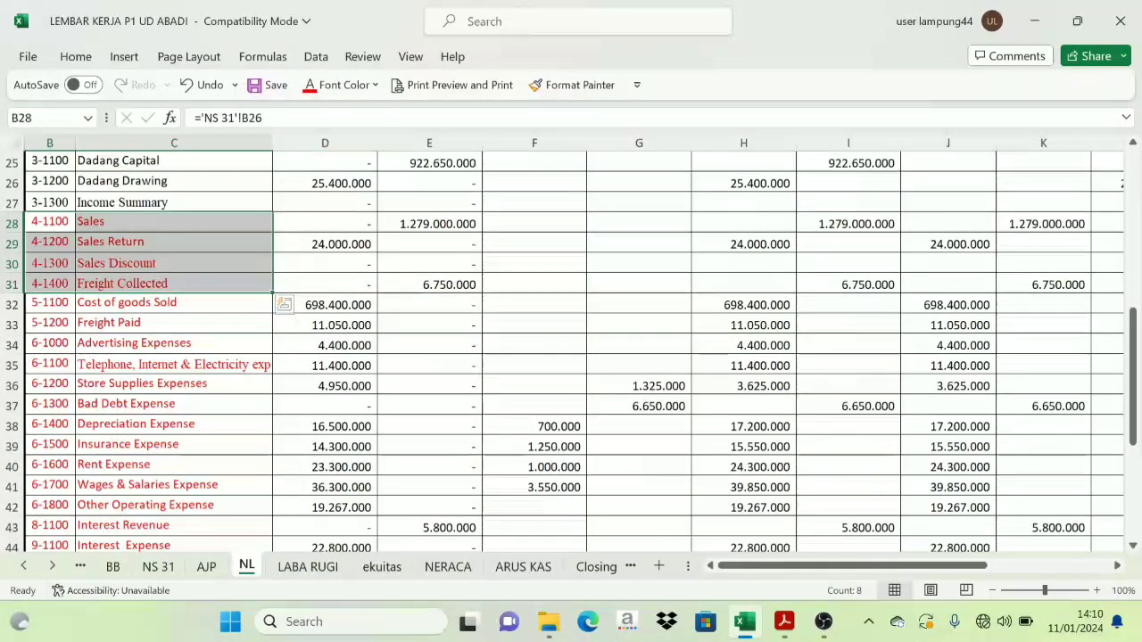
{"action": "left_click", "coordinate": [375, 84]}
{"action": "left_click", "coordinate": [383, 283]}
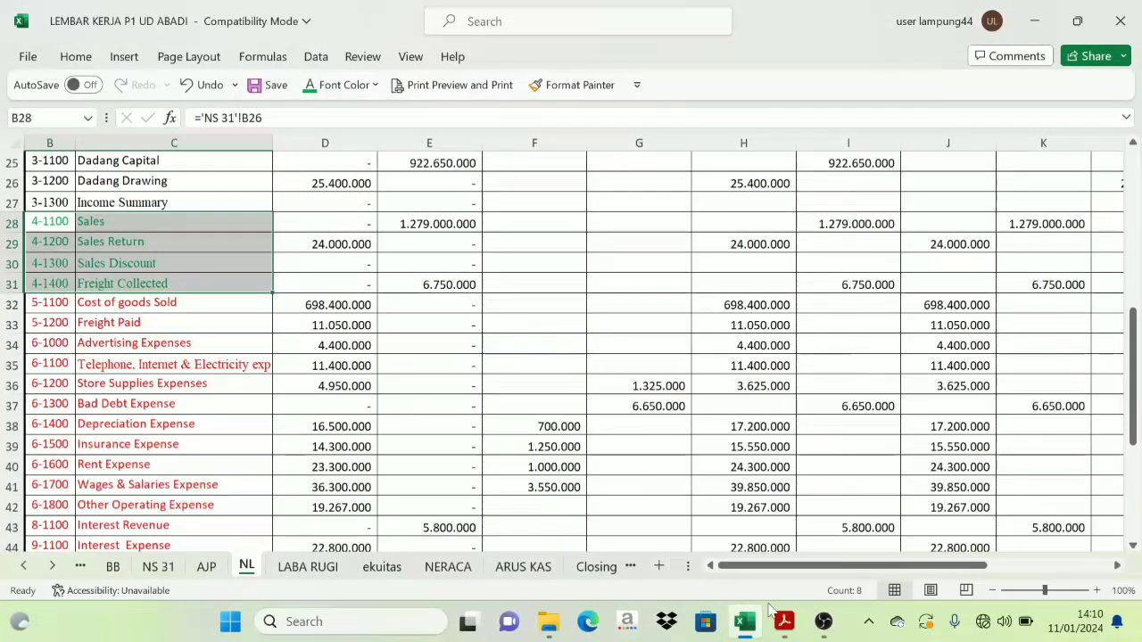
- Colour the RUGI LABA amounts for Sales (K28), Sales Return (J29) and Freight Collected (K31) green
{"action": "mouse_move", "coordinate": [791, 565]}
{"action": "left_mouse_down"}
{"action": "mouse_move", "coordinate": [890, 571]}
{"action": "mouse_move", "coordinate": [774, 581]}
{"action": "left_mouse_up"}
{"action": "scroll", "coordinate": [649, 460], "scroll_direction": "up", "scroll_amount": 4}
{"action": "scroll", "coordinate": [648, 486], "scroll_direction": "down", "scroll_amount": 4}
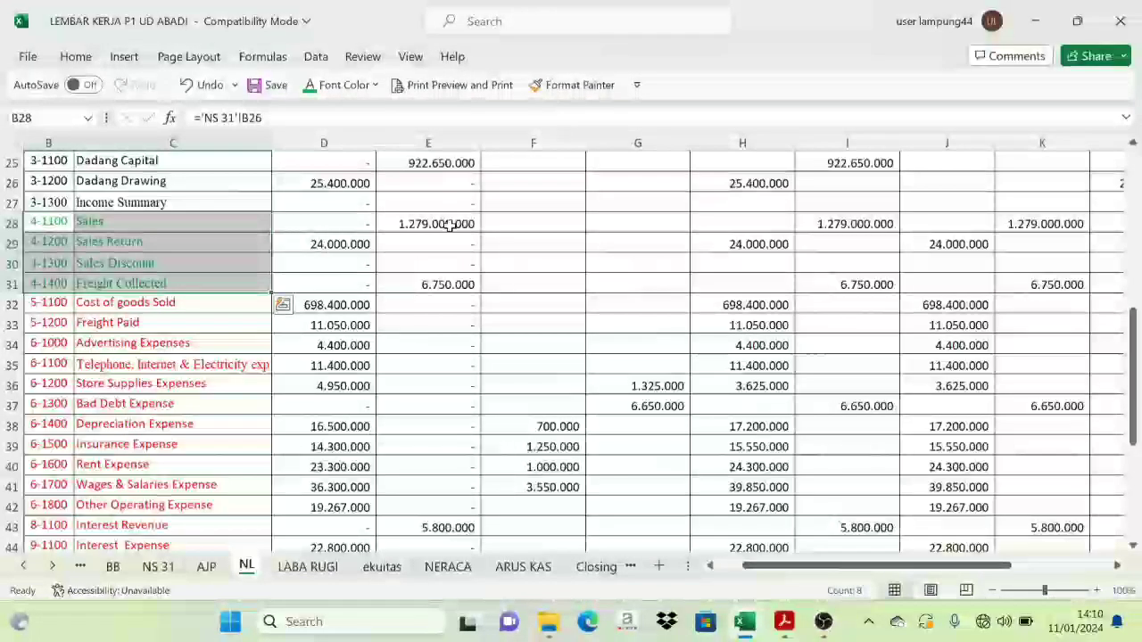
{"action": "left_click", "coordinate": [1028, 224]}
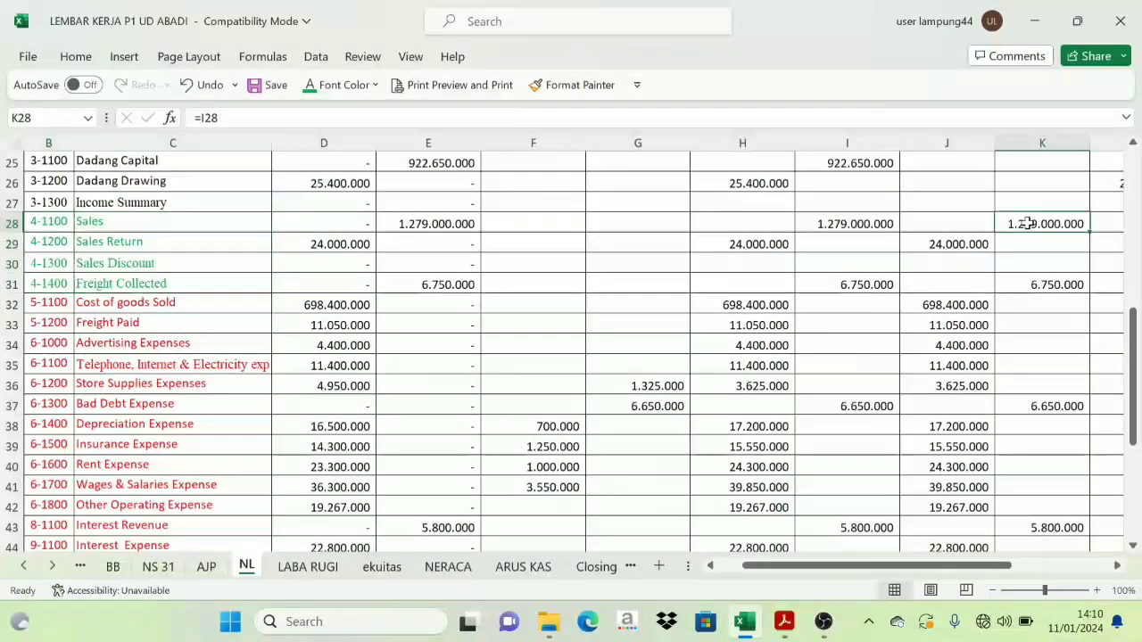
{"action": "left_click", "coordinate": [921, 243]}
{"action": "left_click", "coordinate": [314, 85]}
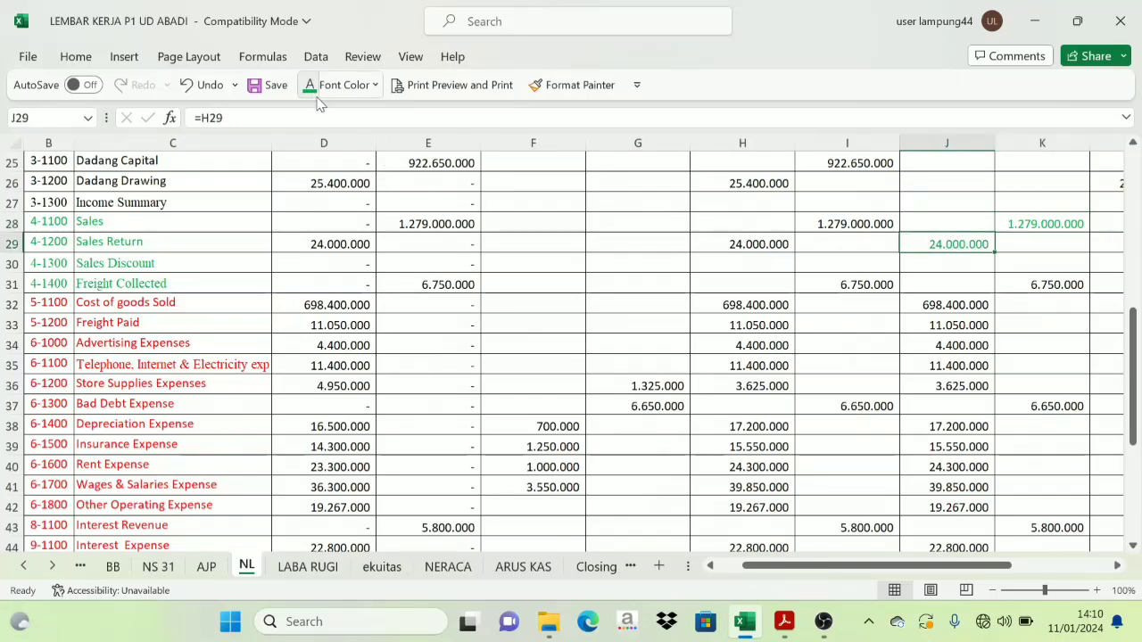
{"action": "left_click", "coordinate": [1061, 292]}
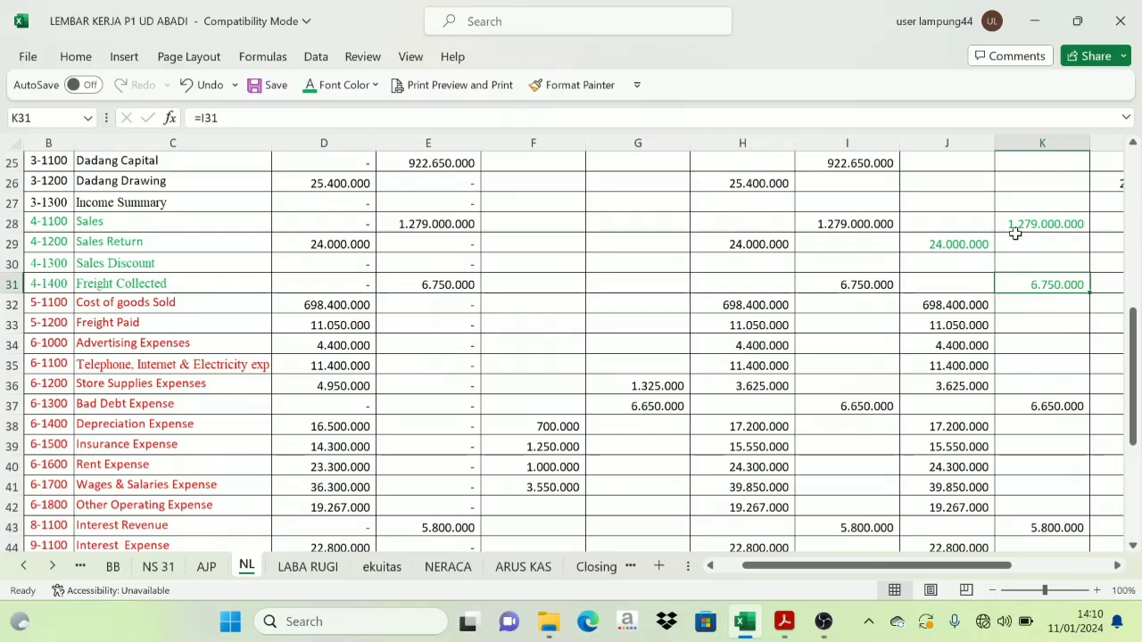
- In the LABA RUGI sheet, set the font of the hidden revenue account names in B6:C8 to black
{"action": "left_click", "coordinate": [306, 567]}
{"action": "left_click_drag", "start_coordinate": [286, 263], "coordinate": [309, 306]}
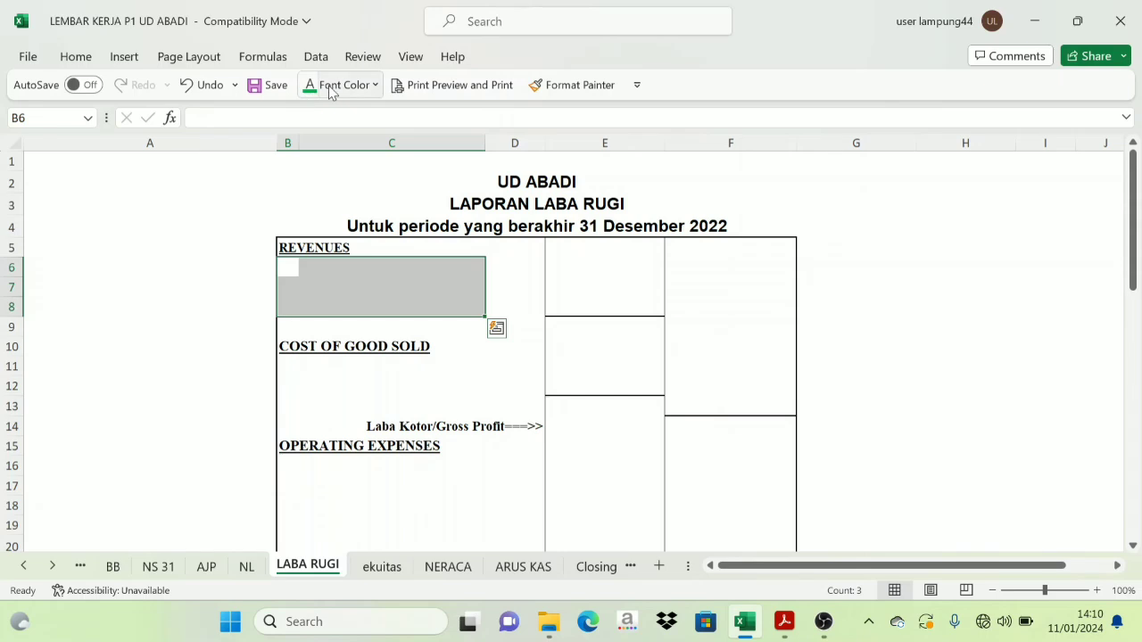
{"action": "left_click", "coordinate": [365, 85]}
{"action": "left_click", "coordinate": [336, 114]}
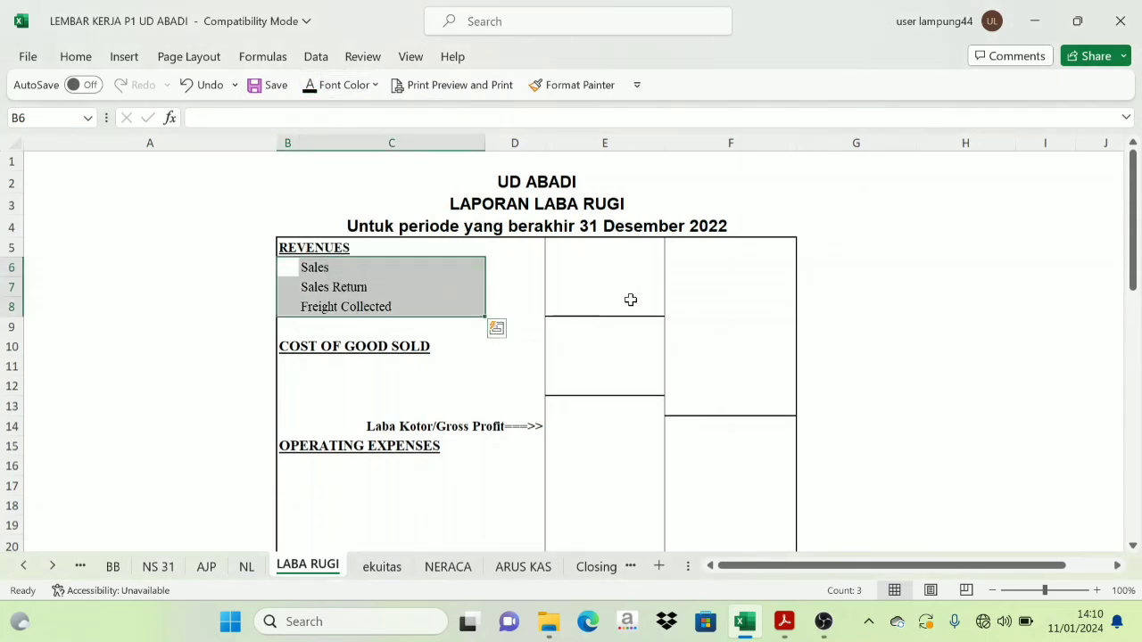
- Examine the debit and credit amounts of the green revenue accounts in the RUGI LABA columns of the NL sheet
{"action": "left_click", "coordinate": [581, 273]}
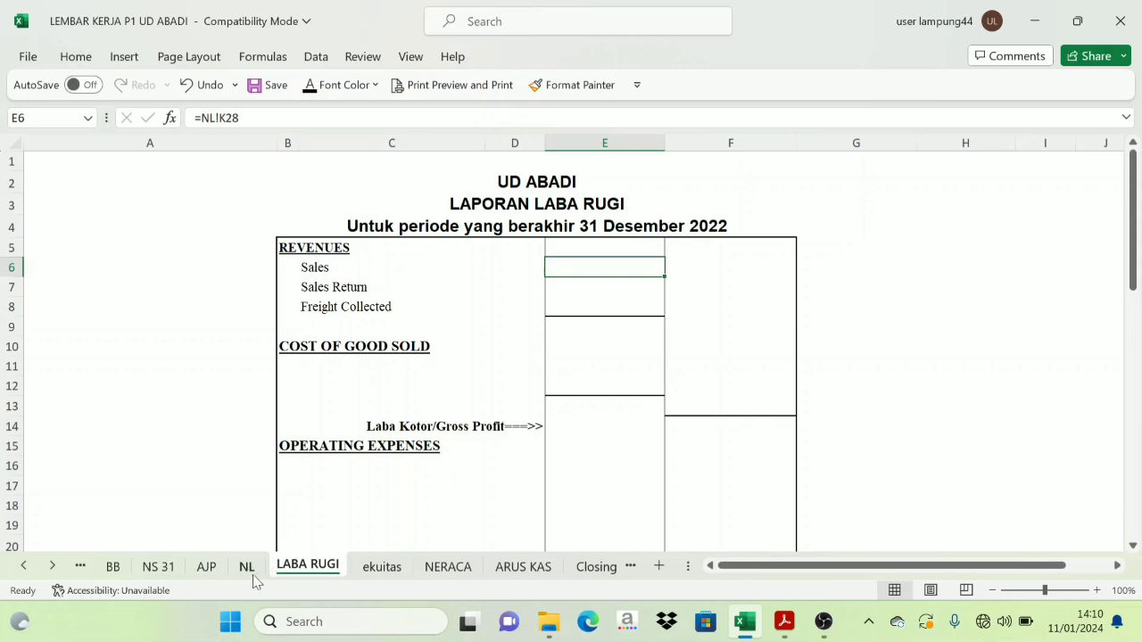
{"action": "left_click", "coordinate": [248, 571]}
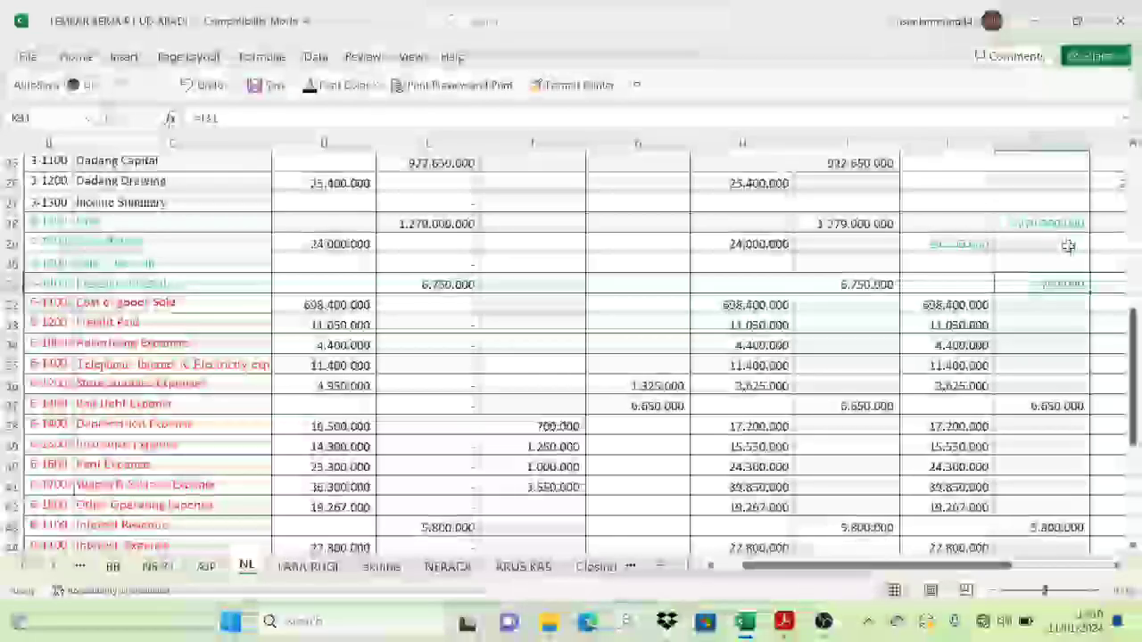
{"action": "scroll", "coordinate": [1067, 247], "scroll_direction": "up", "scroll_amount": 6}
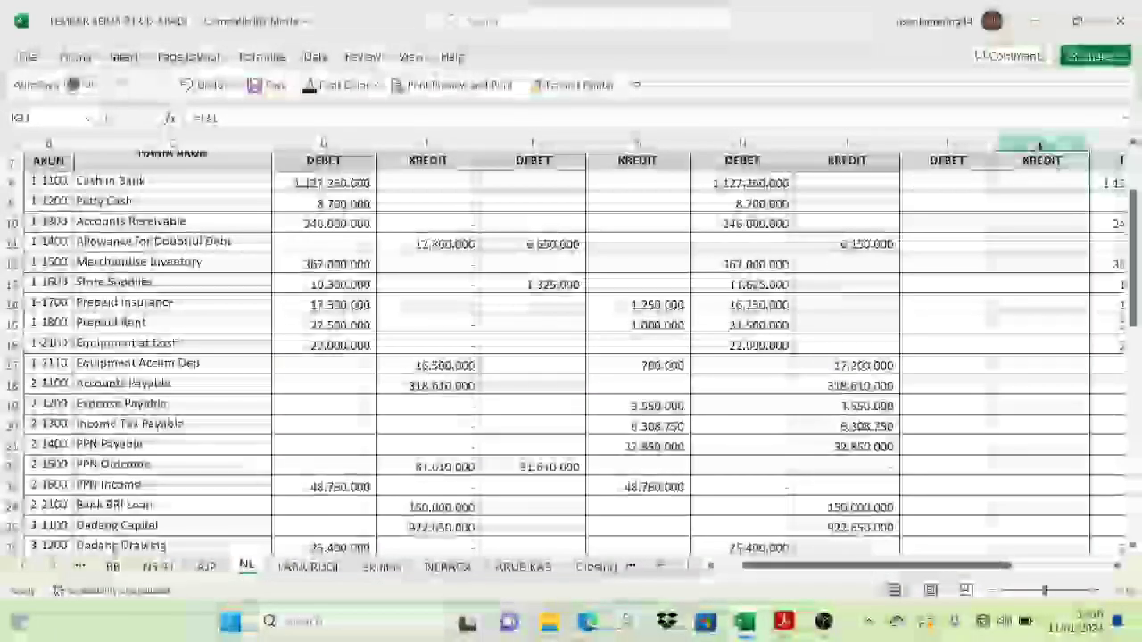
{"action": "scroll", "coordinate": [996, 288], "scroll_direction": "down", "scroll_amount": 3}
{"action": "scroll", "coordinate": [997, 375], "scroll_direction": "up", "scroll_amount": 5}
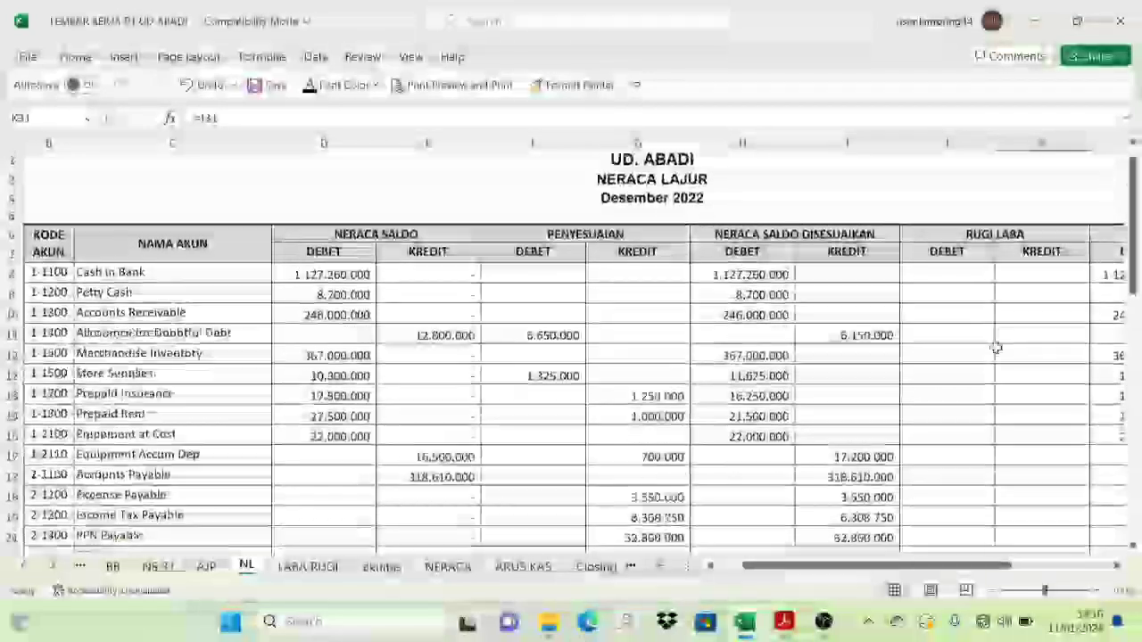
{"action": "scroll", "coordinate": [996, 348], "scroll_direction": "down", "scroll_amount": 6}
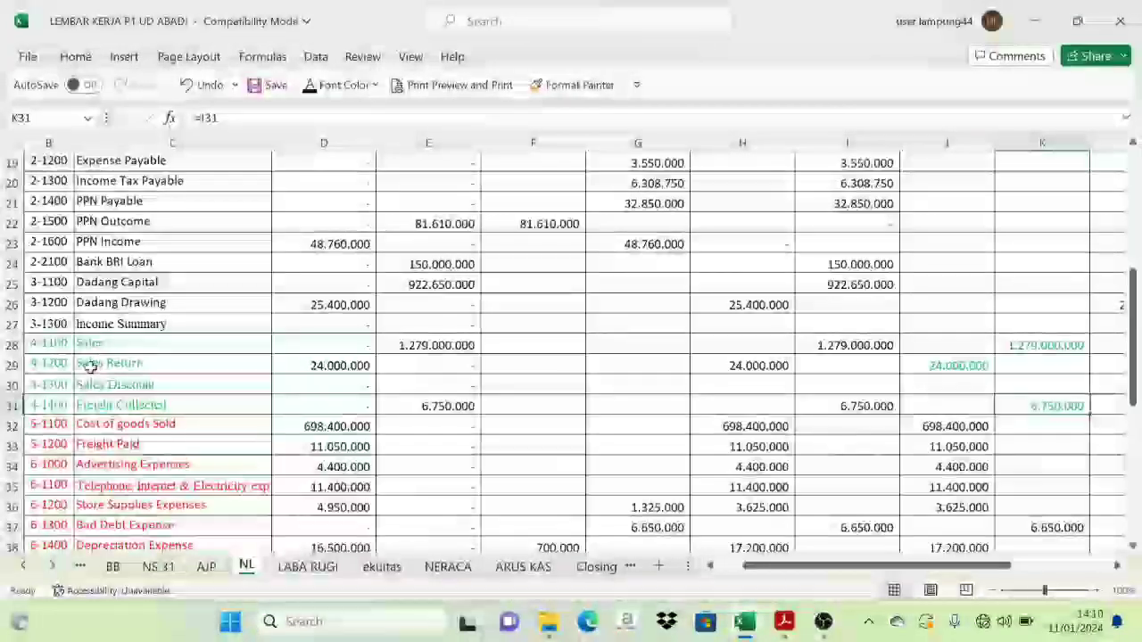
{"action": "left_click", "coordinate": [90, 366]}
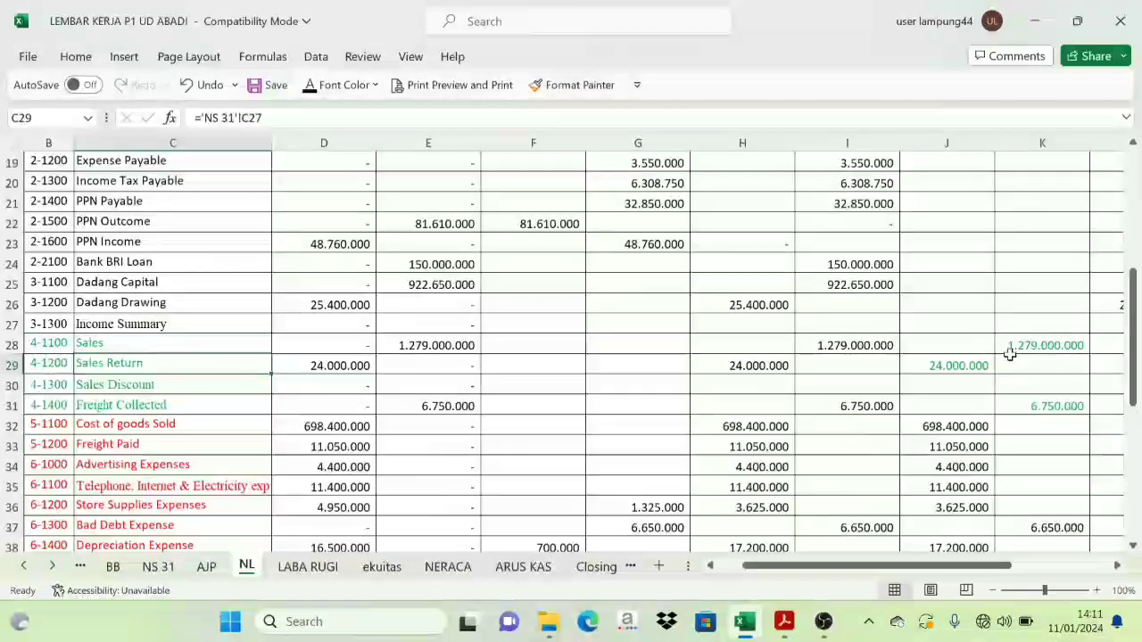
{"action": "left_click", "coordinate": [970, 367]}
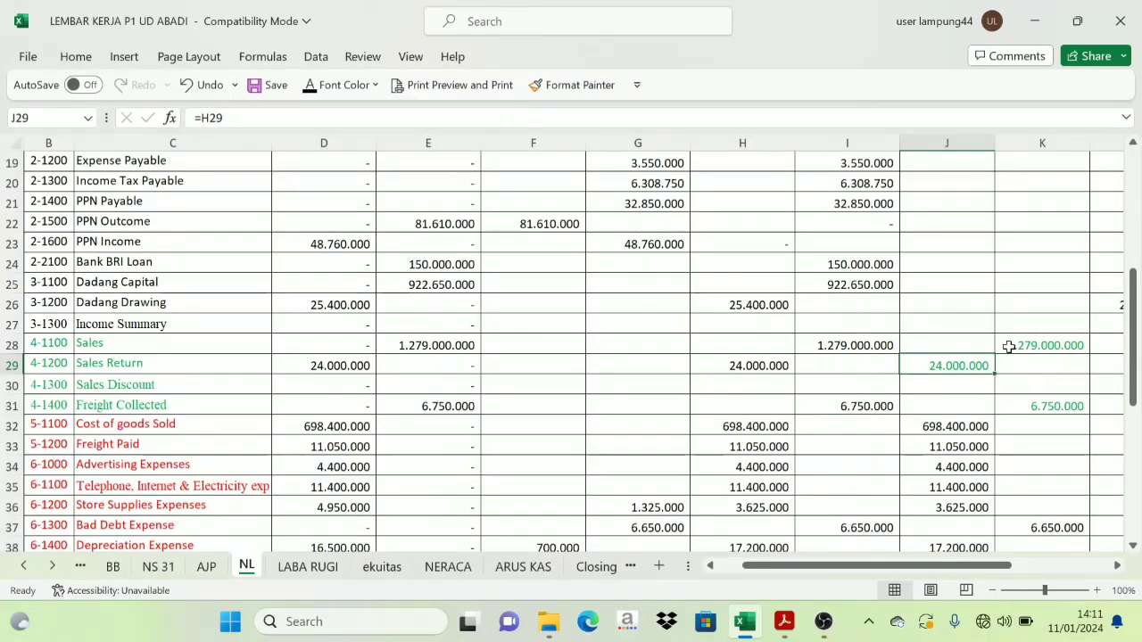
{"action": "left_click_drag", "start_coordinate": [1035, 346], "coordinate": [1036, 391]}
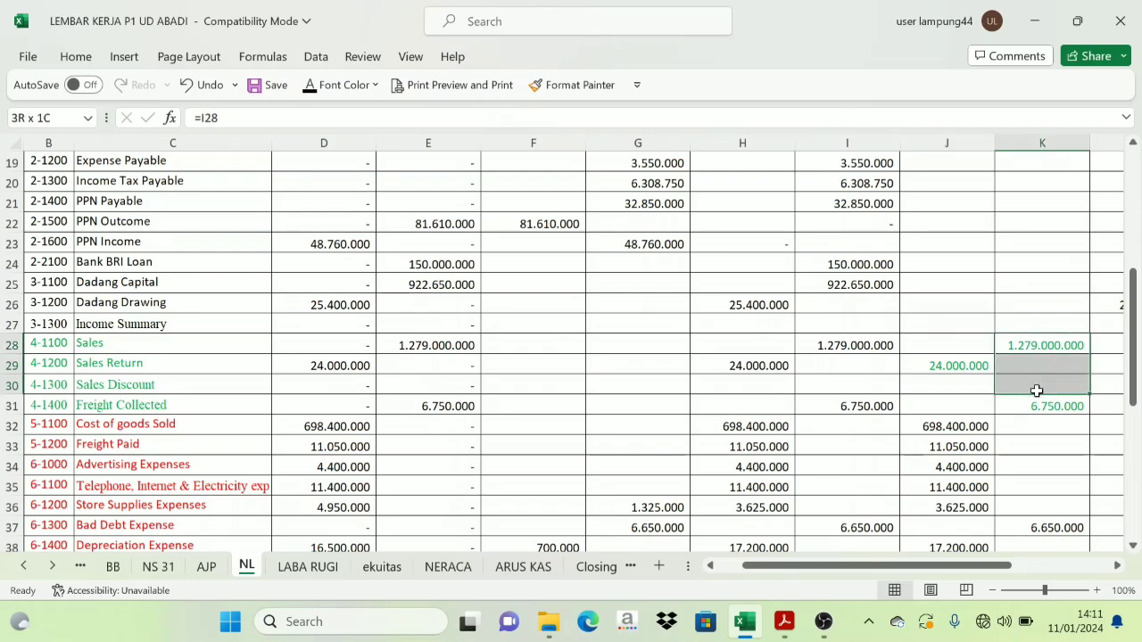
- In the LABA RUGI sheet, turn the hidden amounts for Sales, Sales Return and Freight Collected in E6:E8 black
{"action": "left_click", "coordinate": [314, 567]}
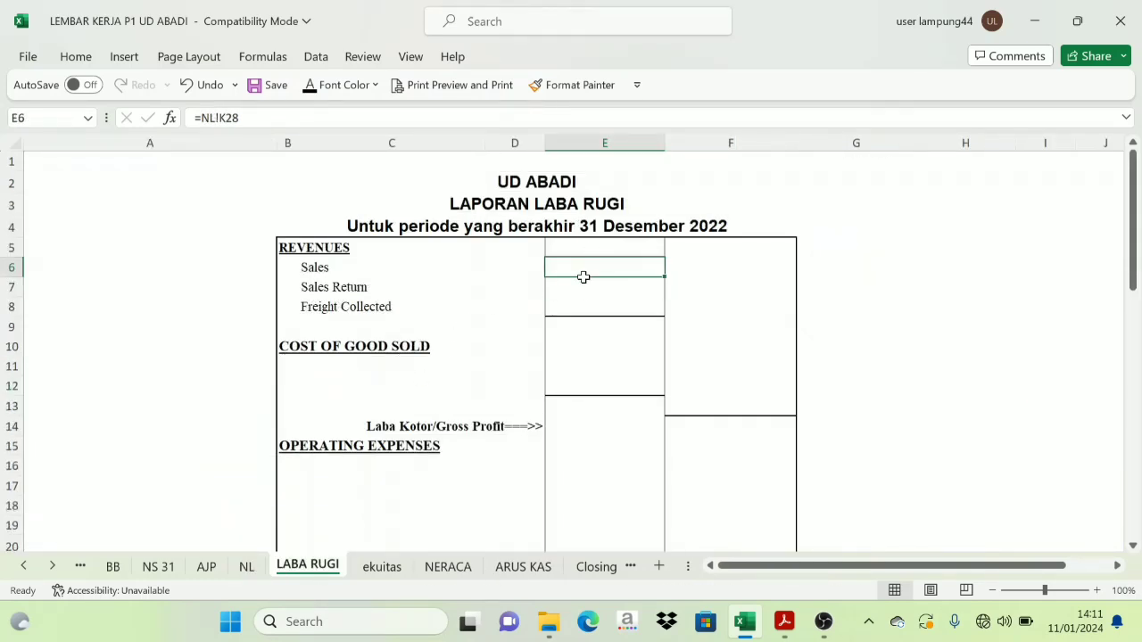
{"action": "left_click_drag", "start_coordinate": [583, 277], "coordinate": [581, 298]}
{"action": "type", "text": "1.279.000.000 (24.000.000) 6.750.000"}
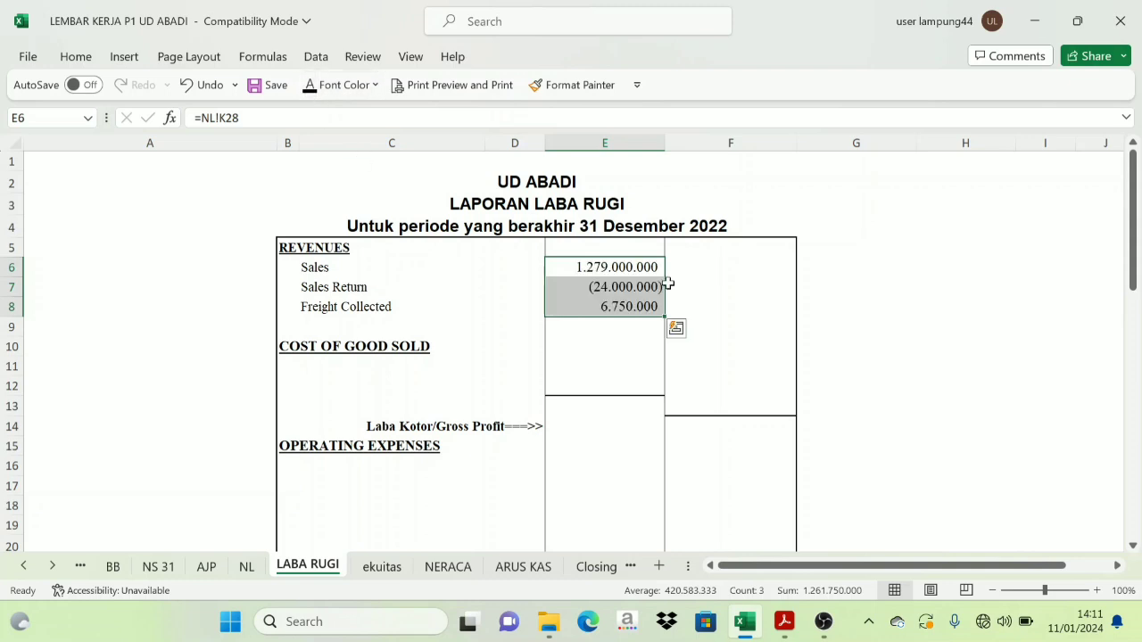
{"action": "left_click", "coordinate": [668, 286]}
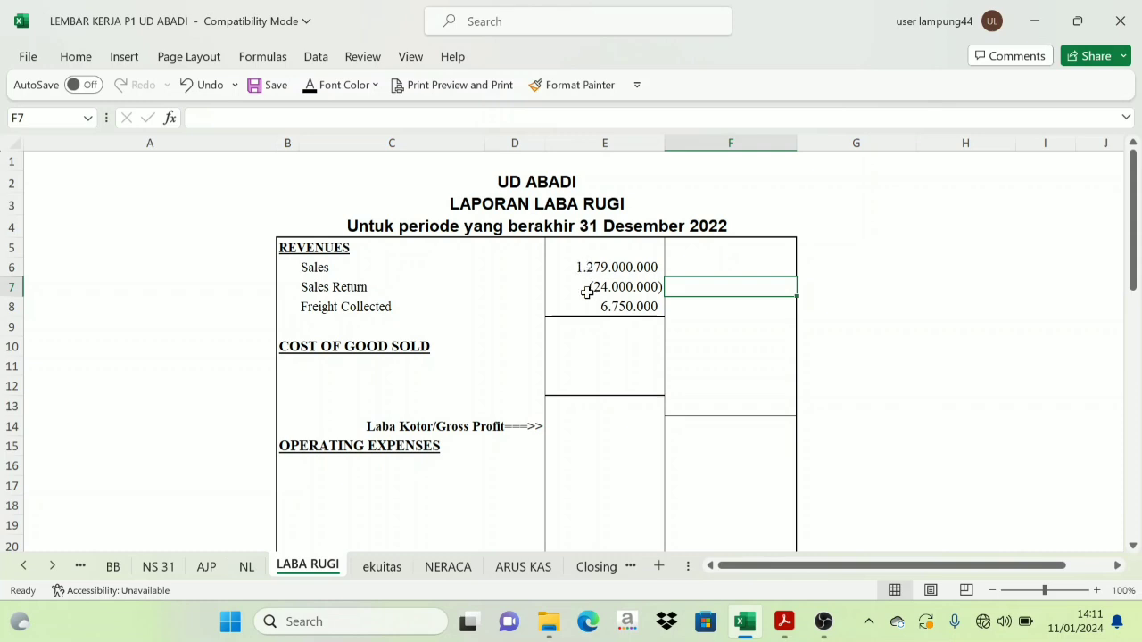
- Show the total revenues in F9, the sum of E6:E8, by setting its font to black
{"action": "left_click_drag", "start_coordinate": [602, 266], "coordinate": [602, 304]}
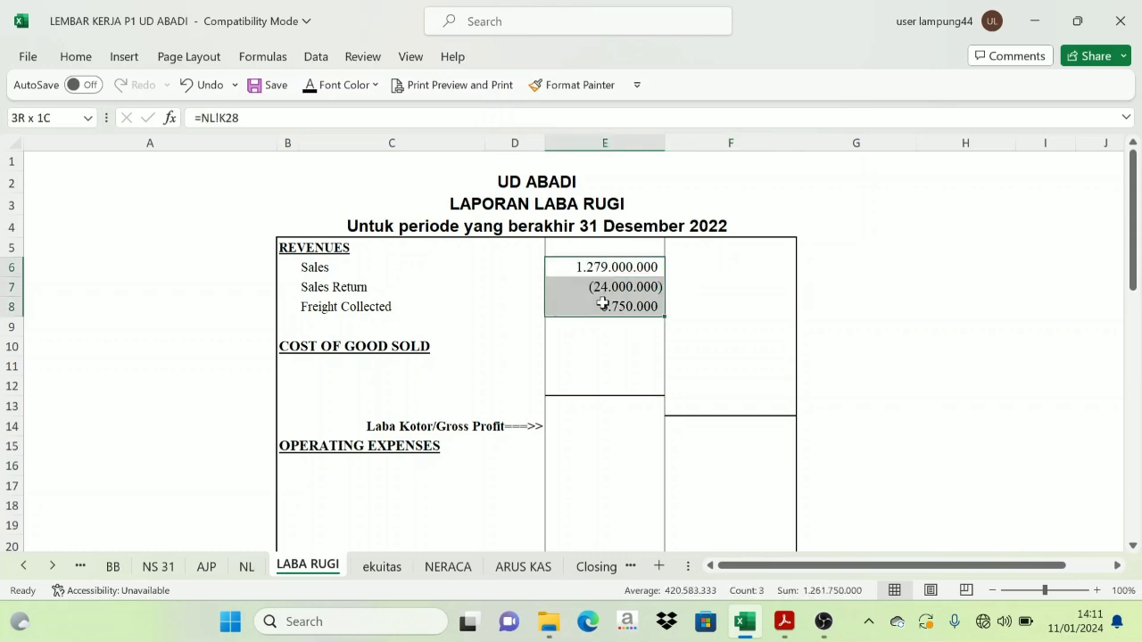
{"action": "left_click", "coordinate": [737, 329]}
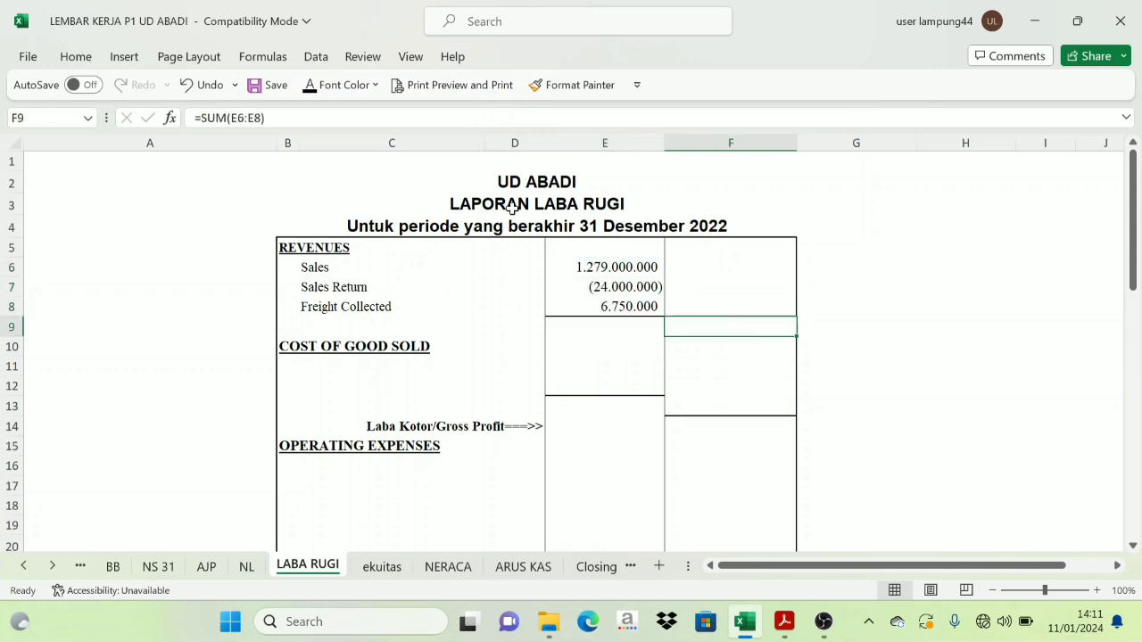
{"action": "left_click", "coordinate": [306, 92]}
{"action": "left_click", "coordinate": [912, 304]}
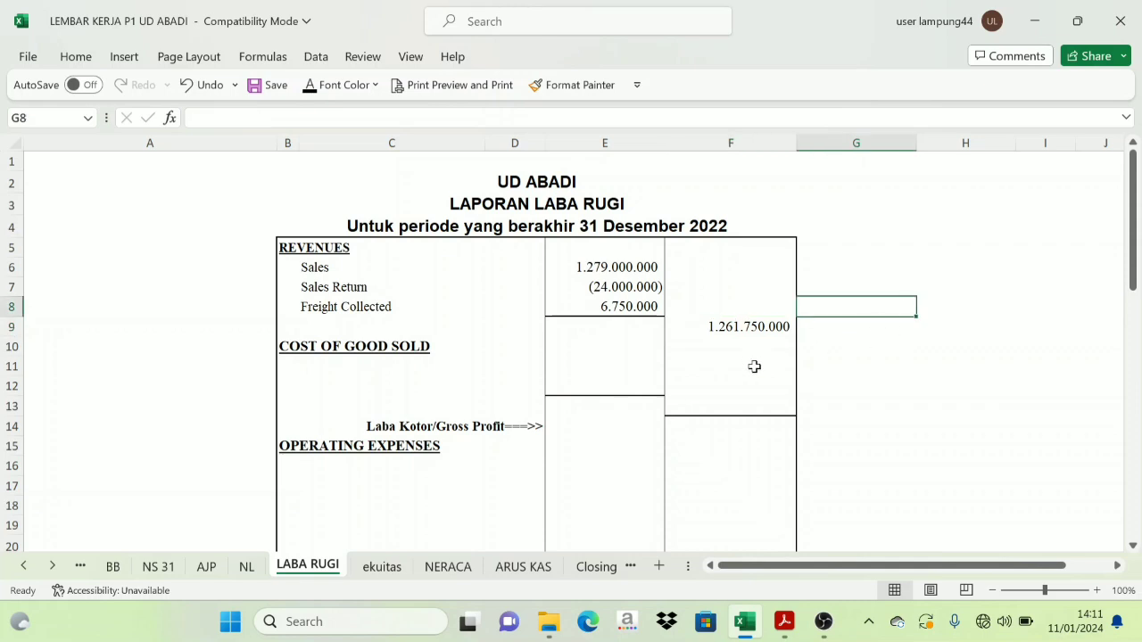
{"action": "left_click", "coordinate": [730, 323]}
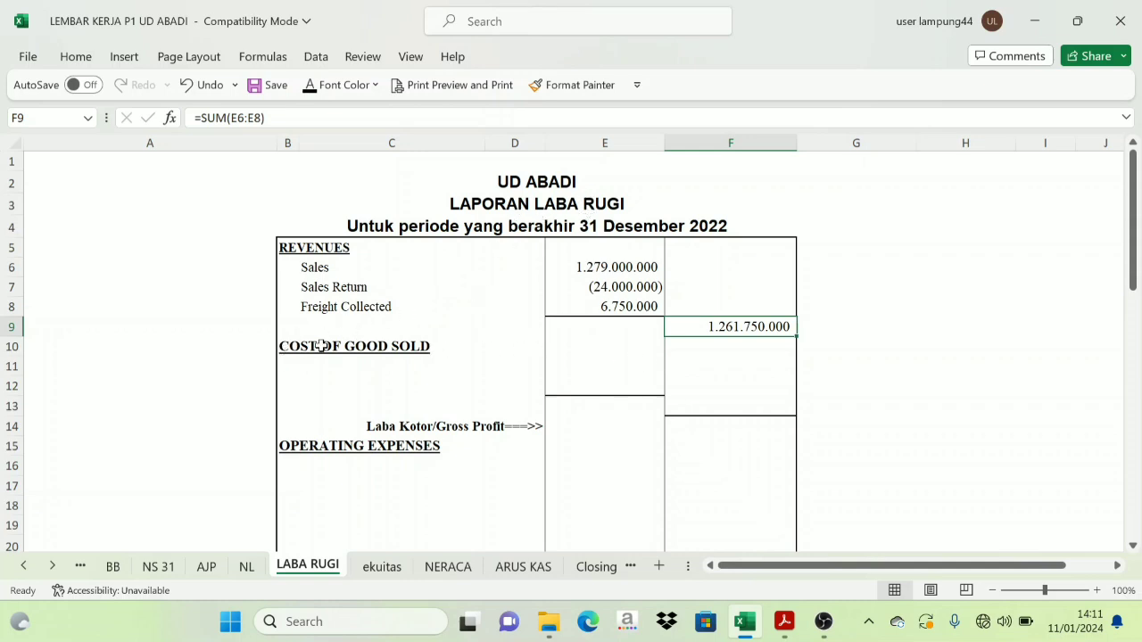
- Check accounts 5-1100 and 5-1200 in the NL sheet and show their names in C11:C12 of LABA RUGI in black
{"action": "left_click", "coordinate": [322, 347]}
{"action": "left_click", "coordinate": [245, 568]}
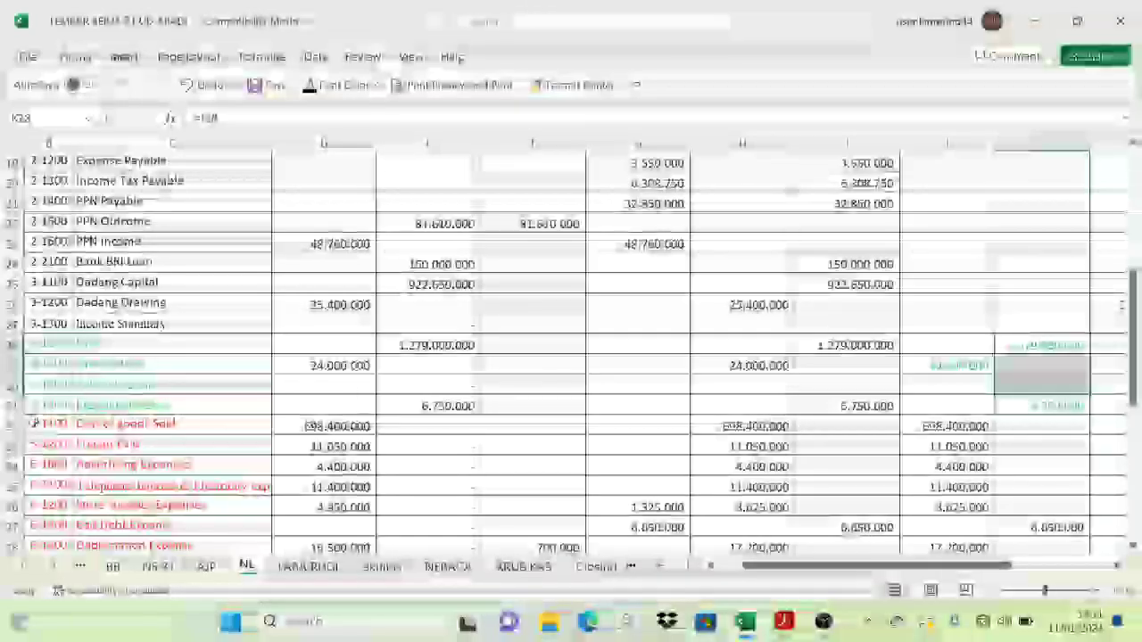
{"action": "left_click", "coordinate": [81, 426]}
{"action": "left_click_drag", "start_coordinate": [80, 425], "coordinate": [87, 445]}
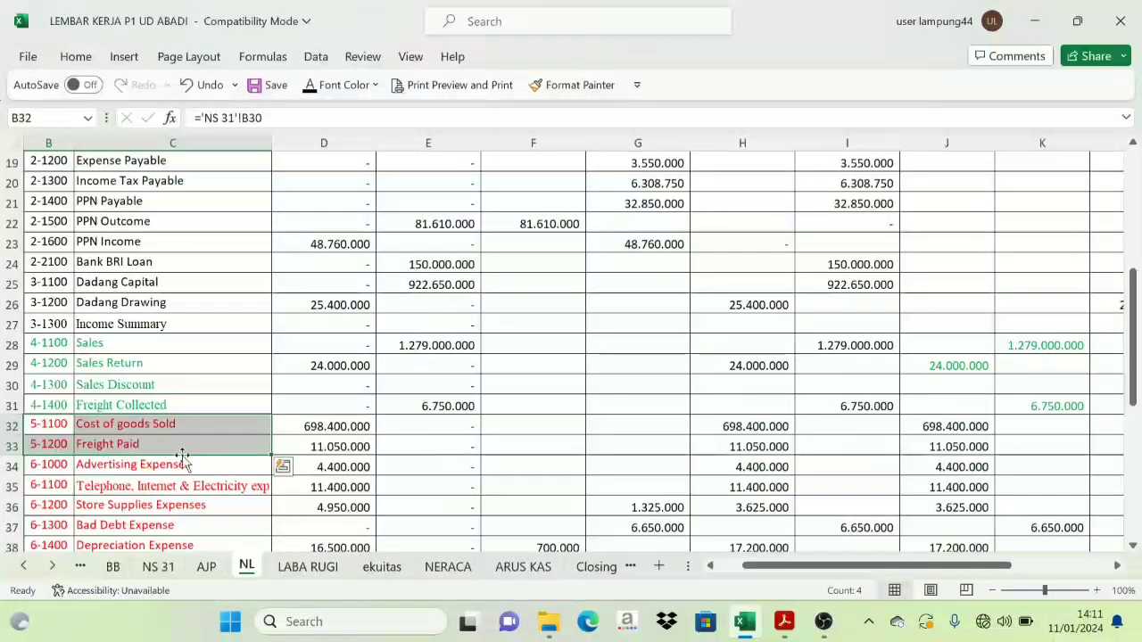
{"action": "left_click", "coordinate": [308, 566]}
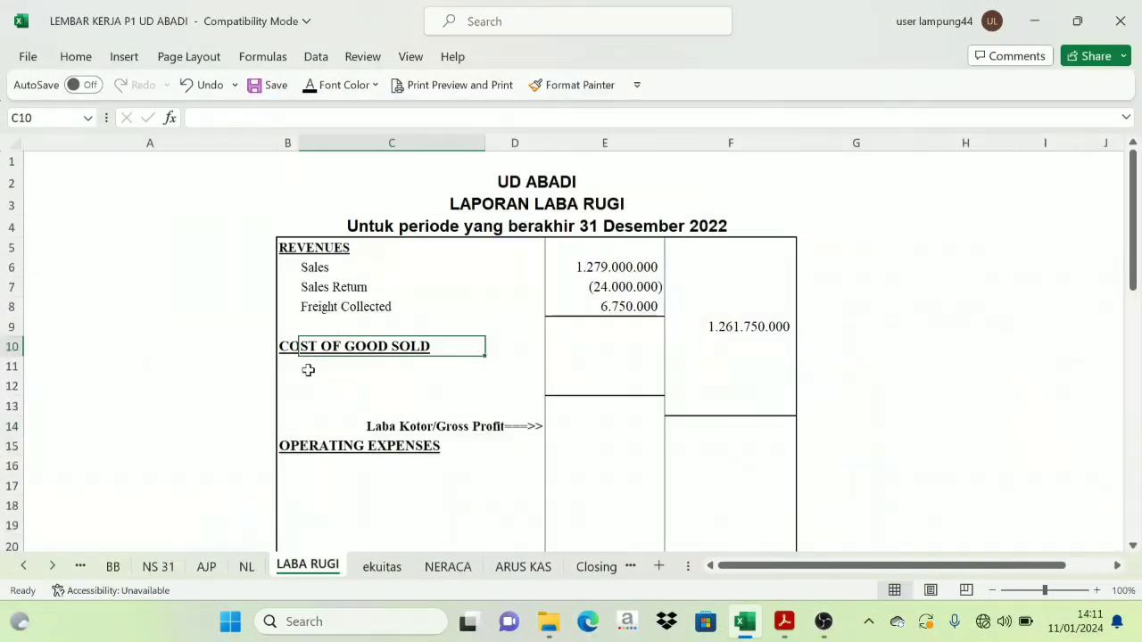
{"action": "left_click_drag", "start_coordinate": [306, 367], "coordinate": [308, 386]}
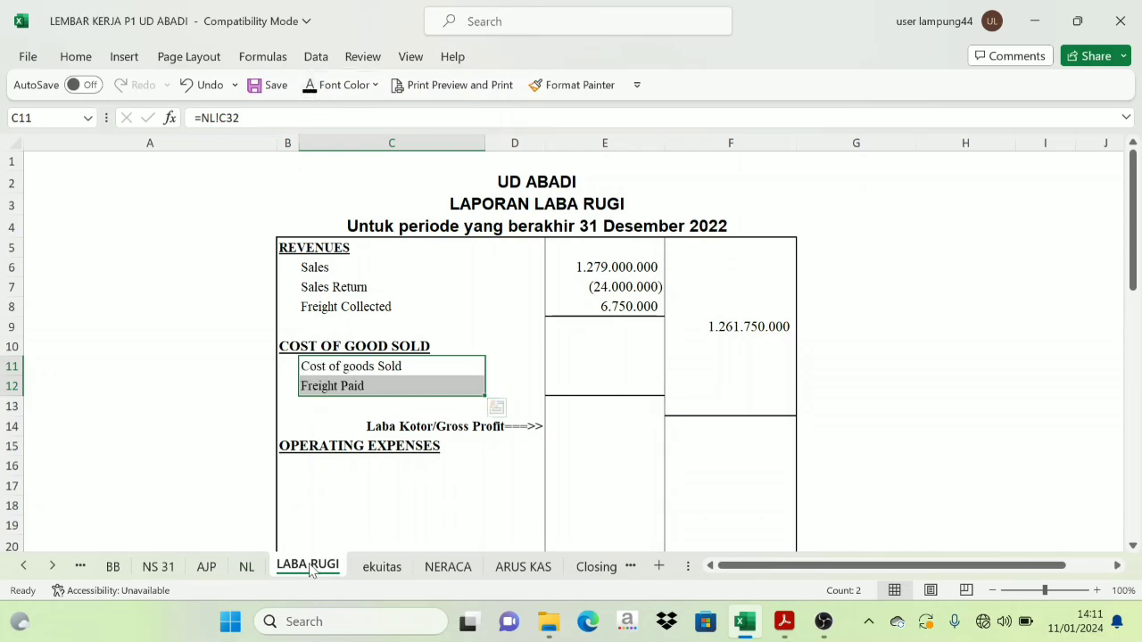
- Check the debit amounts J32:J33 in the NL sheet and show them in E11:E12 of LABA RUGI in black
{"action": "left_click", "coordinate": [243, 567]}
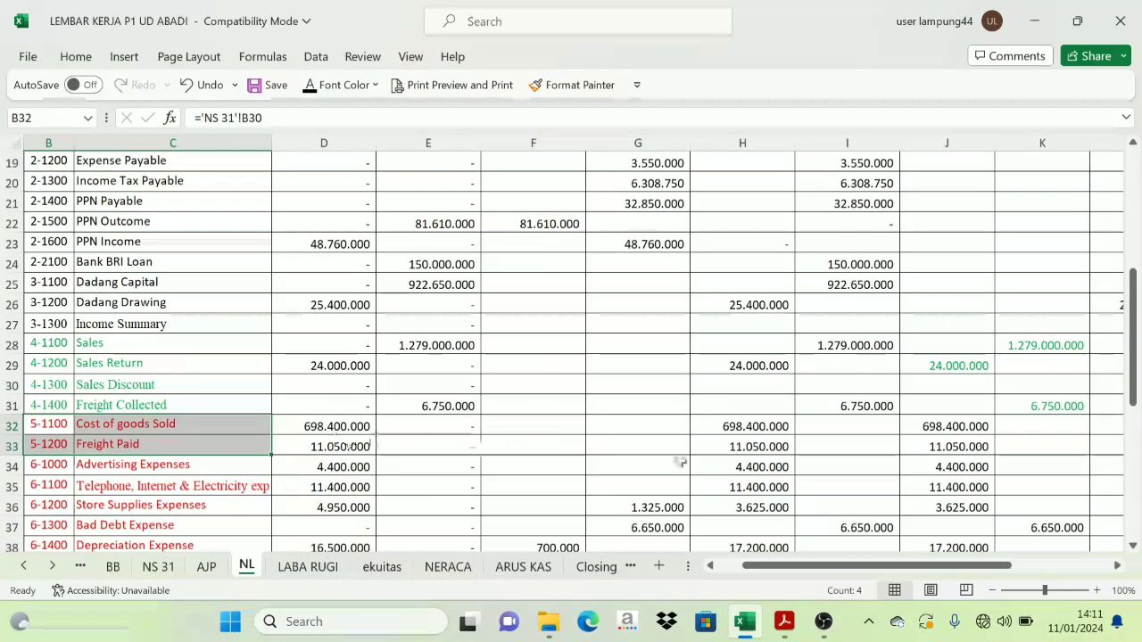
{"action": "left_click_drag", "start_coordinate": [953, 427], "coordinate": [947, 449]}
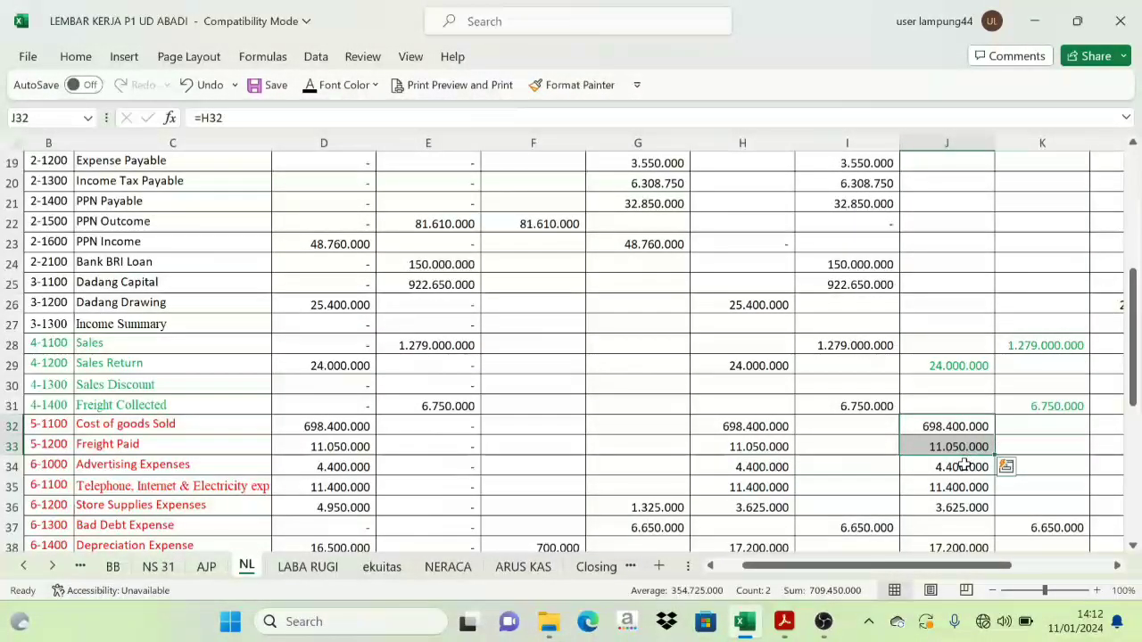
{"action": "left_click", "coordinate": [313, 569]}
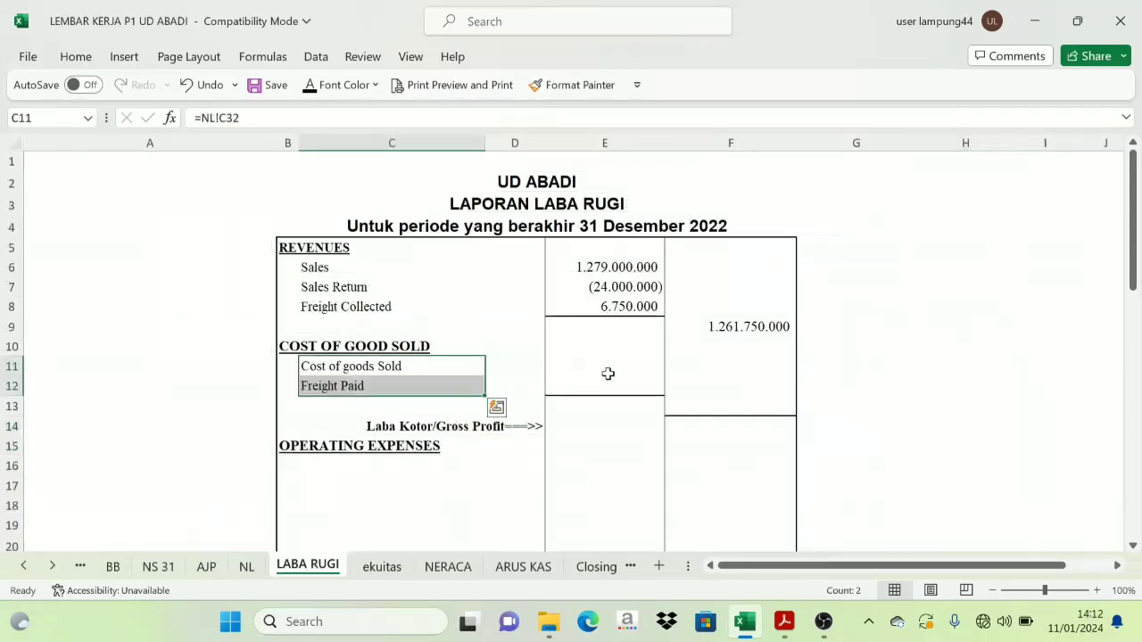
{"action": "left_click_drag", "start_coordinate": [611, 363], "coordinate": [612, 383]}
{"action": "key", "text": "ctrl+v"}
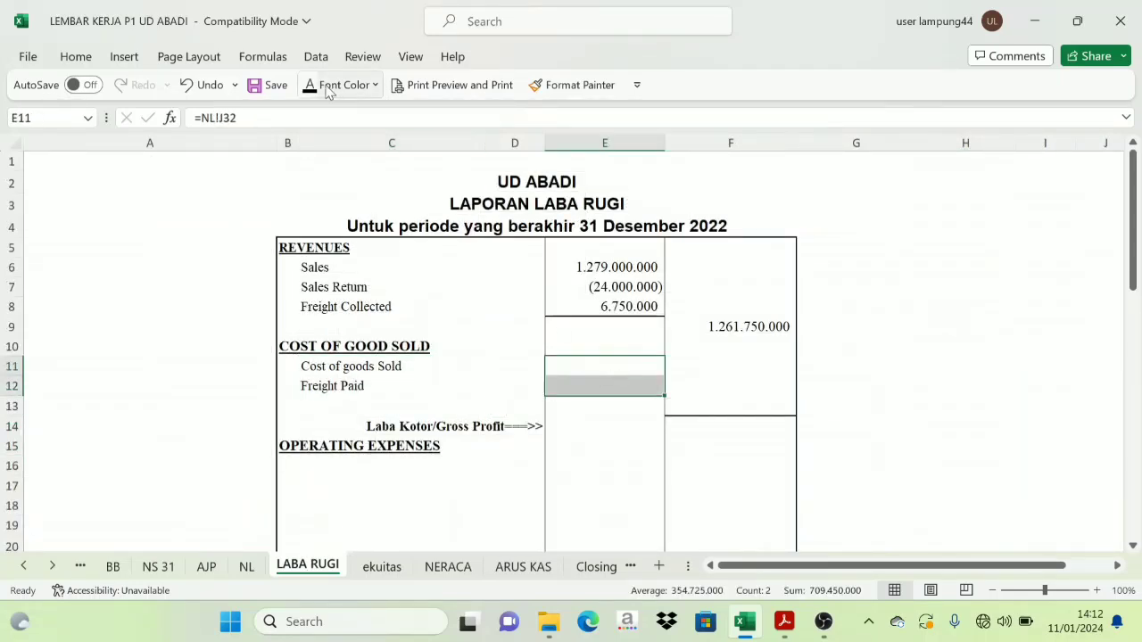
{"action": "left_click", "coordinate": [310, 85]}
{"action": "left_click", "coordinate": [574, 328]}
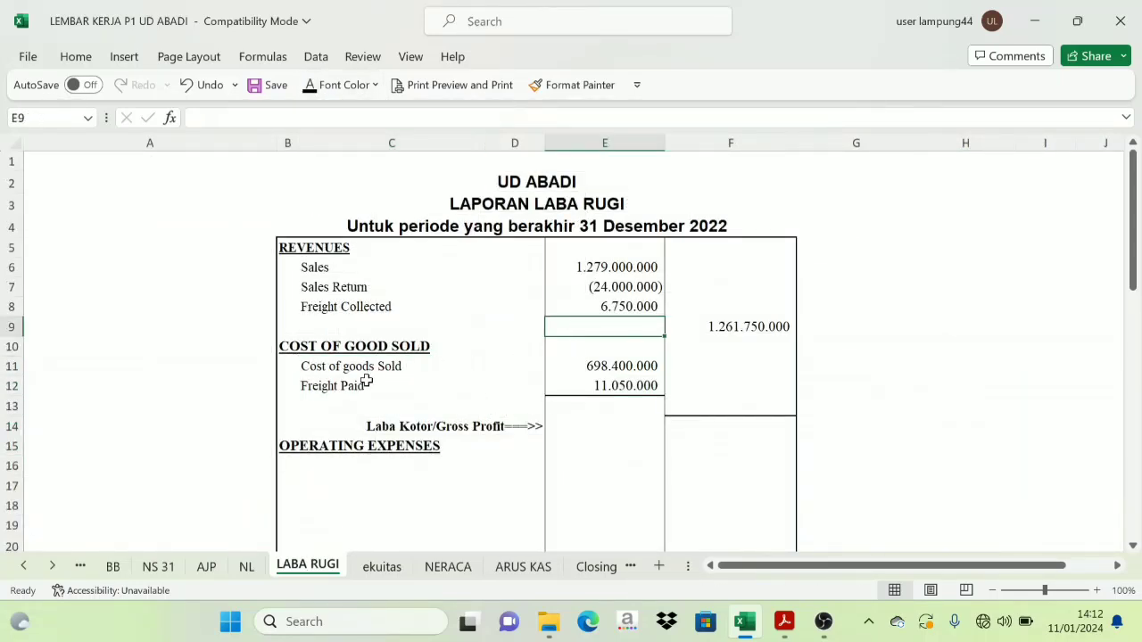
- Turn the hidden cost of goods sold total in F13, the sum of E11:E12, black
{"action": "left_click", "coordinate": [727, 406]}
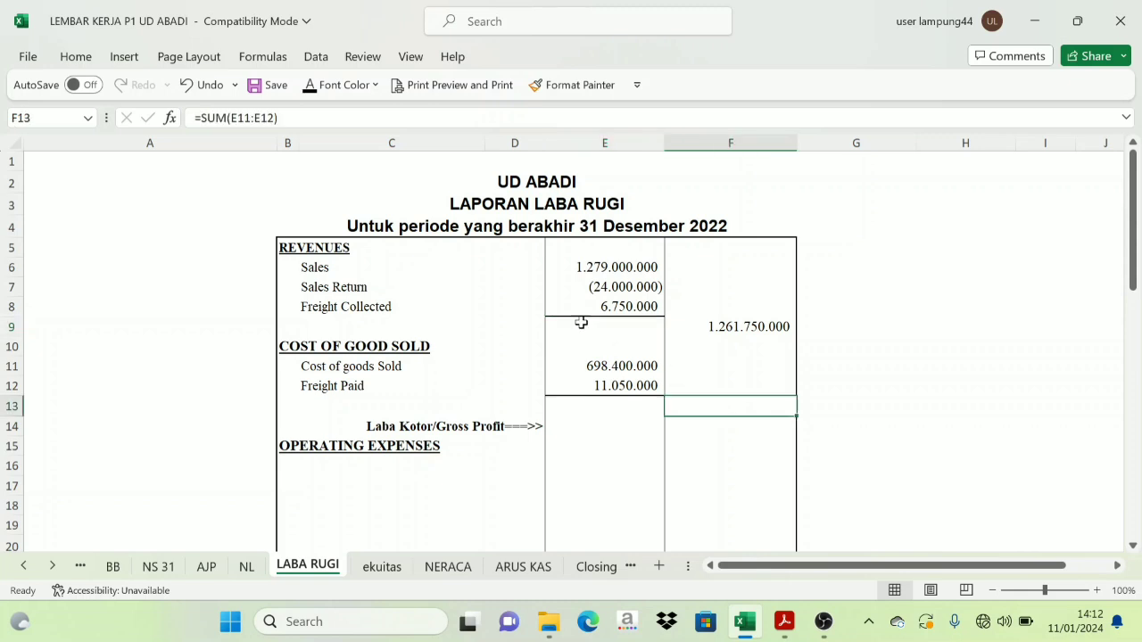
{"action": "left_click", "coordinate": [309, 85]}
{"action": "left_click", "coordinate": [932, 409]}
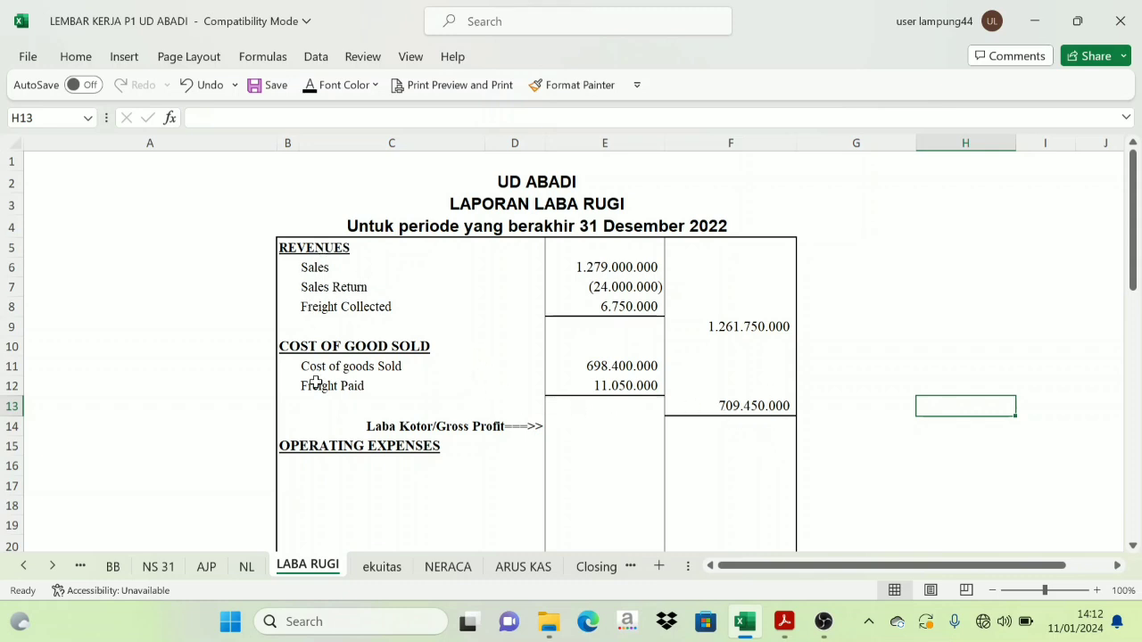
- Show the gross profit in F14, calculated as F9-F13, by setting its font to black
{"action": "left_click", "coordinate": [753, 329]}
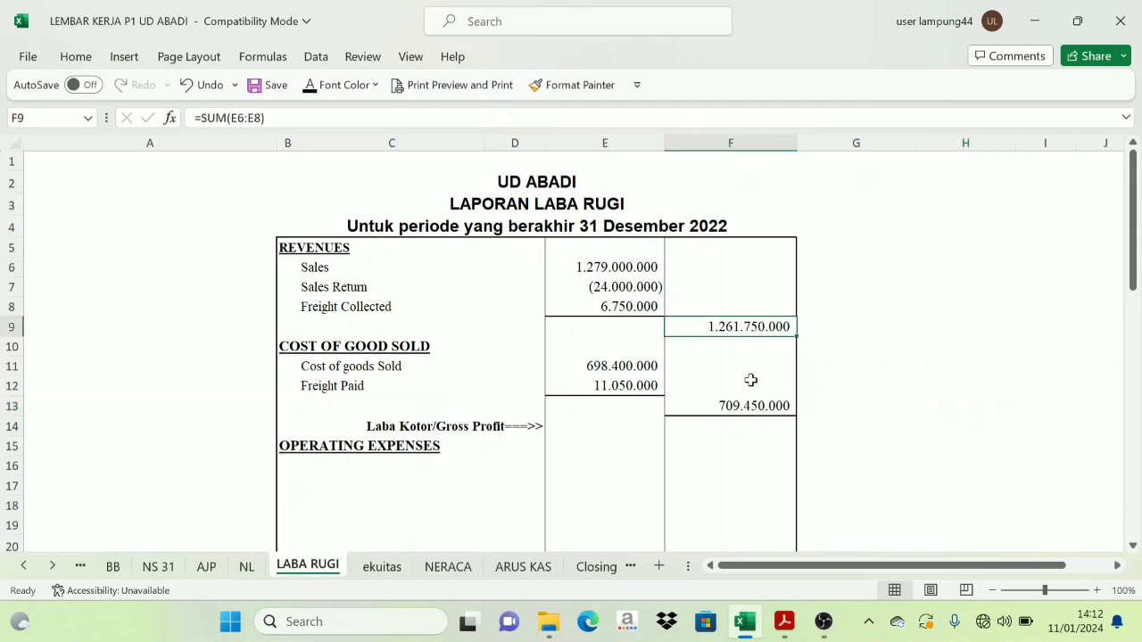
{"action": "left_click", "coordinate": [746, 406]}
{"action": "left_click", "coordinate": [741, 423]}
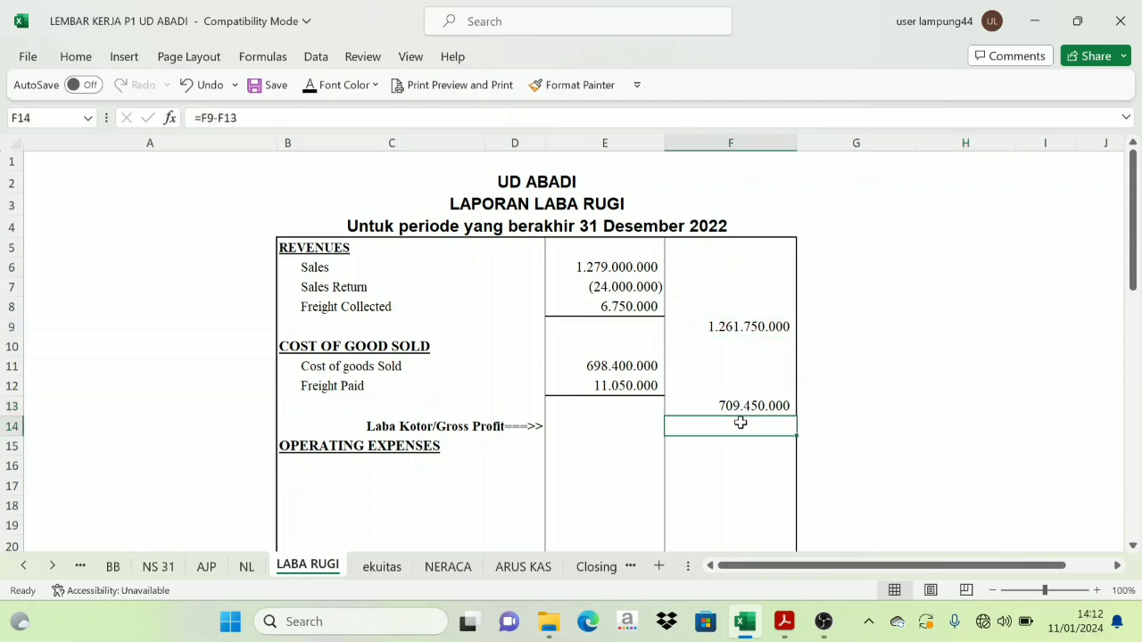
{"action": "left_click", "coordinate": [341, 84]}
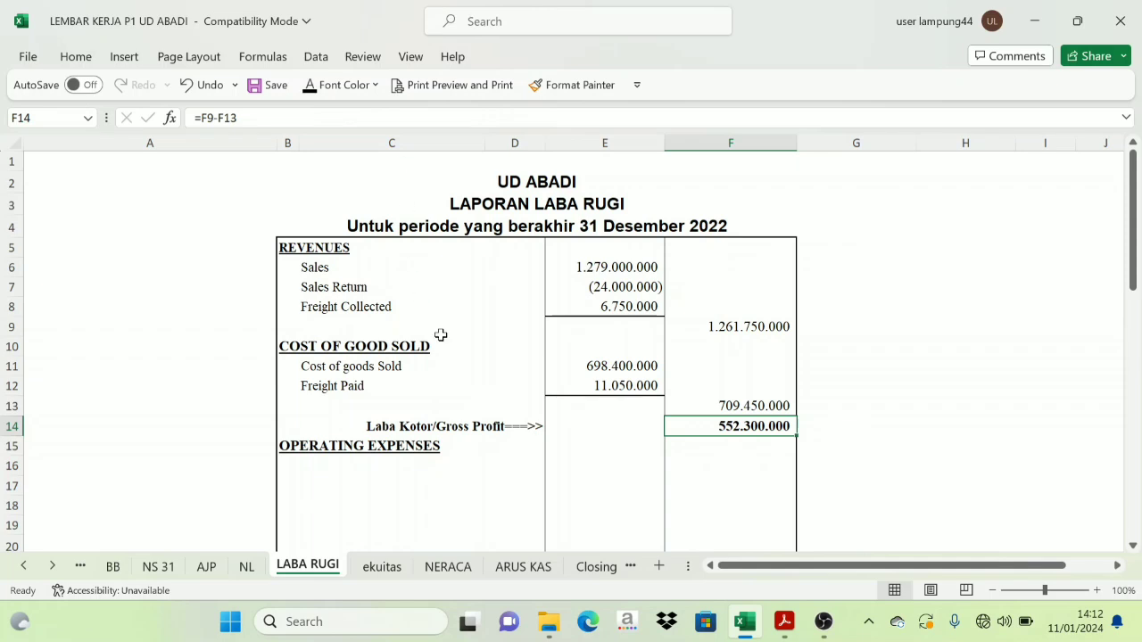
- Mark the cost of goods sold accounts 5-1100 and 5-1200 in B32:C33 of the NL sheet green
{"action": "scroll", "coordinate": [782, 502], "scroll_direction": "down", "scroll_amount": 1}
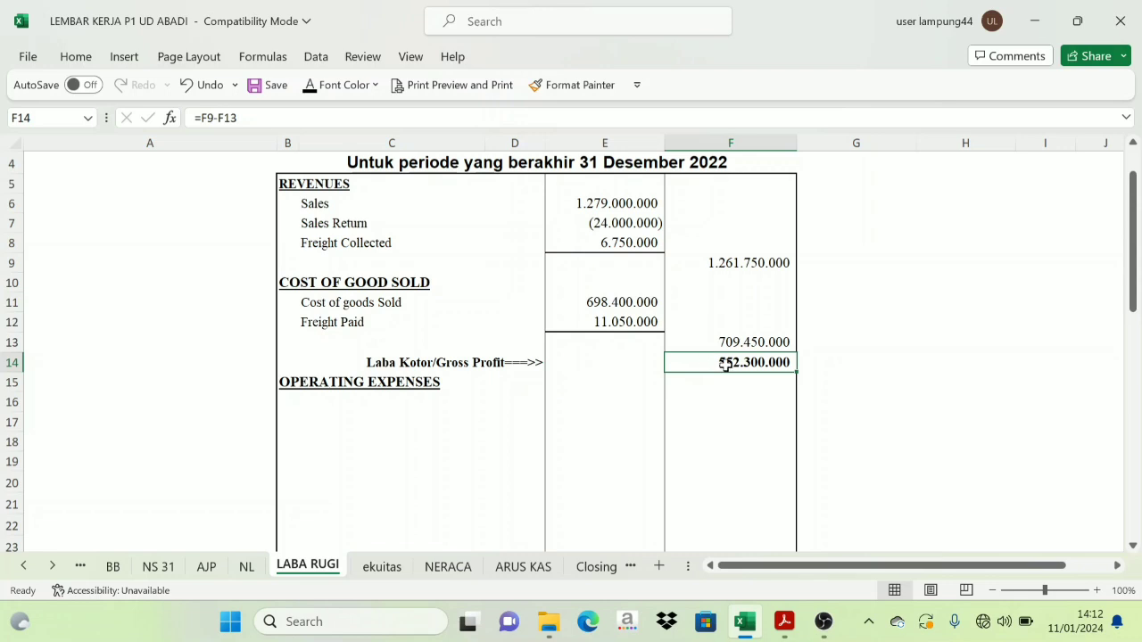
{"action": "scroll", "coordinate": [725, 366], "scroll_direction": "down", "scroll_amount": 1}
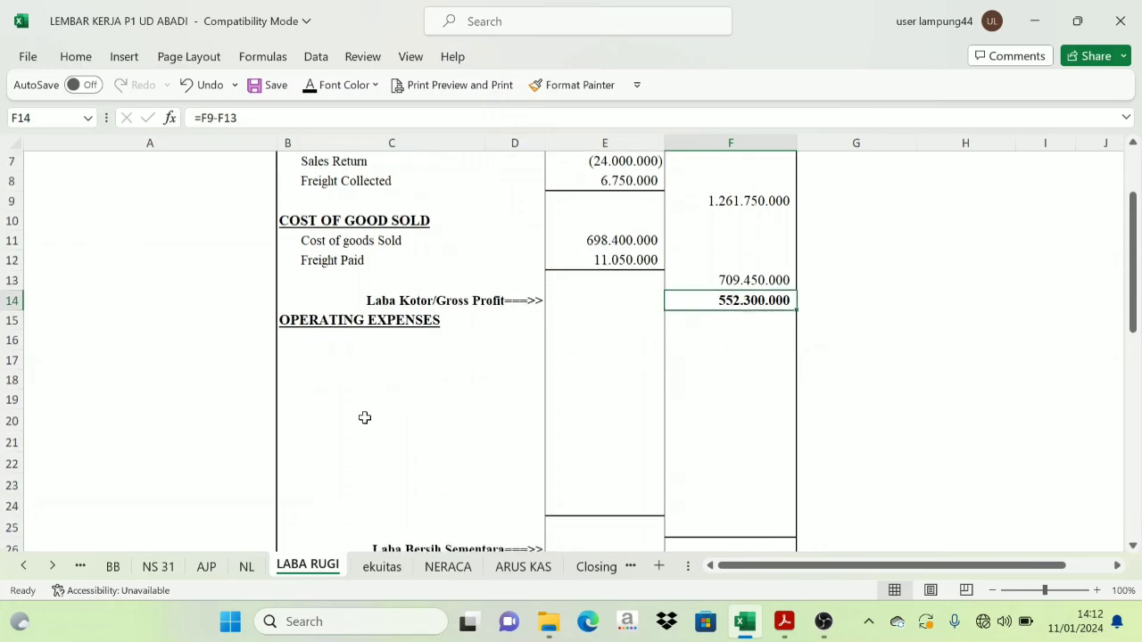
{"action": "left_click", "coordinate": [311, 320]}
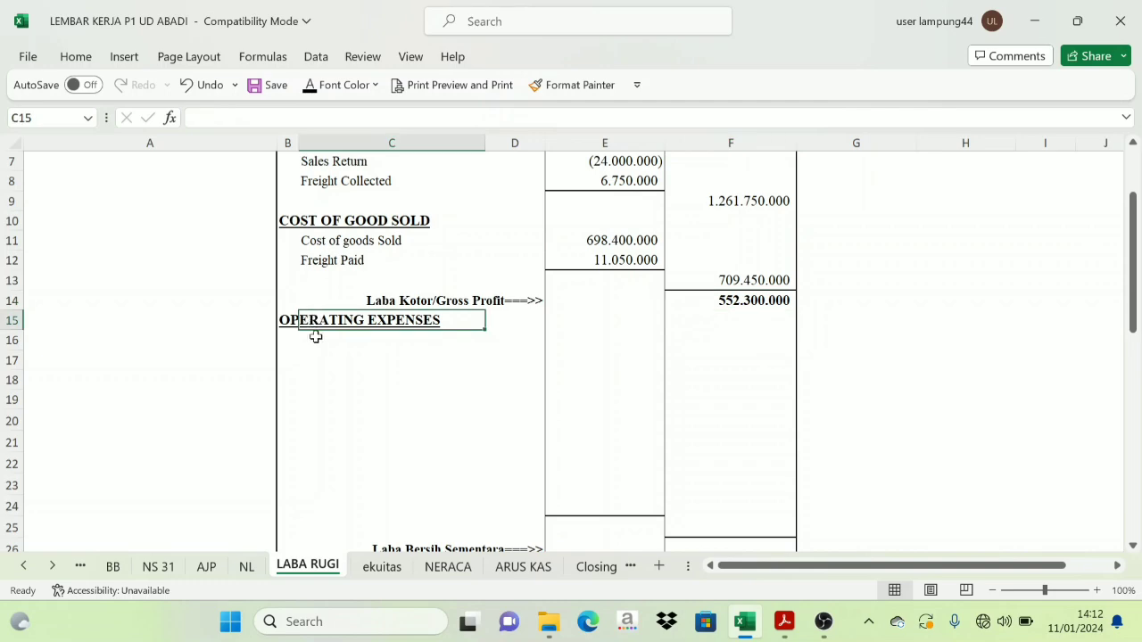
{"action": "left_click", "coordinate": [284, 323]}
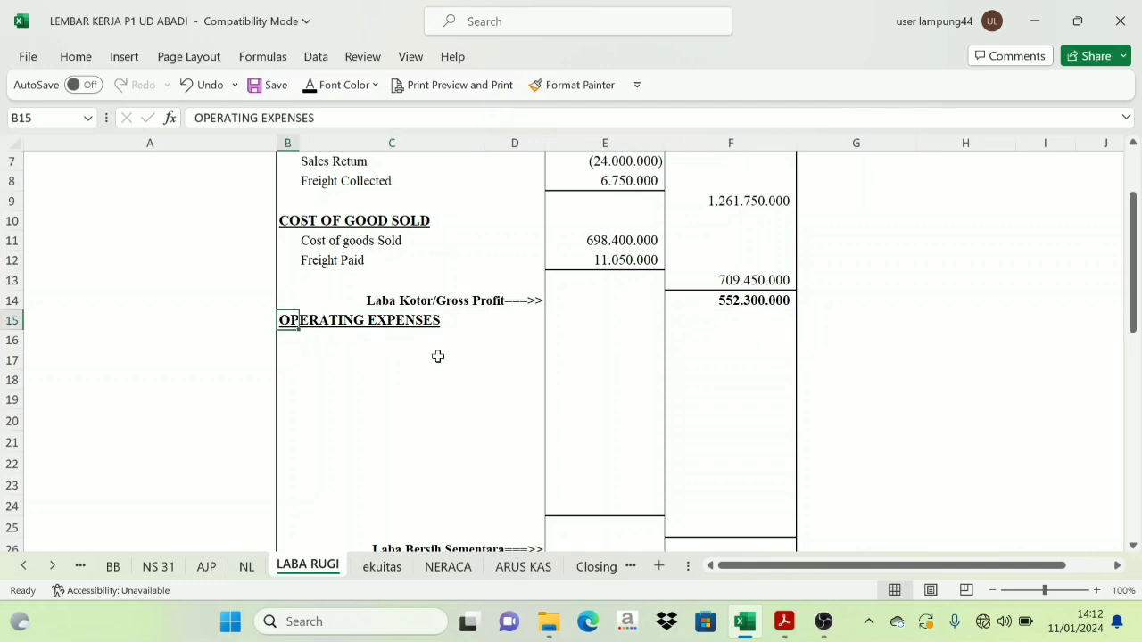
{"action": "left_click", "coordinate": [321, 322]}
{"action": "left_click", "coordinate": [291, 325]}
{"action": "left_click", "coordinate": [247, 569]}
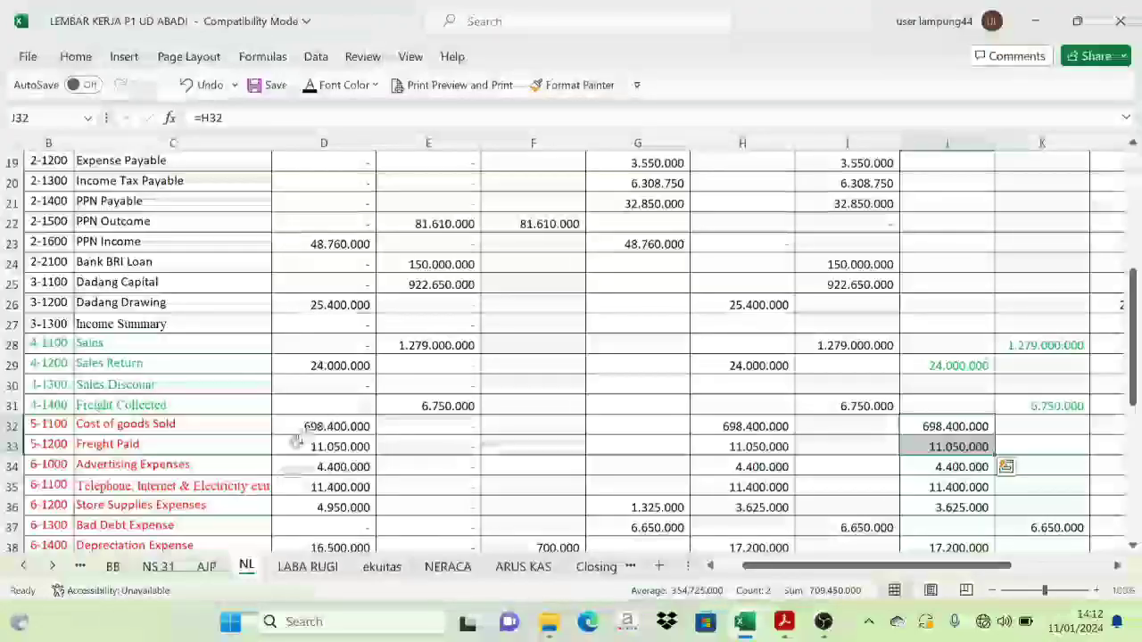
{"action": "scroll", "coordinate": [293, 442], "scroll_direction": "down", "scroll_amount": 1}
{"action": "left_click_drag", "start_coordinate": [53, 364], "coordinate": [134, 385]}
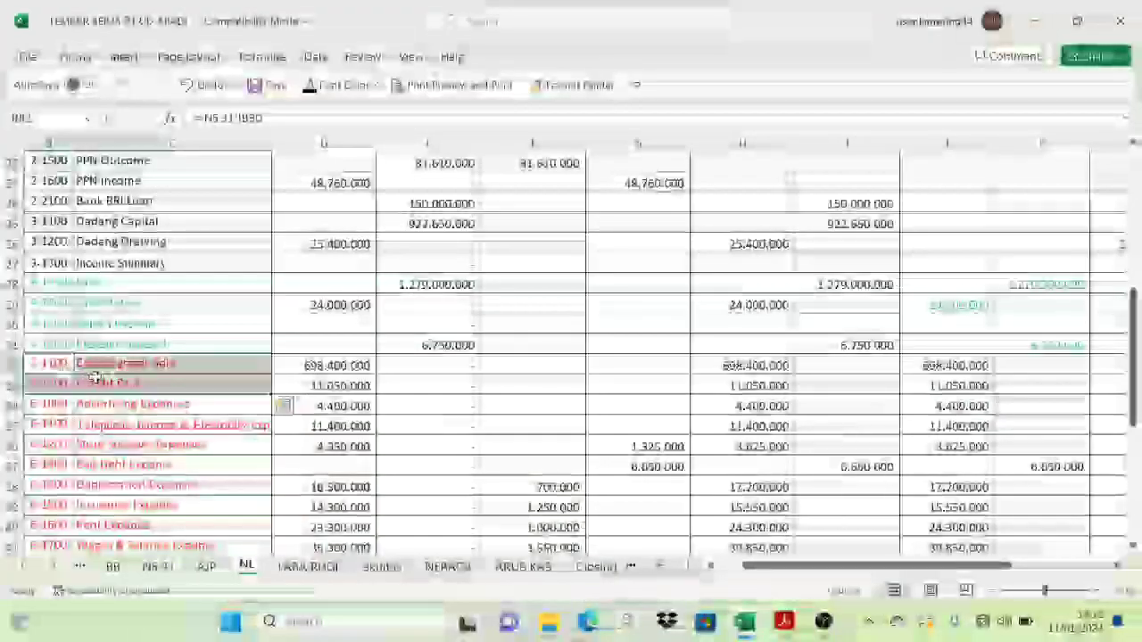
{"action": "left_click", "coordinate": [375, 85]}
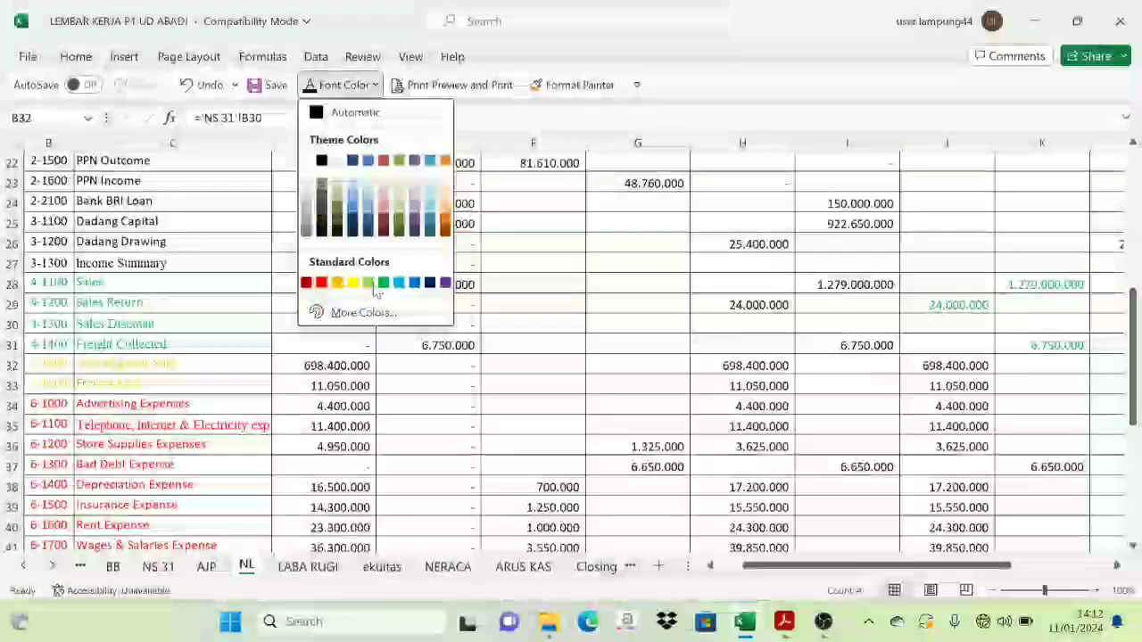
{"action": "left_click", "coordinate": [382, 283]}
{"action": "left_click", "coordinate": [127, 366]}
- Check accounts 6-1000 to 6-1800 in the NL sheet and show their names in C16:C24 of LABA RUGI in black
{"action": "left_click_drag", "start_coordinate": [49, 403], "coordinate": [134, 508]}
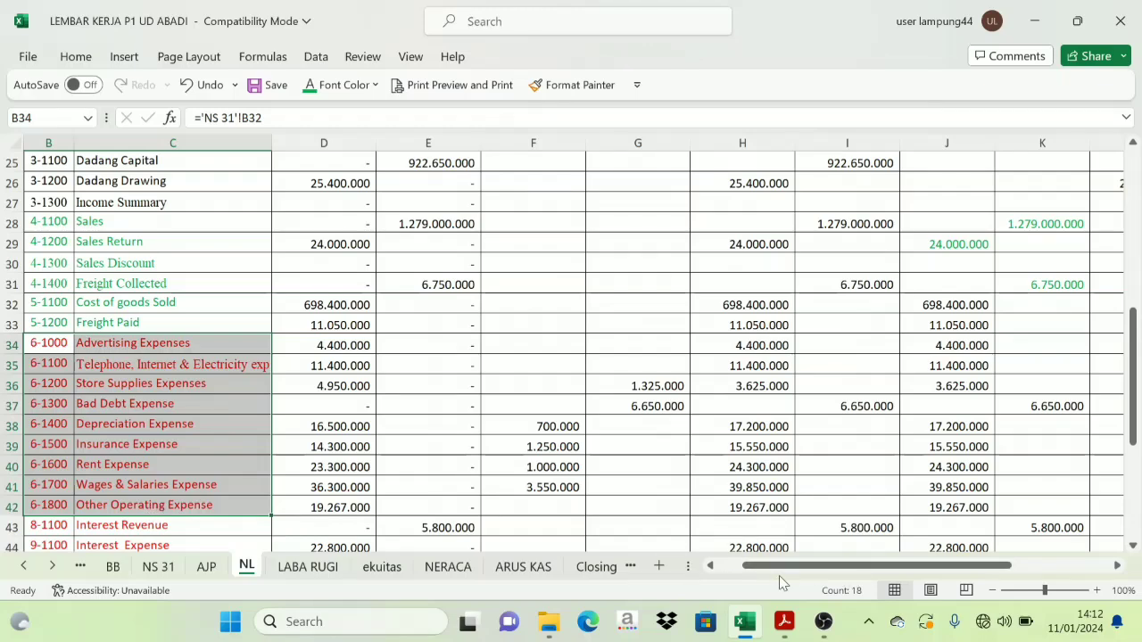
{"action": "left_click", "coordinate": [308, 568]}
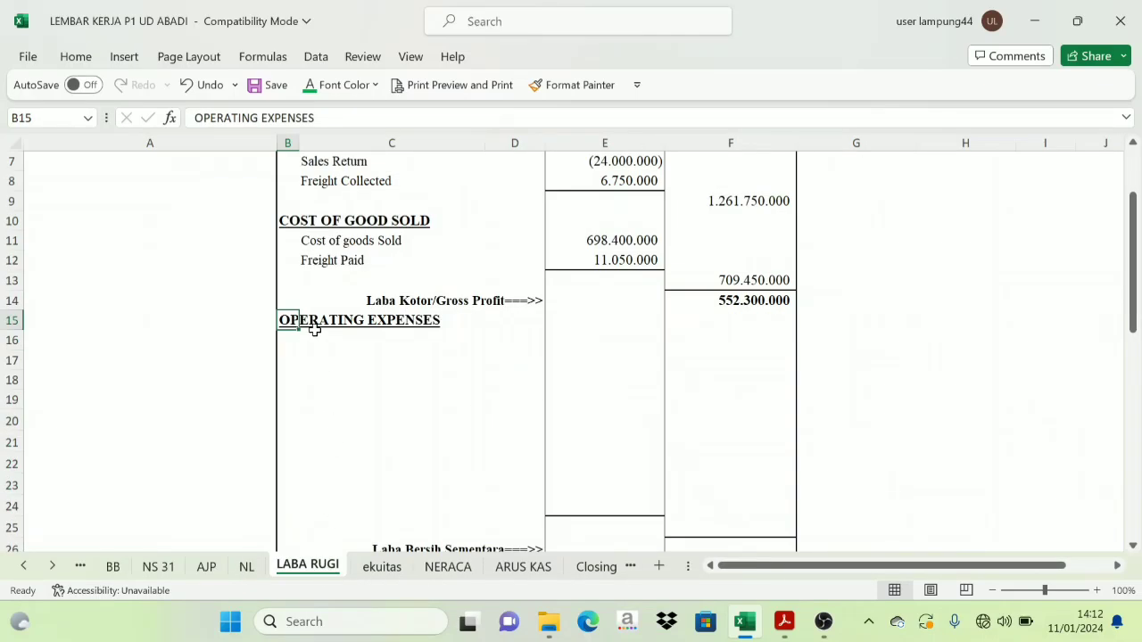
{"action": "left_click_drag", "start_coordinate": [314, 335], "coordinate": [396, 509]}
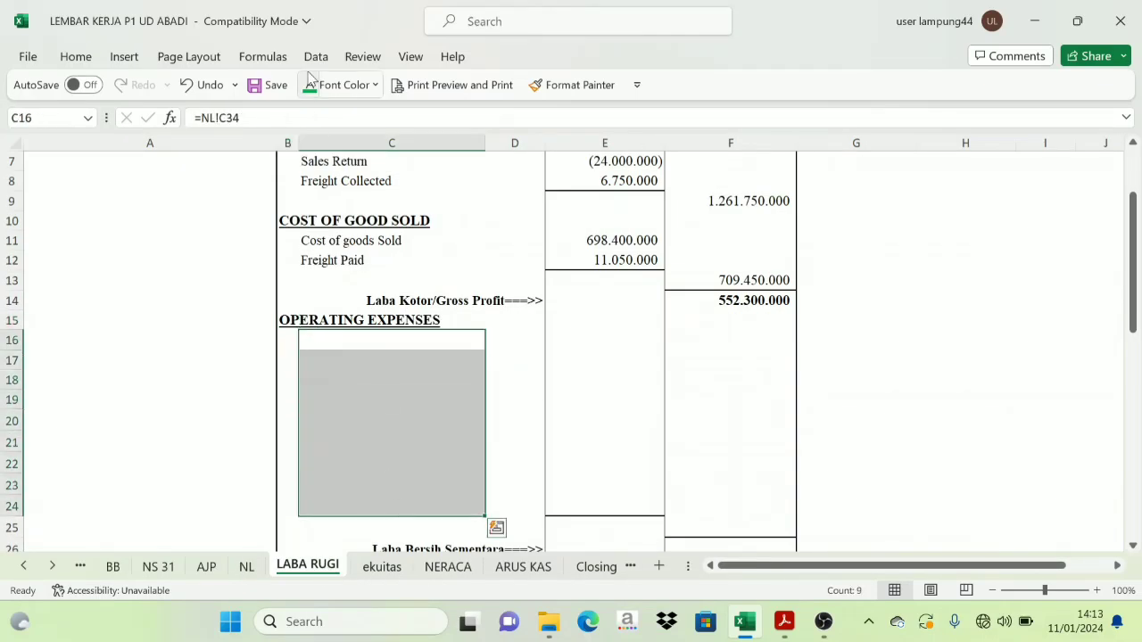
{"action": "left_click", "coordinate": [326, 87]}
{"action": "left_click", "coordinate": [330, 109]}
{"action": "left_click", "coordinate": [423, 337]}
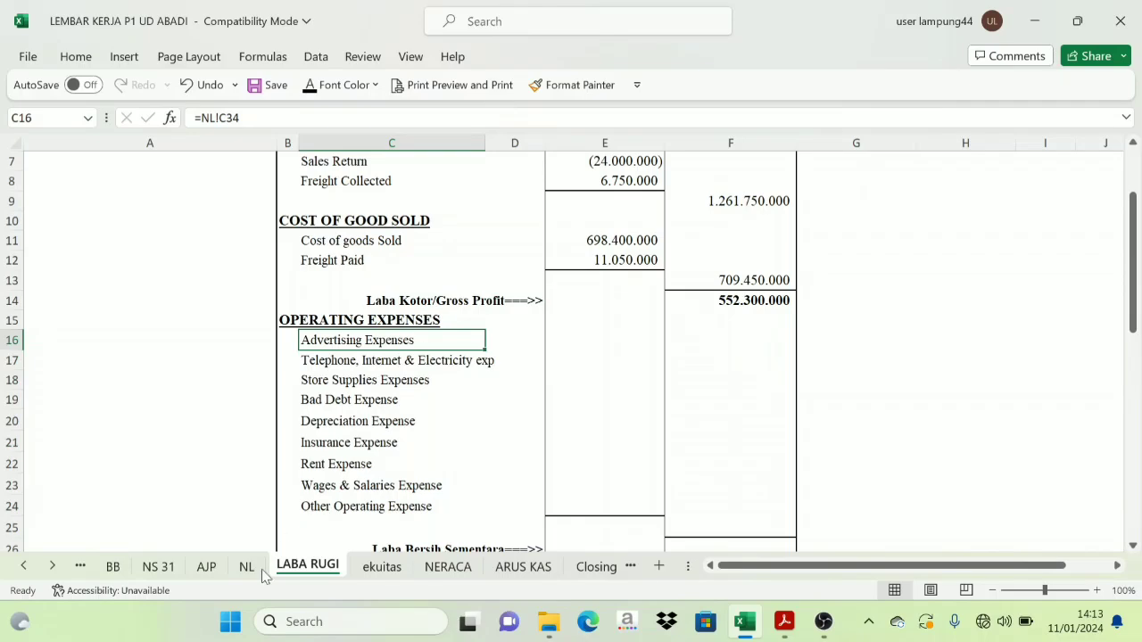
- Mark the operating expense amounts in J34:K42 of the NL sheet green
{"action": "left_click", "coordinate": [246, 570]}
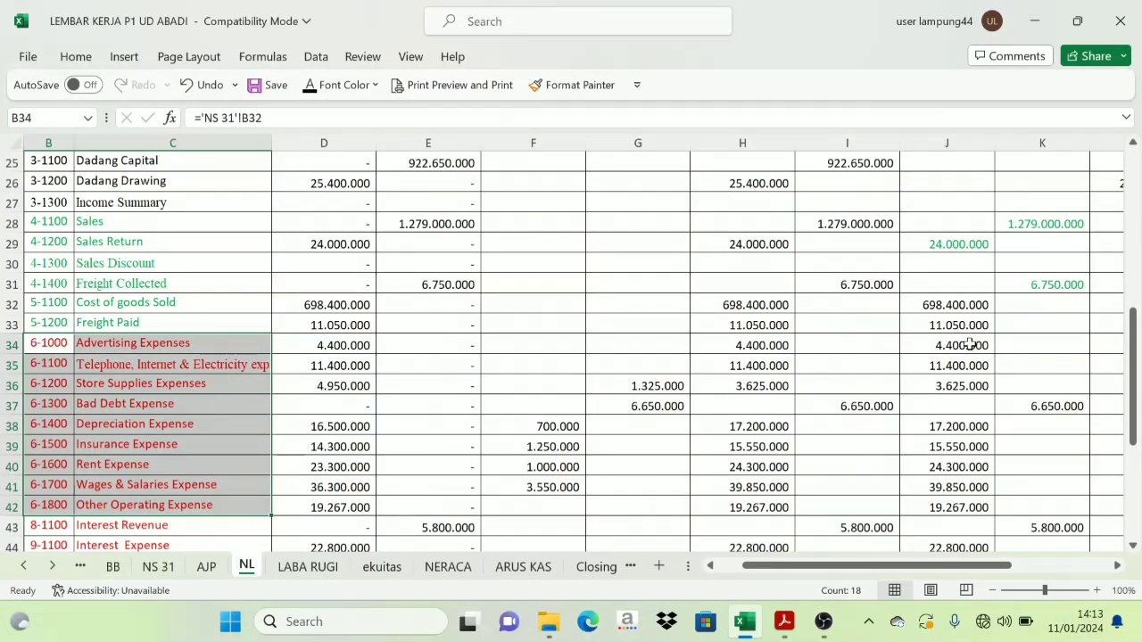
{"action": "left_click_drag", "start_coordinate": [970, 346], "coordinate": [1035, 496]}
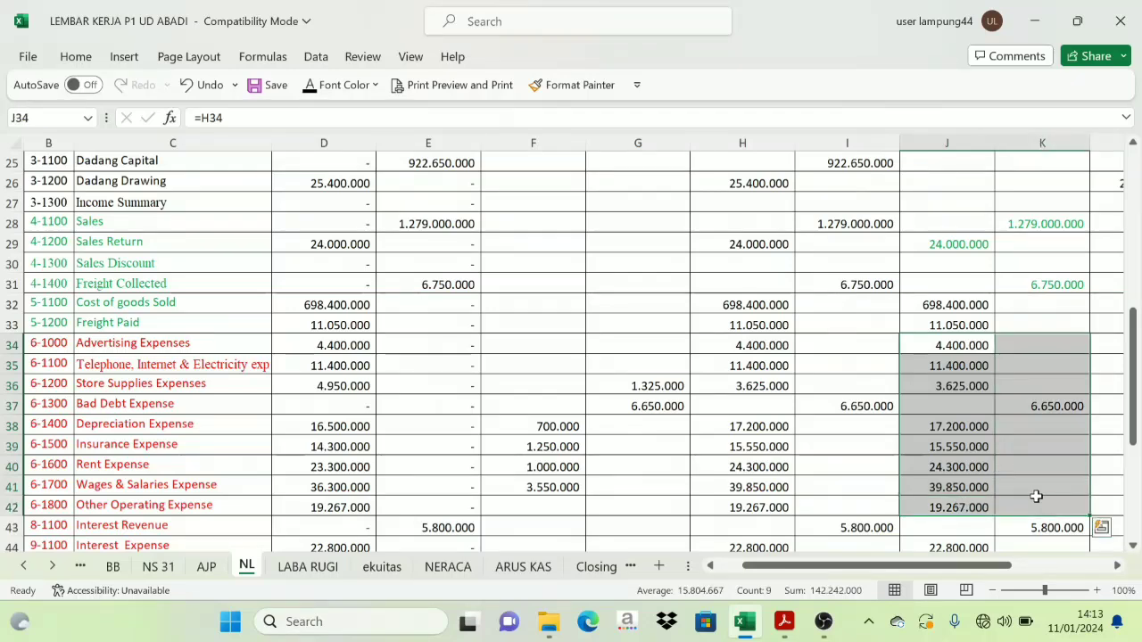
{"action": "left_click", "coordinate": [375, 85]}
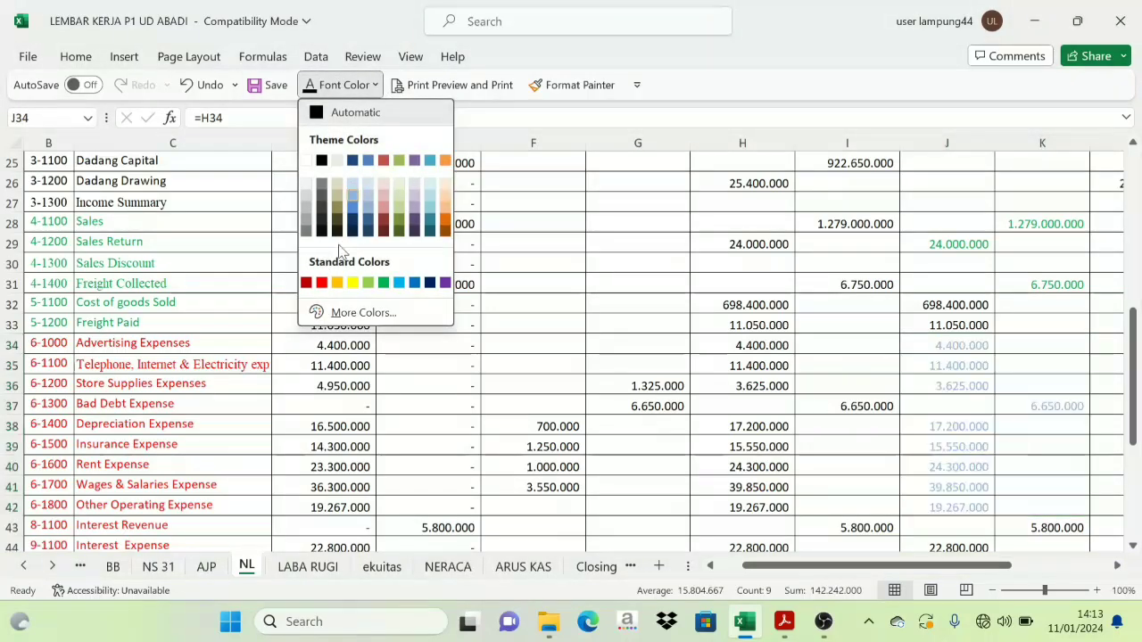
{"action": "left_click", "coordinate": [384, 282]}
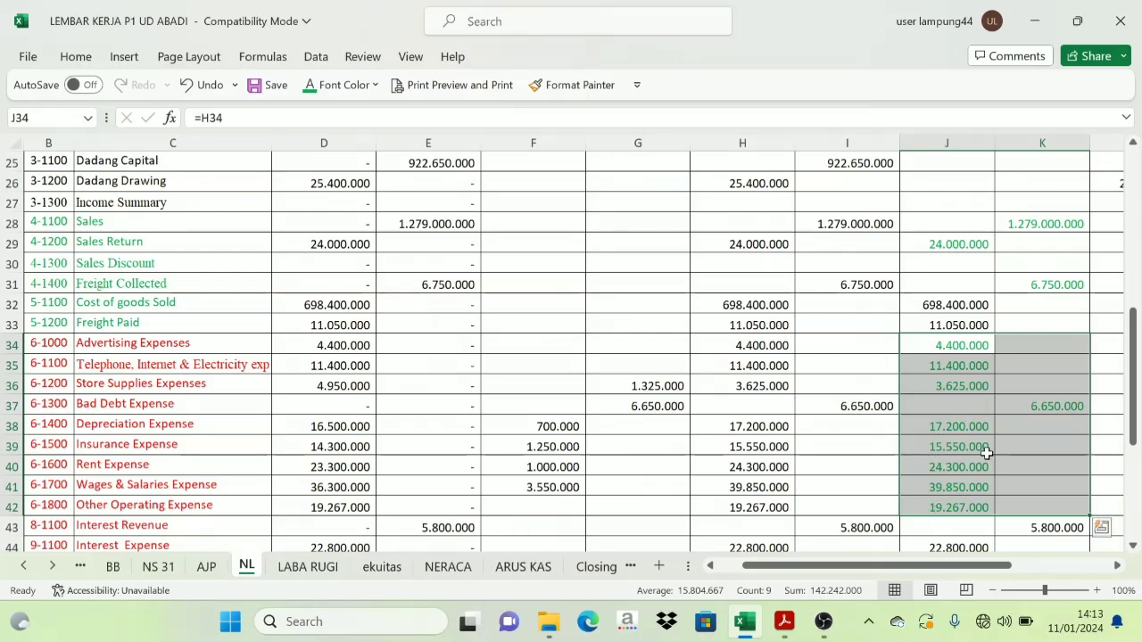
- Show the operating expense amounts in E16:E24 of LABA RUGI in black and check the Bad Debt Expense formula in E19
{"action": "left_click", "coordinate": [313, 567]}
{"action": "left_click_drag", "start_coordinate": [603, 337], "coordinate": [591, 507]}
{"action": "left_click", "coordinate": [375, 85]}
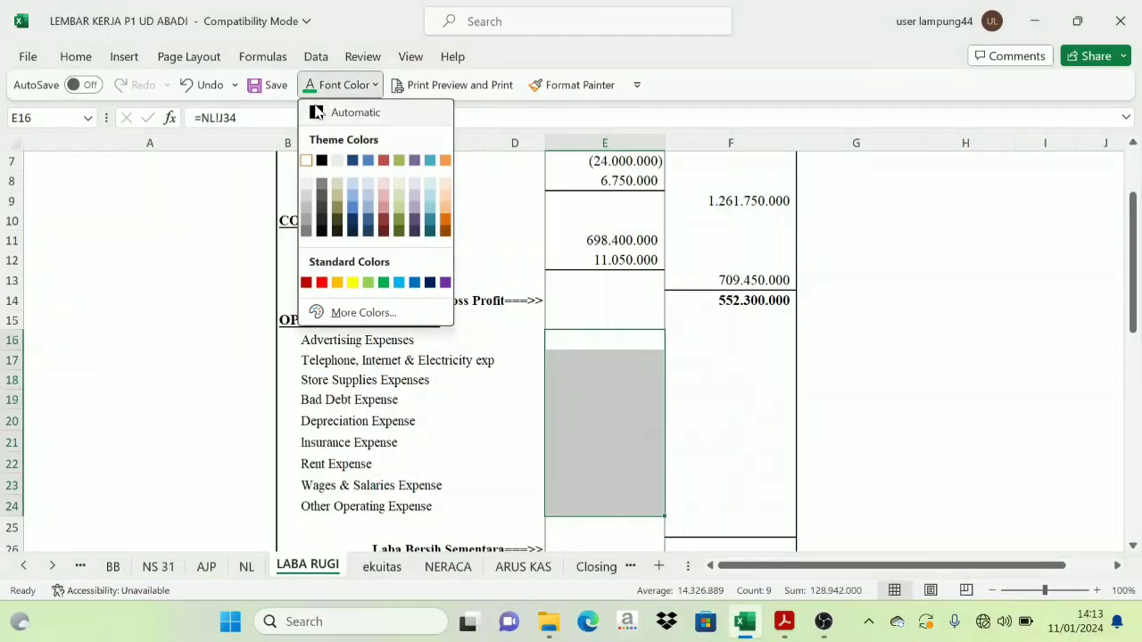
{"action": "left_click", "coordinate": [348, 110]}
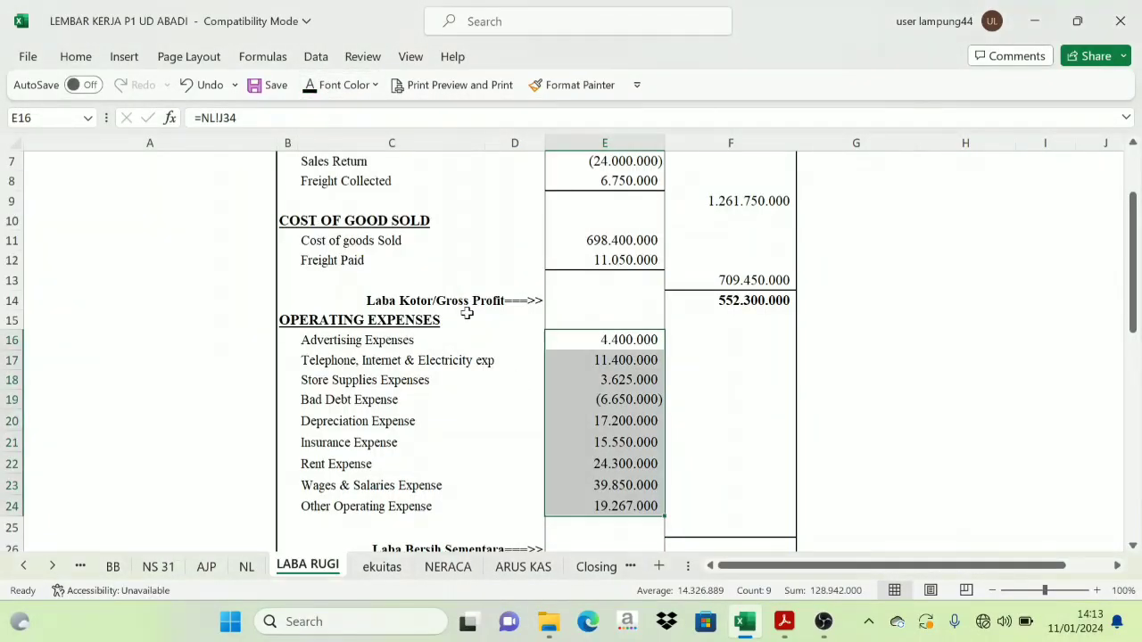
{"action": "left_click", "coordinate": [631, 400]}
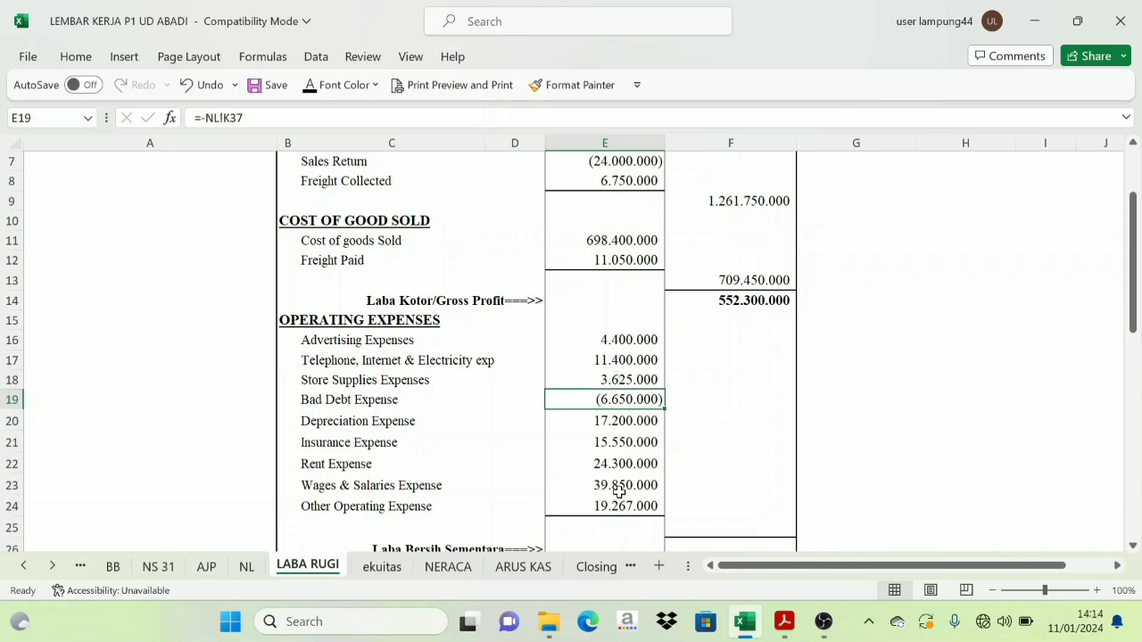
- Show the operating expenses total in F25, the sum of E16:E24, by setting its font to black
{"action": "left_click", "coordinate": [711, 521]}
{"action": "left_click", "coordinate": [309, 85]}
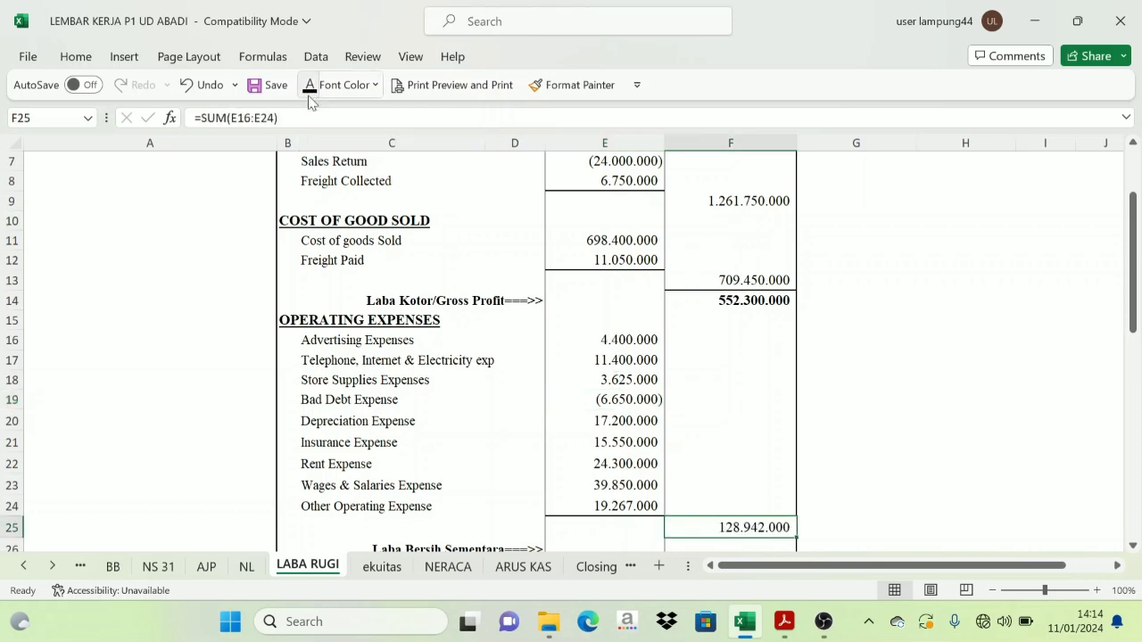
{"action": "scroll", "coordinate": [650, 510], "scroll_direction": "down", "scroll_amount": 2}
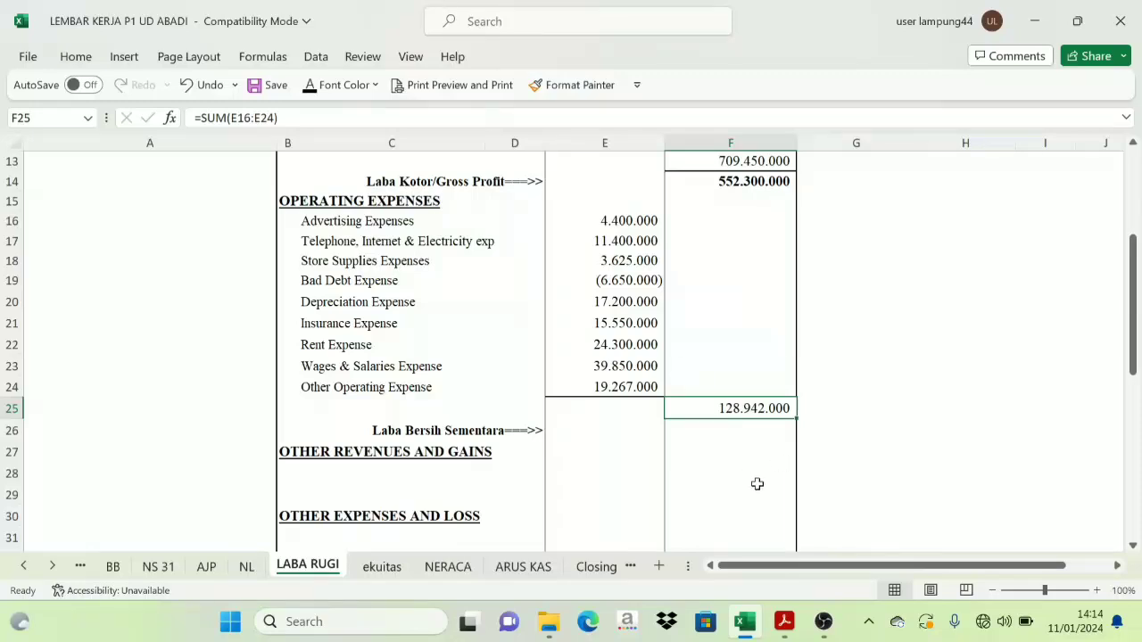
{"action": "left_click", "coordinate": [853, 428]}
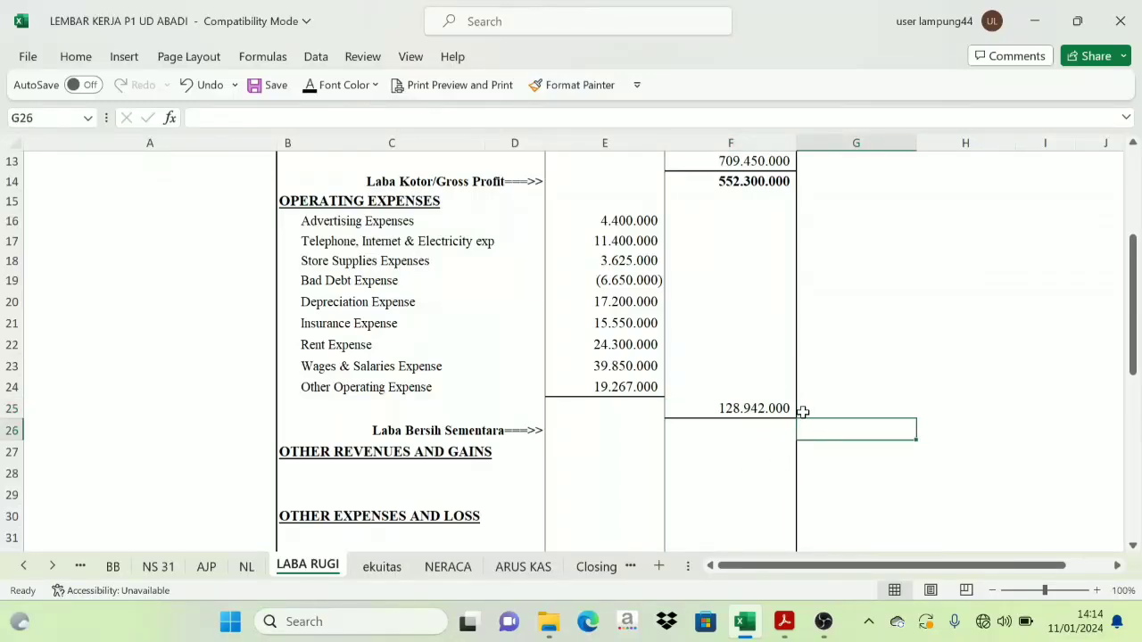
{"action": "left_click", "coordinate": [839, 356]}
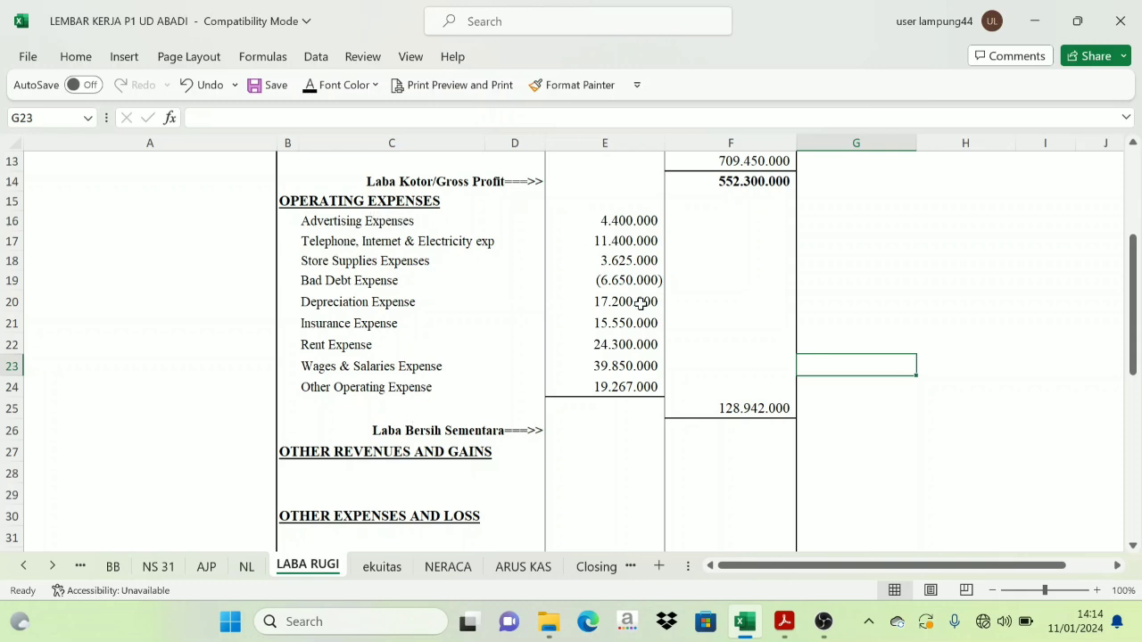
- Check F14 and F25, and show the Laba Bersih Sementara in F26, calculated as F14-F25, in black
{"action": "left_click", "coordinate": [744, 181]}
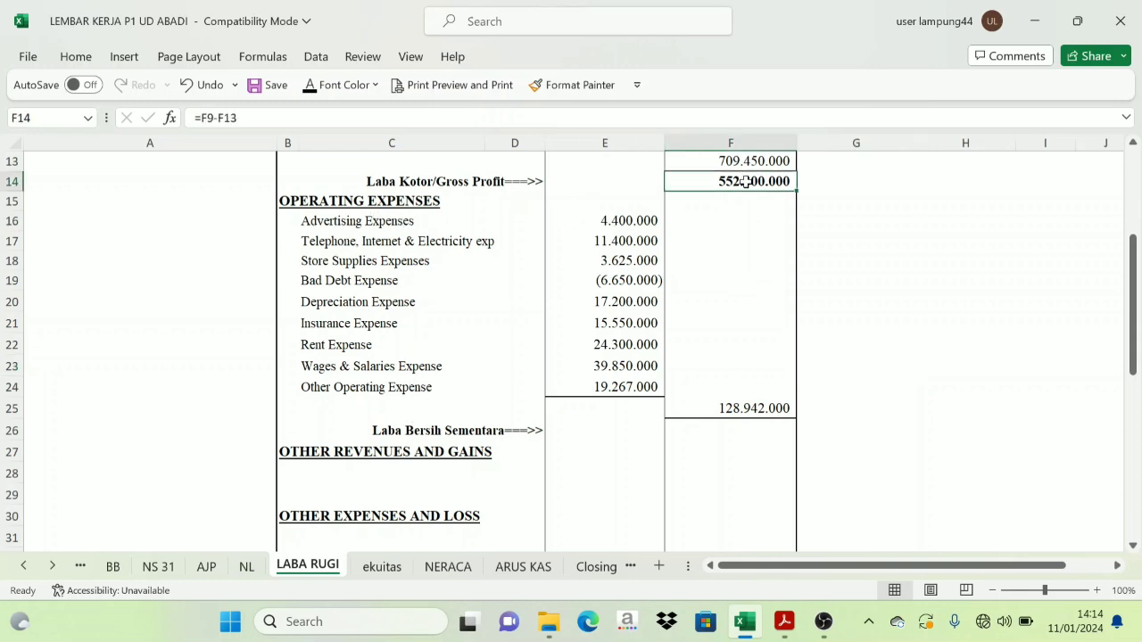
{"action": "left_click", "coordinate": [774, 408]}
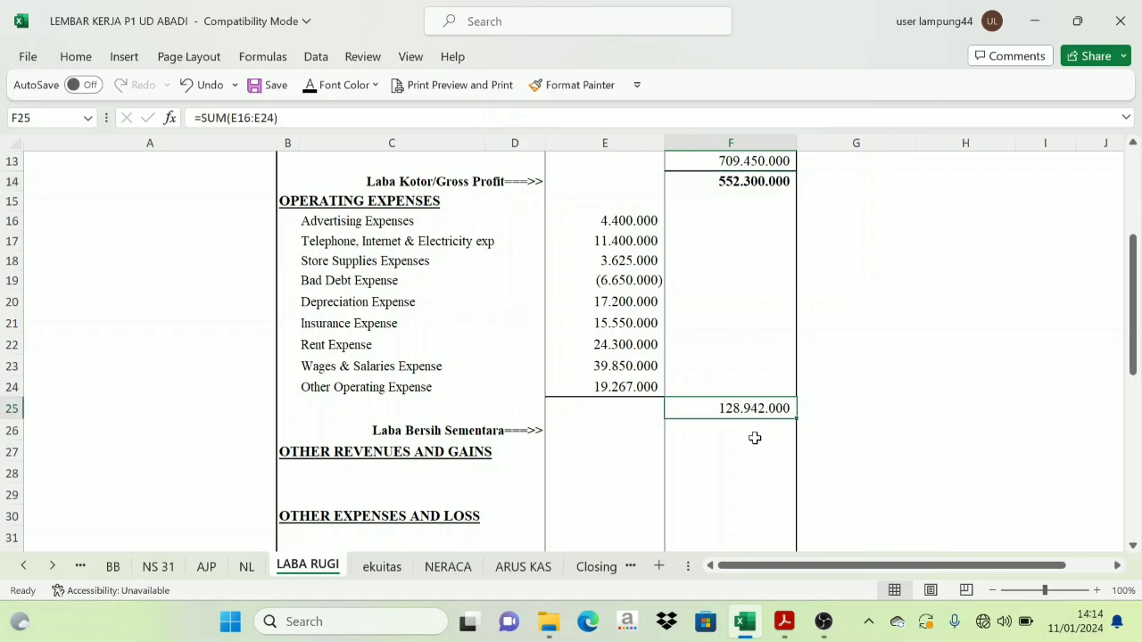
{"action": "left_click", "coordinate": [755, 190]}
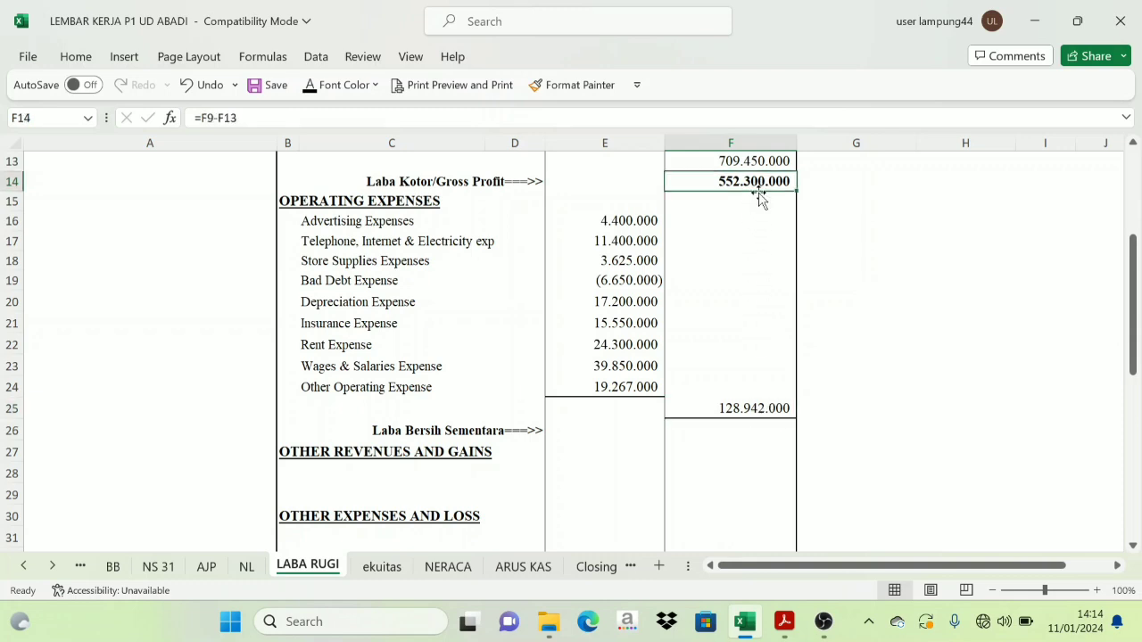
{"action": "left_click", "coordinate": [749, 410]}
{"action": "left_click", "coordinate": [741, 433]}
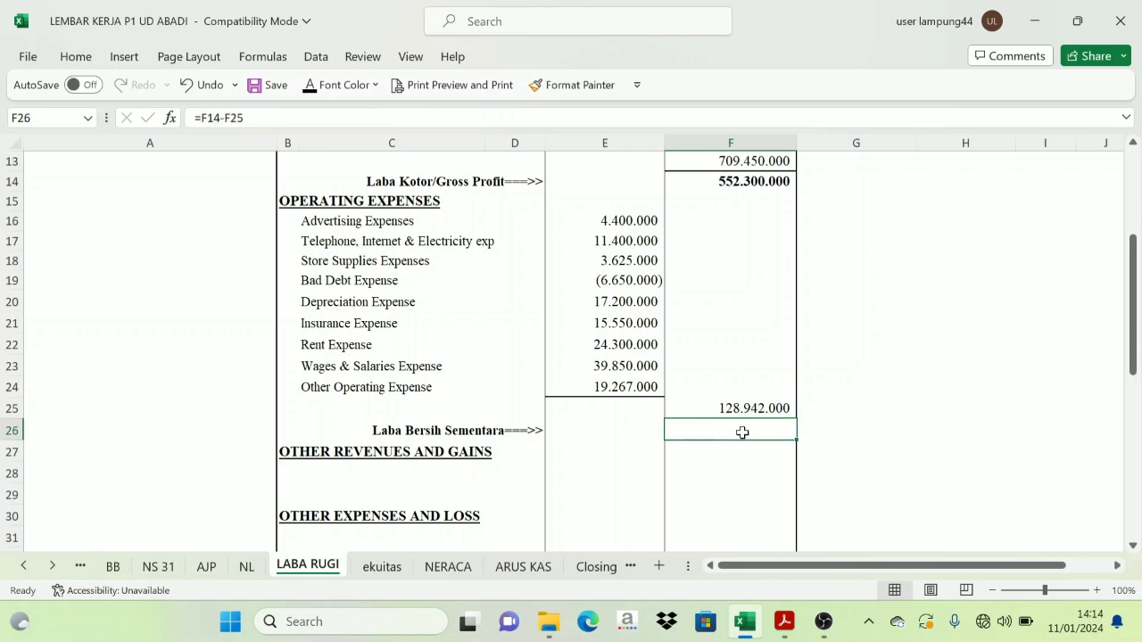
{"action": "left_click", "coordinate": [309, 88]}
- Check the other revenues and other expenses sections of LABA RUGI, and mark operating expense accounts B34:C42 in the NL sheet green
{"action": "scroll", "coordinate": [679, 339], "scroll_direction": "down", "scroll_amount": 1}
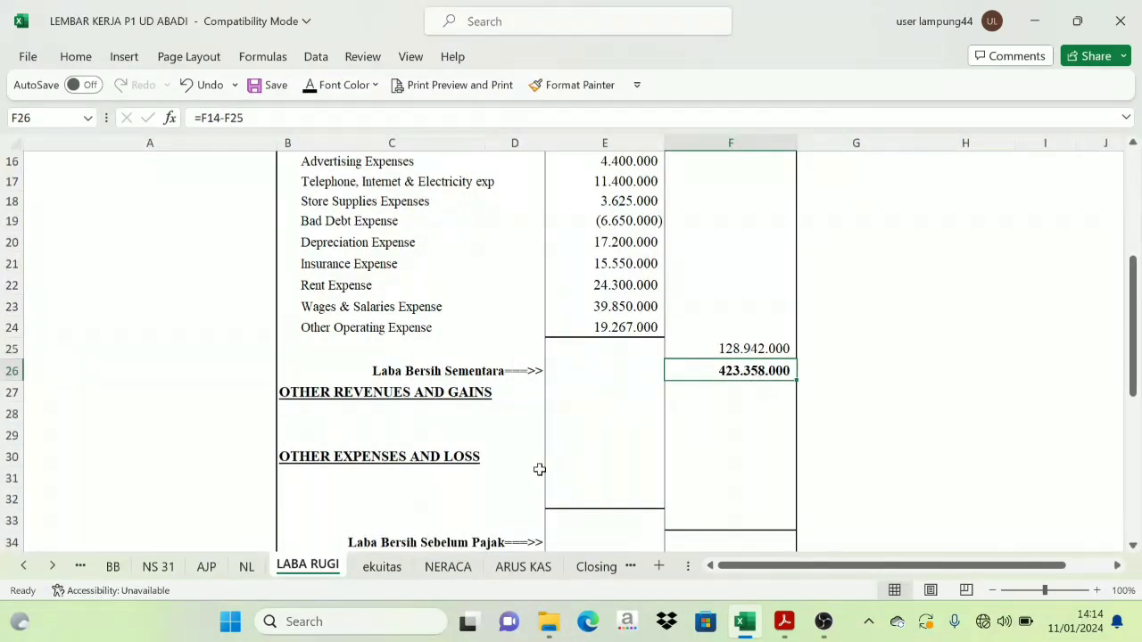
{"action": "scroll", "coordinate": [438, 419], "scroll_direction": "down", "scroll_amount": 1}
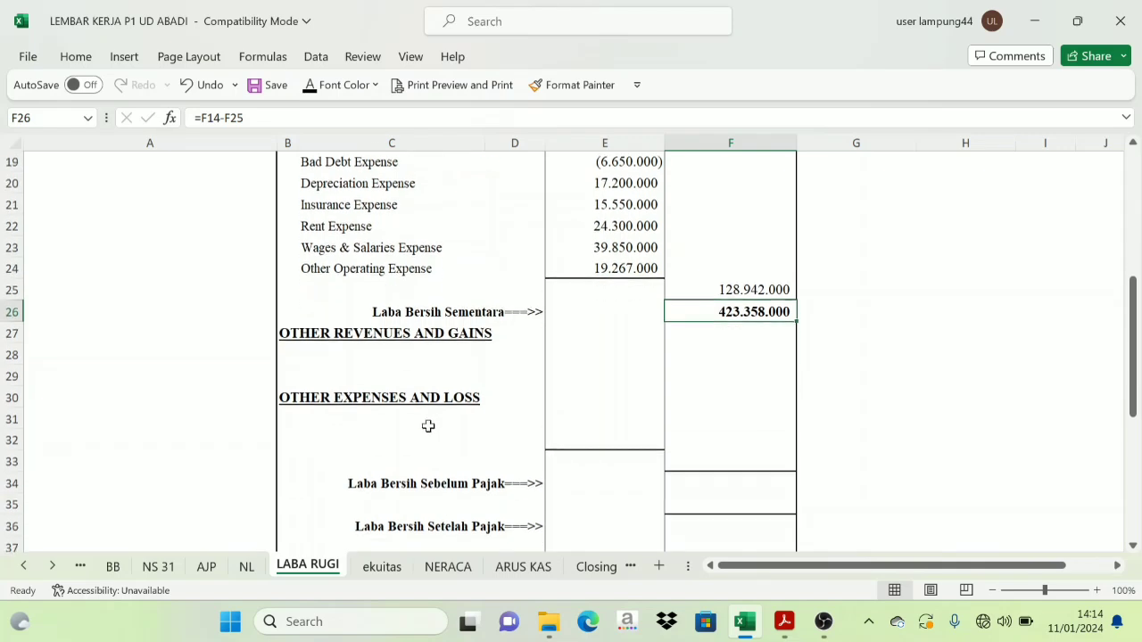
{"action": "left_click", "coordinate": [325, 348]}
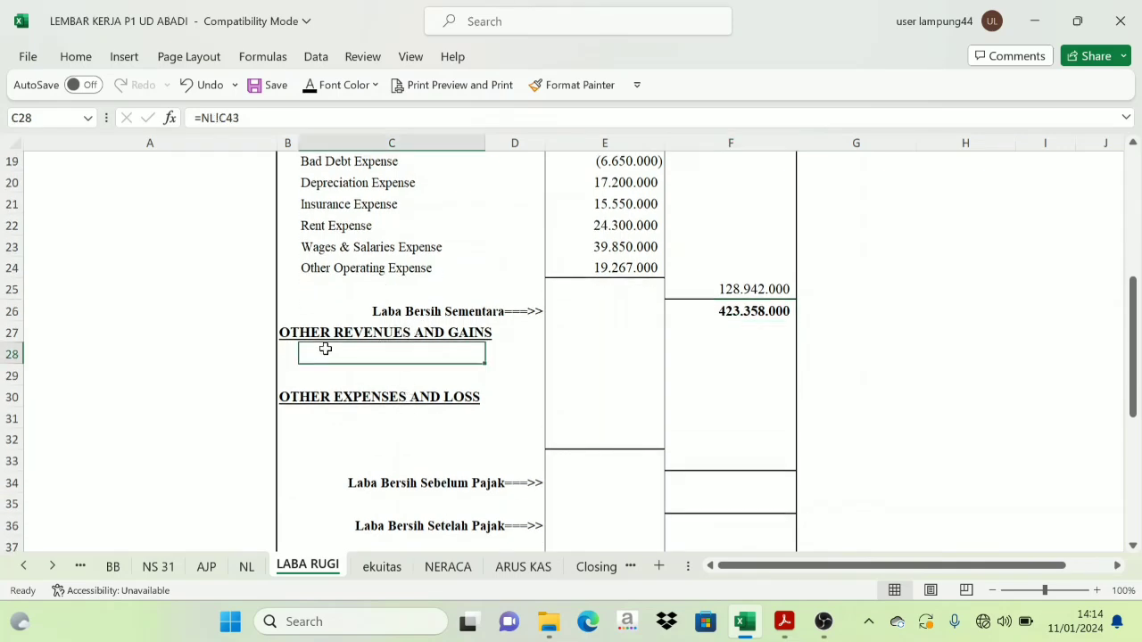
{"action": "left_click", "coordinate": [314, 417]}
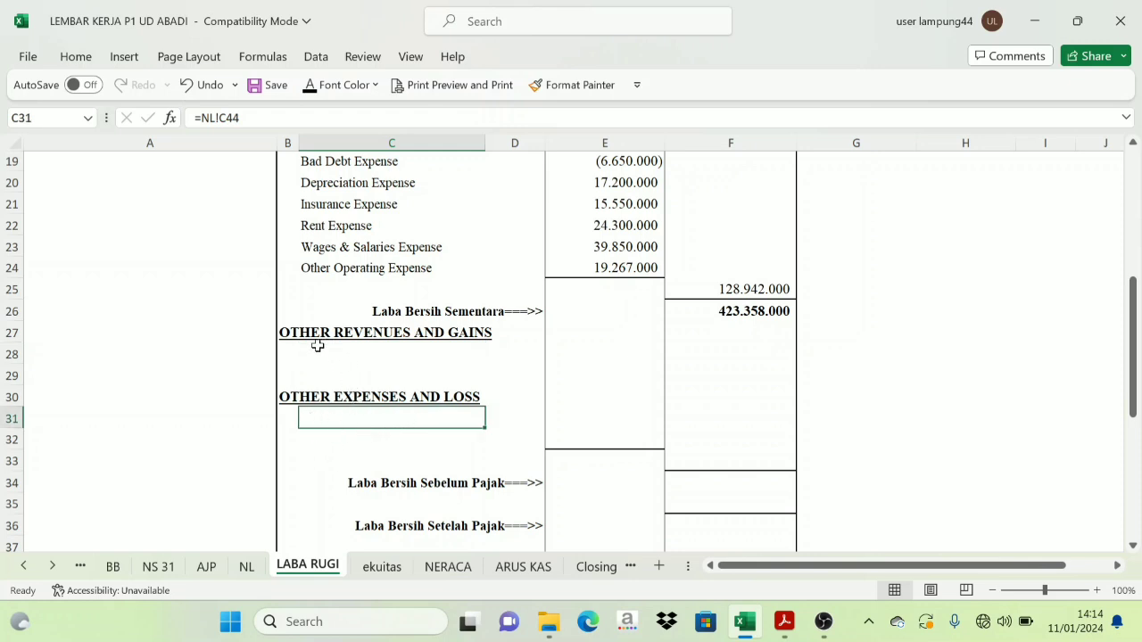
{"action": "left_click", "coordinate": [317, 346]}
{"action": "left_click", "coordinate": [246, 566]}
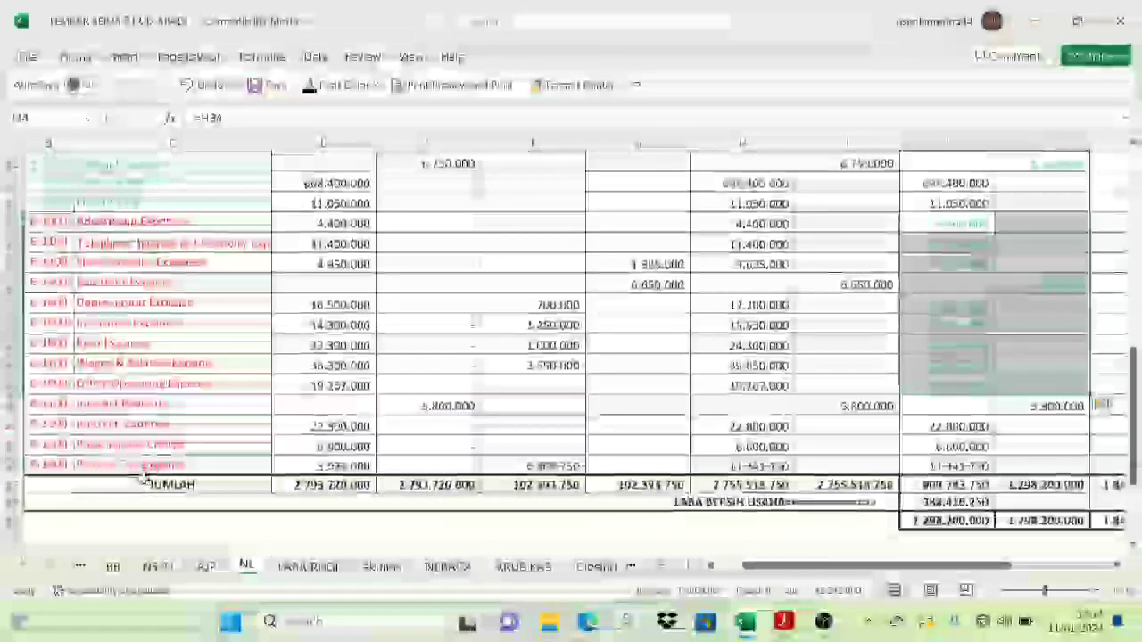
{"action": "scroll", "coordinate": [145, 479], "scroll_direction": "up", "scroll_amount": 1}
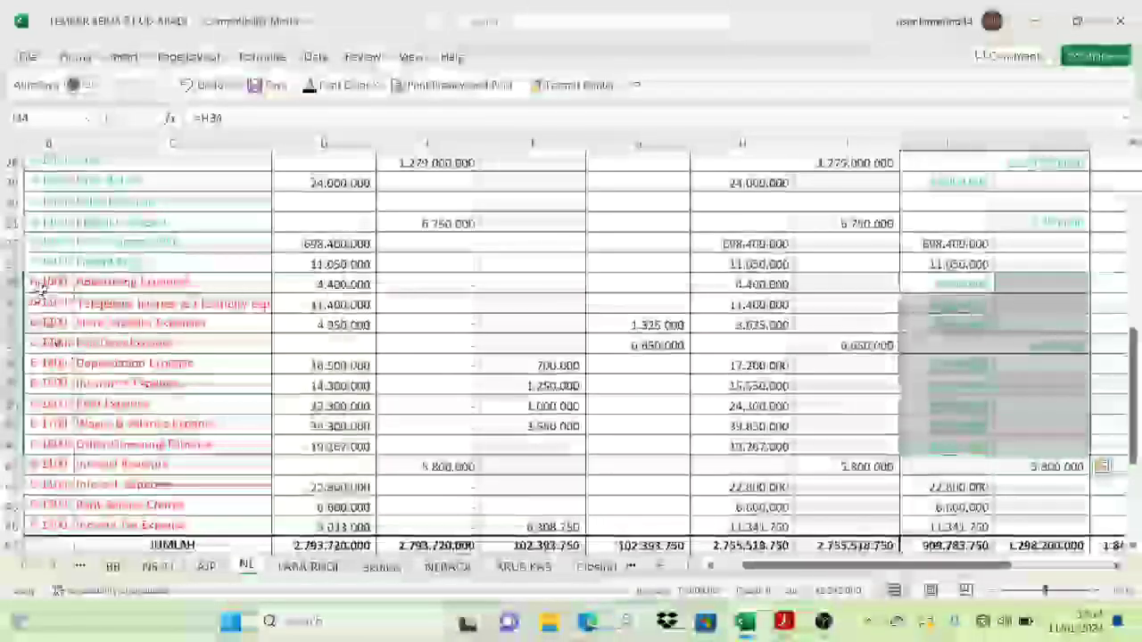
{"action": "left_click_drag", "start_coordinate": [43, 285], "coordinate": [127, 422]}
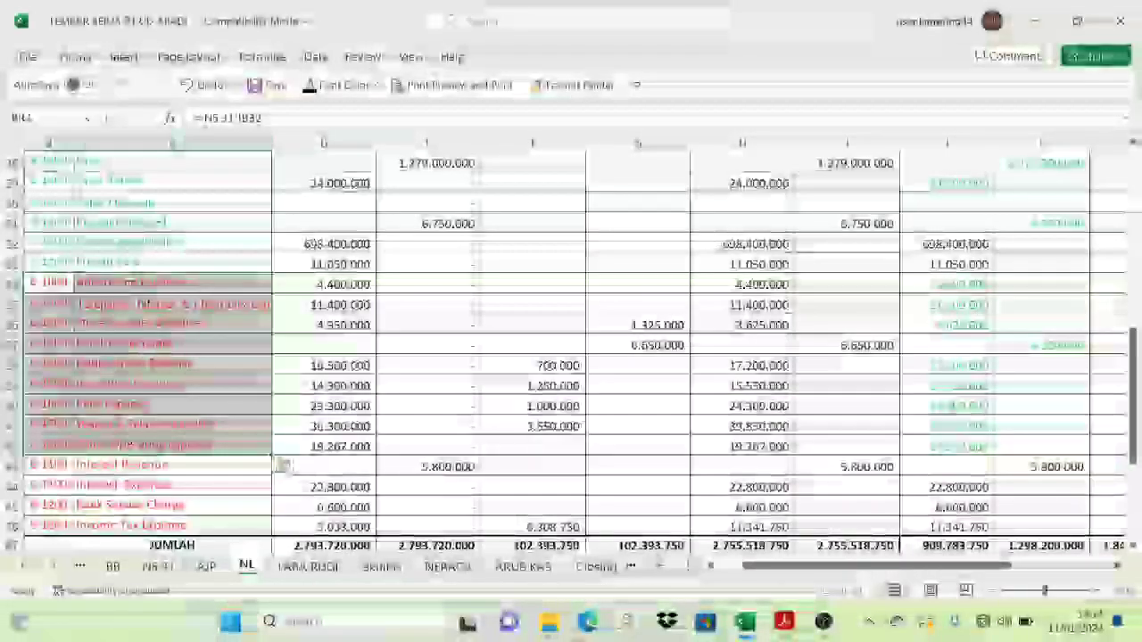
{"action": "left_click", "coordinate": [376, 84]}
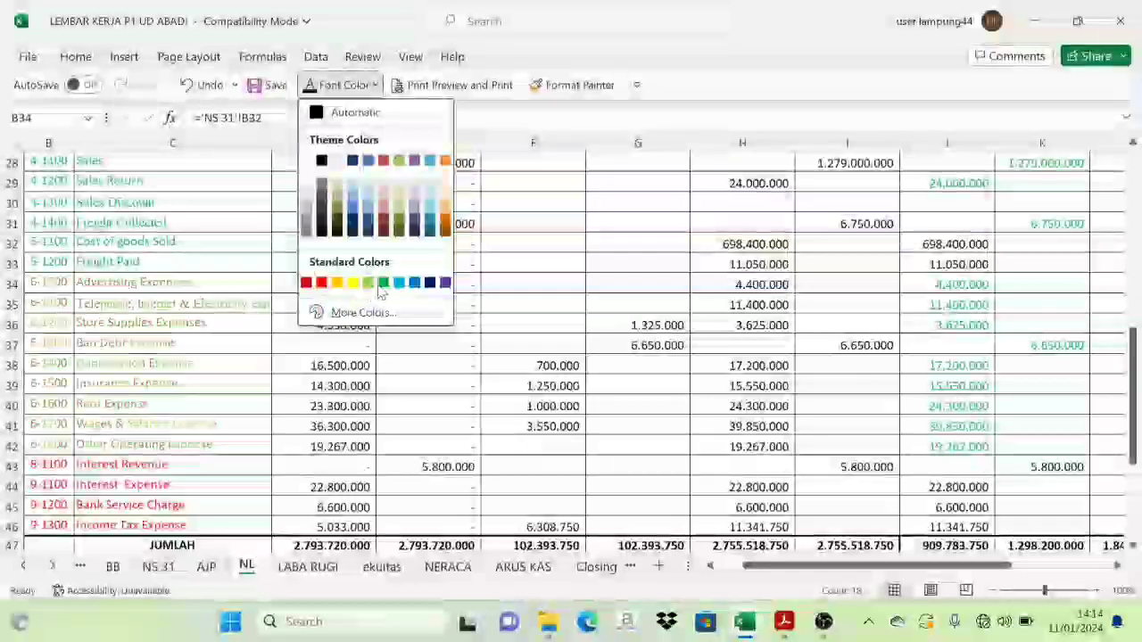
{"action": "left_click", "coordinate": [383, 282]}
- Show the Interest Revenue name in C28 and its amount in E28 of LABA RUGI in black, referring to row 43 of NL
{"action": "left_click_drag", "start_coordinate": [51, 462], "coordinate": [158, 461]}
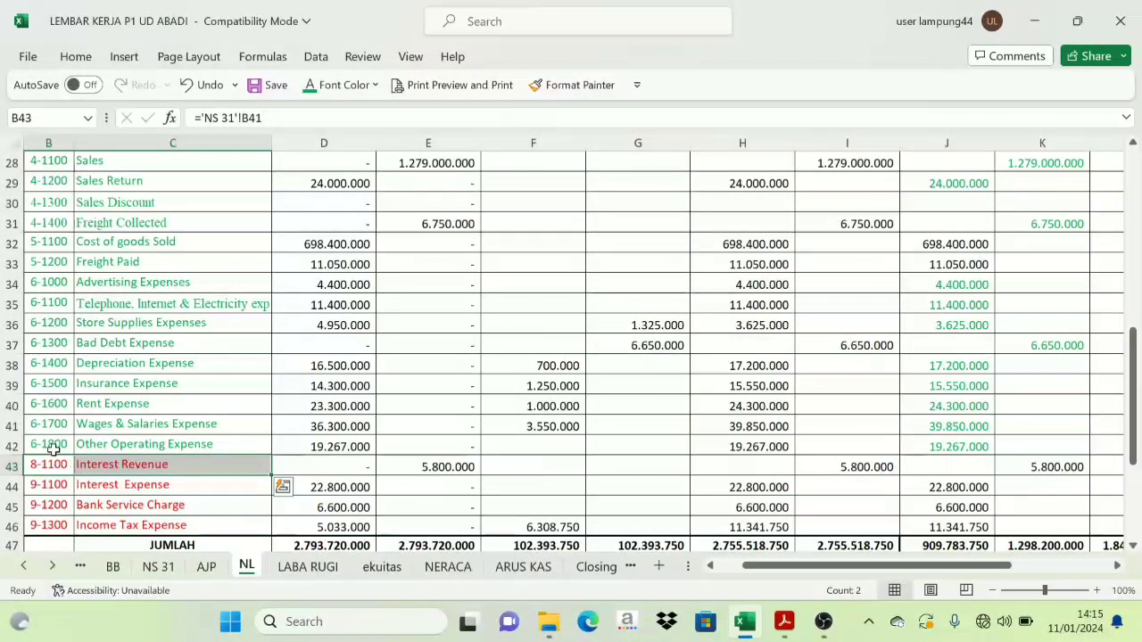
{"action": "left_click", "coordinate": [307, 567]}
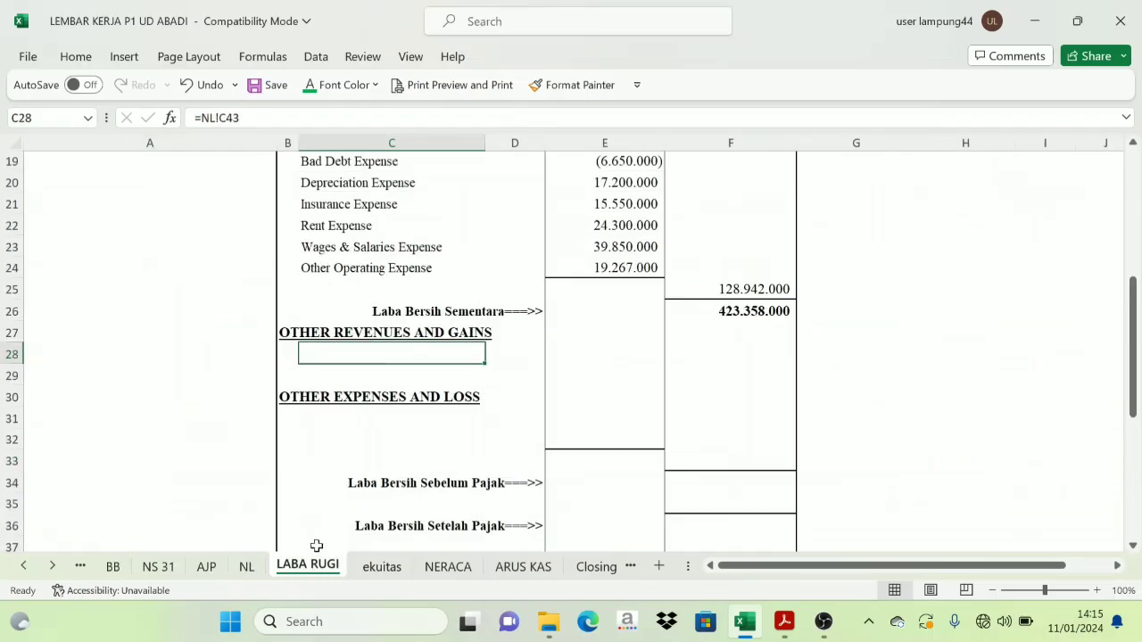
{"action": "left_click", "coordinate": [341, 87]}
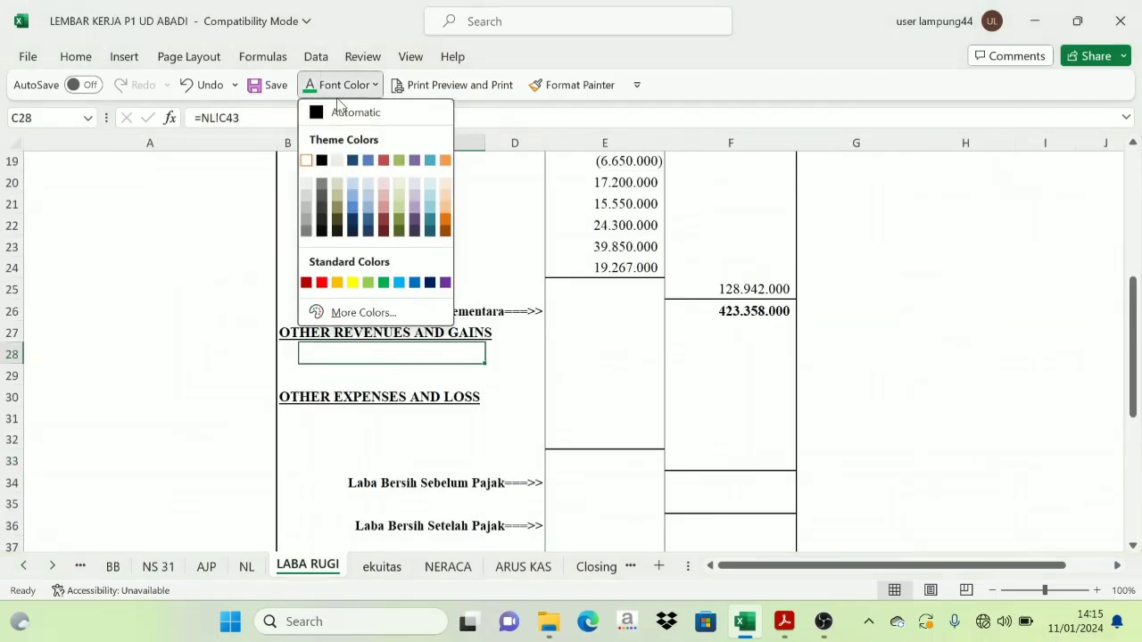
{"action": "left_click", "coordinate": [335, 113]}
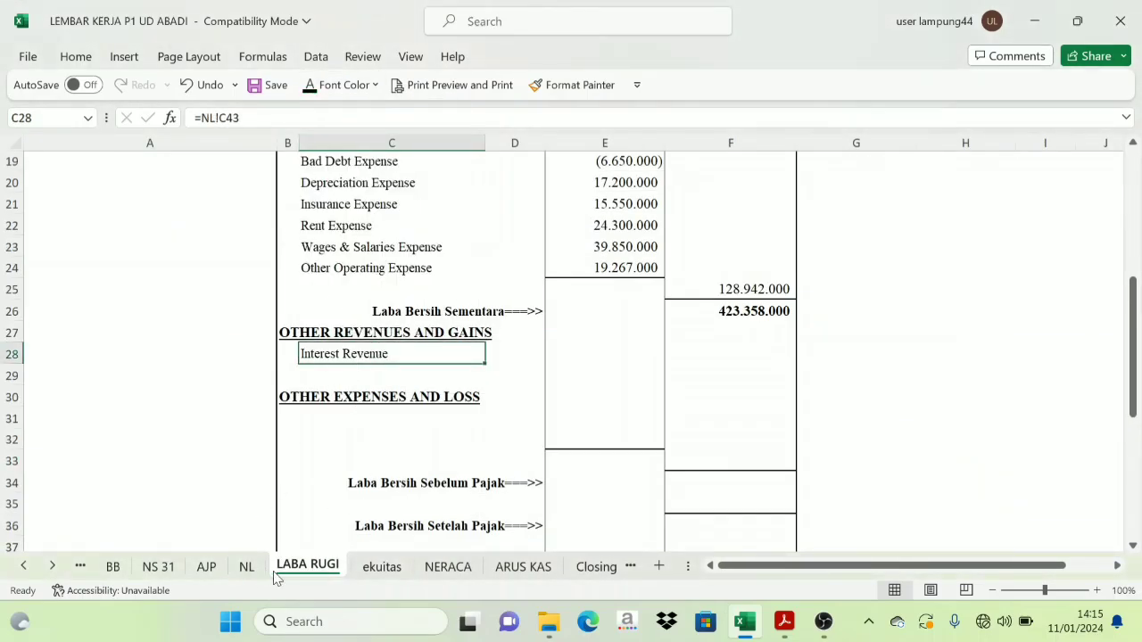
{"action": "left_click", "coordinate": [247, 568]}
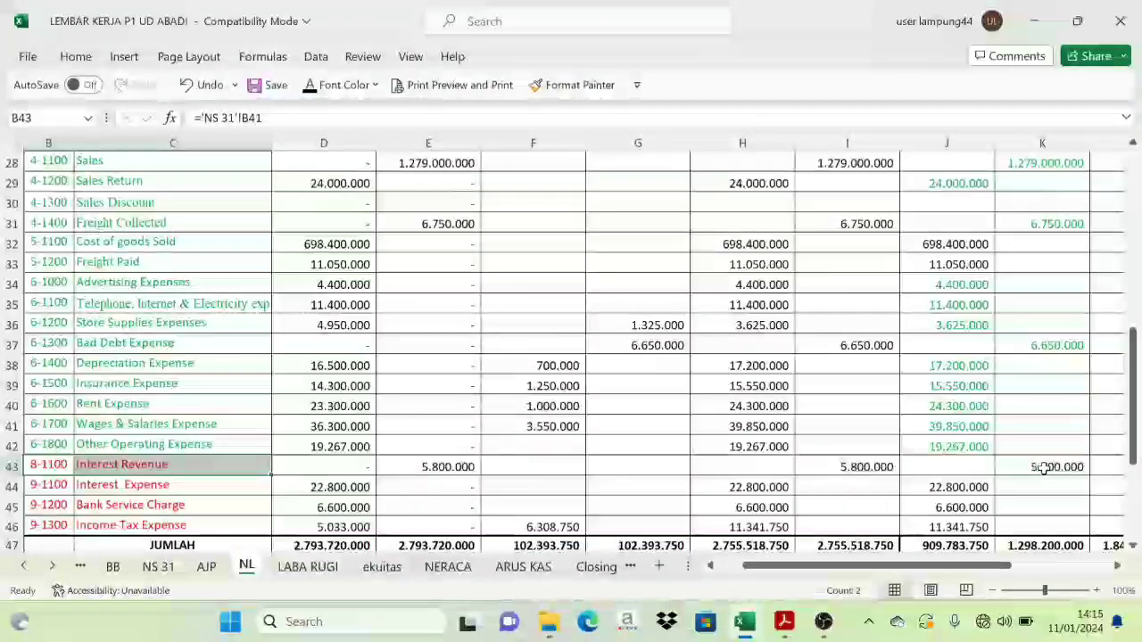
{"action": "left_click", "coordinate": [294, 568]}
{"action": "left_click", "coordinate": [593, 354]}
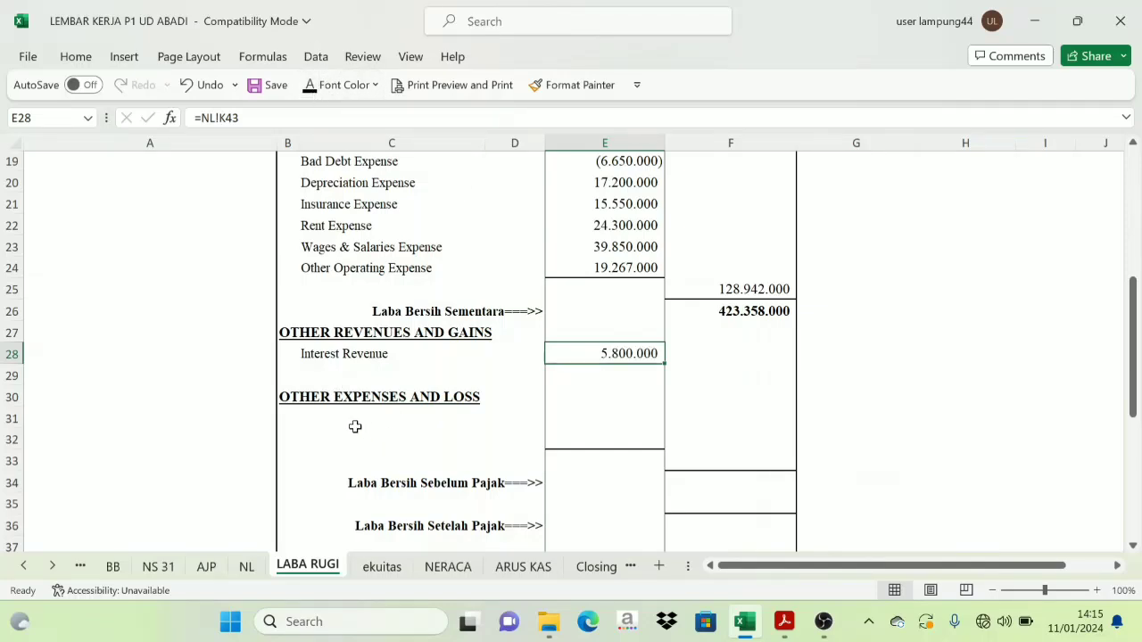
{"action": "scroll", "coordinate": [355, 426], "scroll_direction": "down", "scroll_amount": 1}
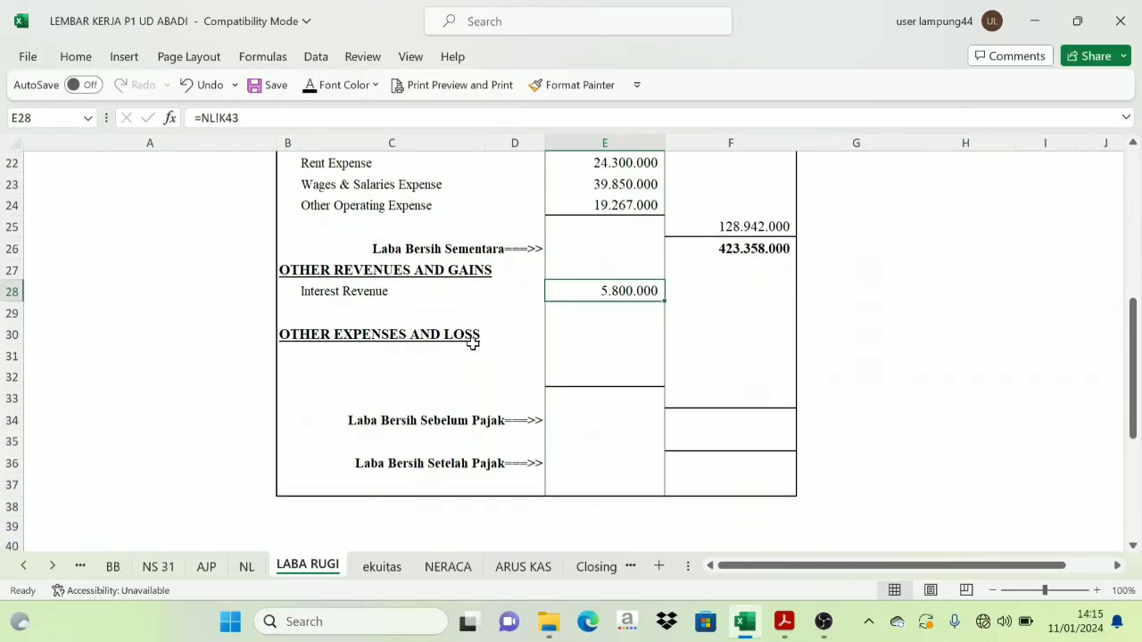
- Mark the Interest Revenue account code and name in B43:C43 of the NL sheet green
{"action": "left_click", "coordinate": [246, 566]}
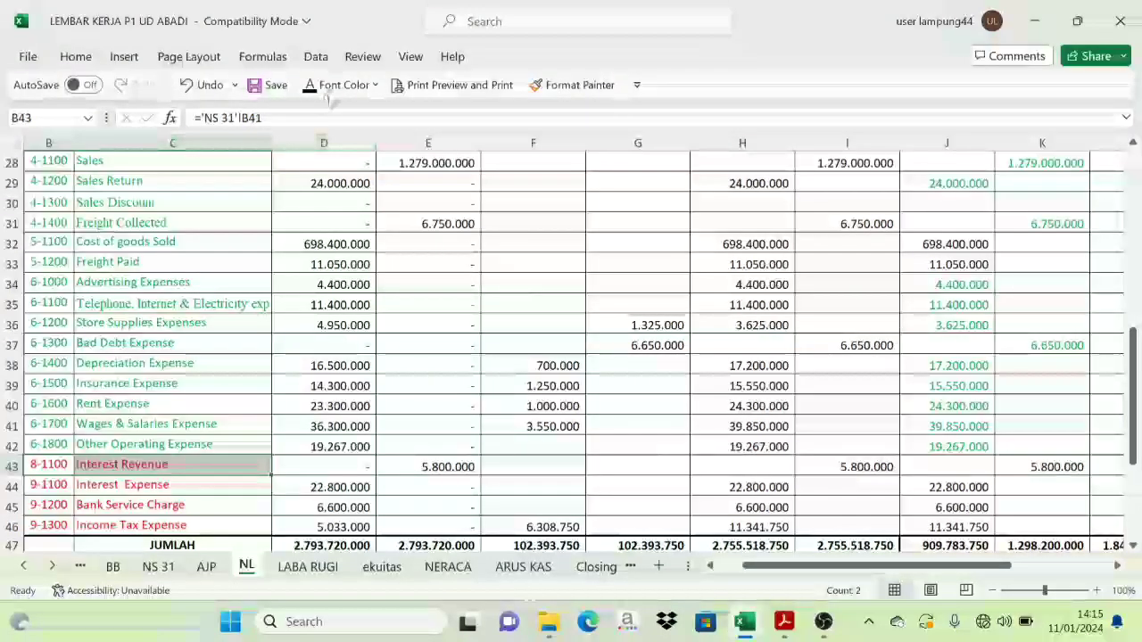
{"action": "left_click", "coordinate": [374, 85]}
{"action": "left_click", "coordinate": [377, 287]}
{"action": "left_click", "coordinate": [179, 425]}
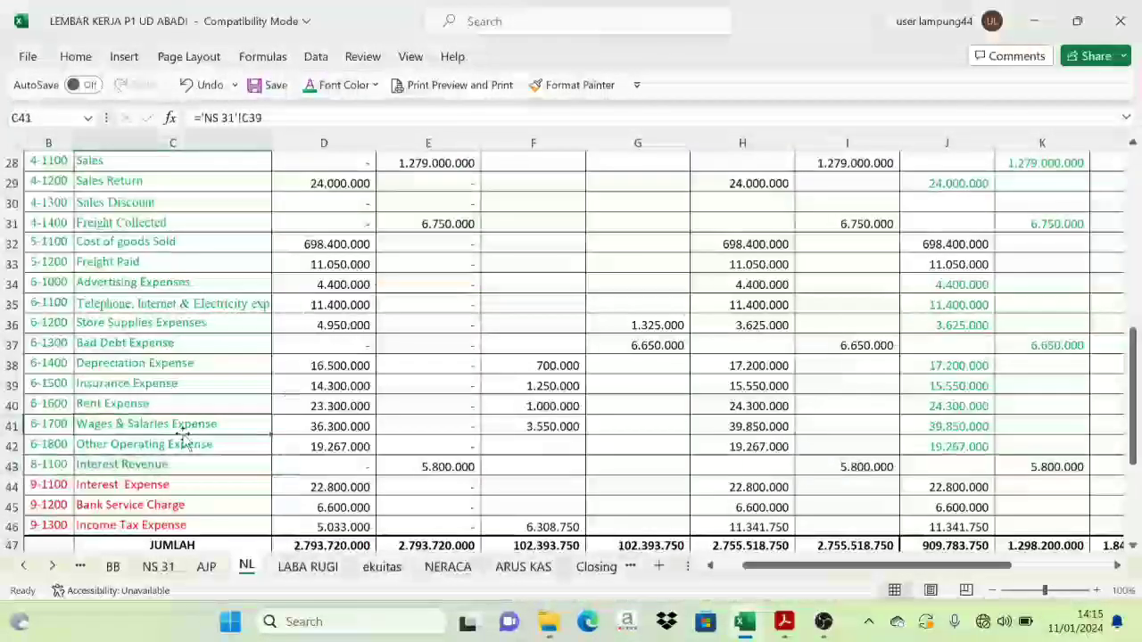
- Review the remaining expense accounts in NL and show Interest Expense and Bank Service Charge in C31:C32 of LABA RUGI in black
{"action": "scroll", "coordinate": [32, 520], "scroll_direction": "down", "scroll_amount": 1}
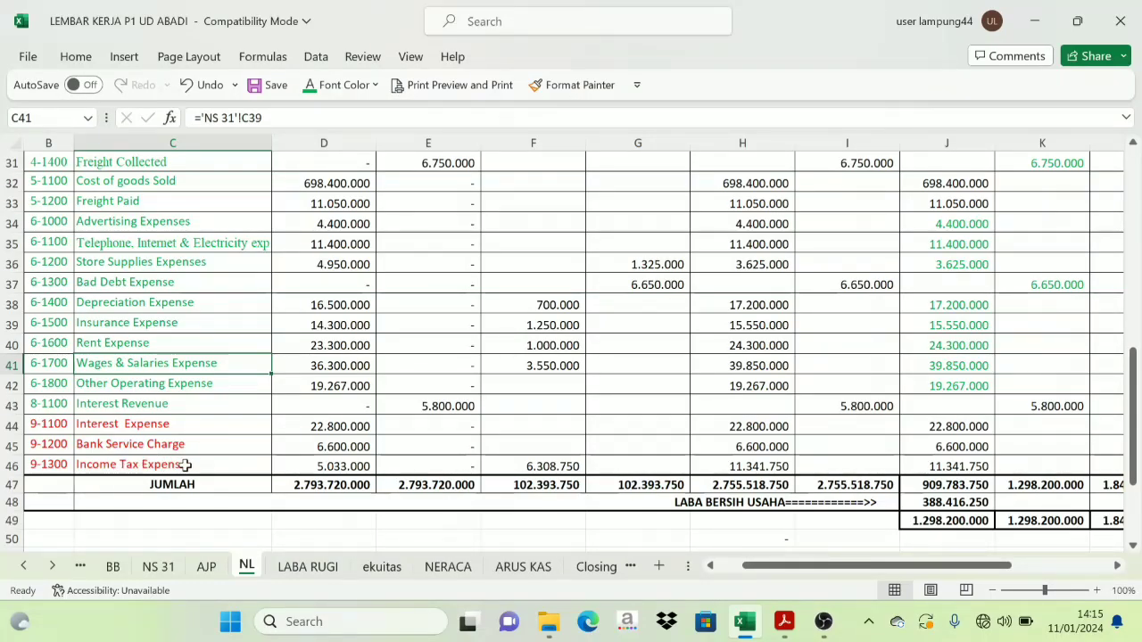
{"action": "left_click", "coordinate": [316, 572]}
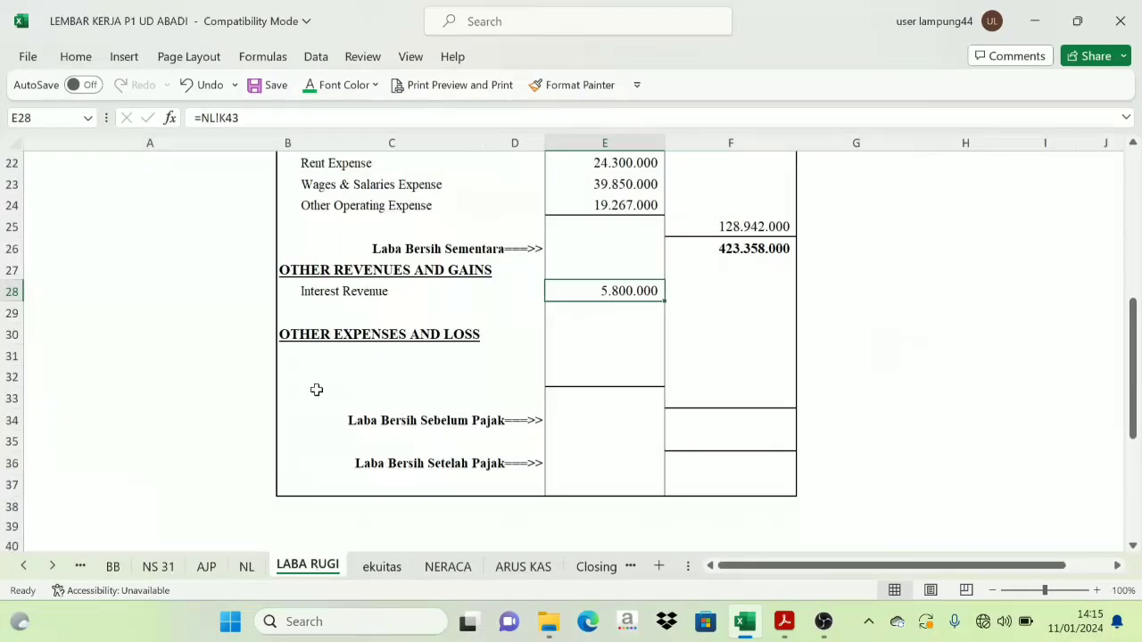
{"action": "left_click_drag", "start_coordinate": [311, 349], "coordinate": [322, 374]}
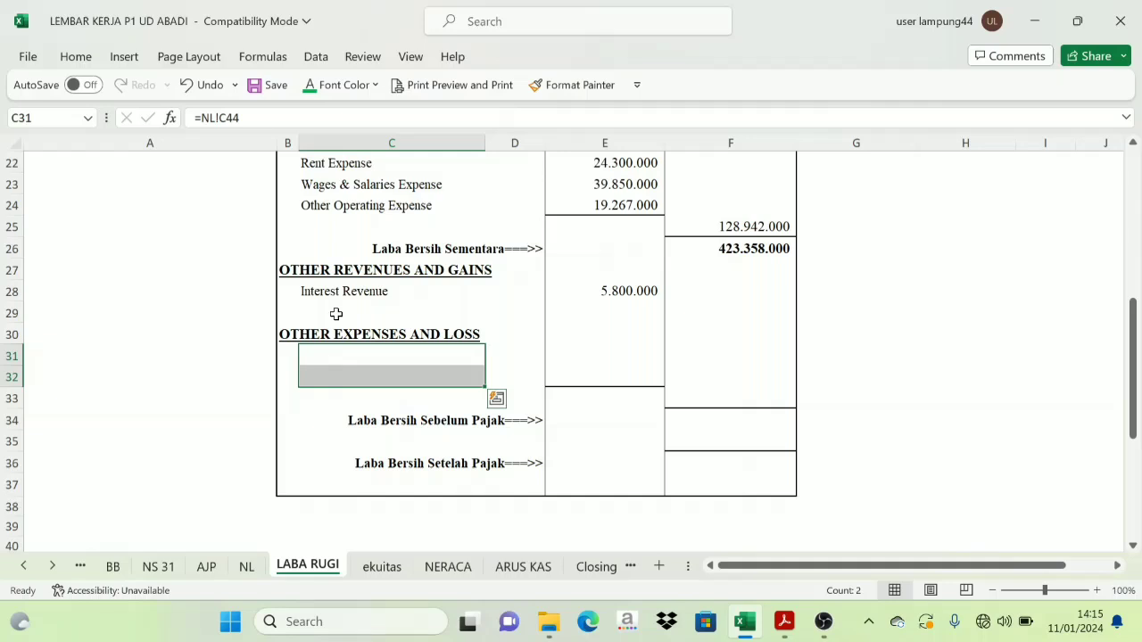
{"action": "left_click", "coordinate": [333, 85]}
{"action": "left_click", "coordinate": [335, 112]}
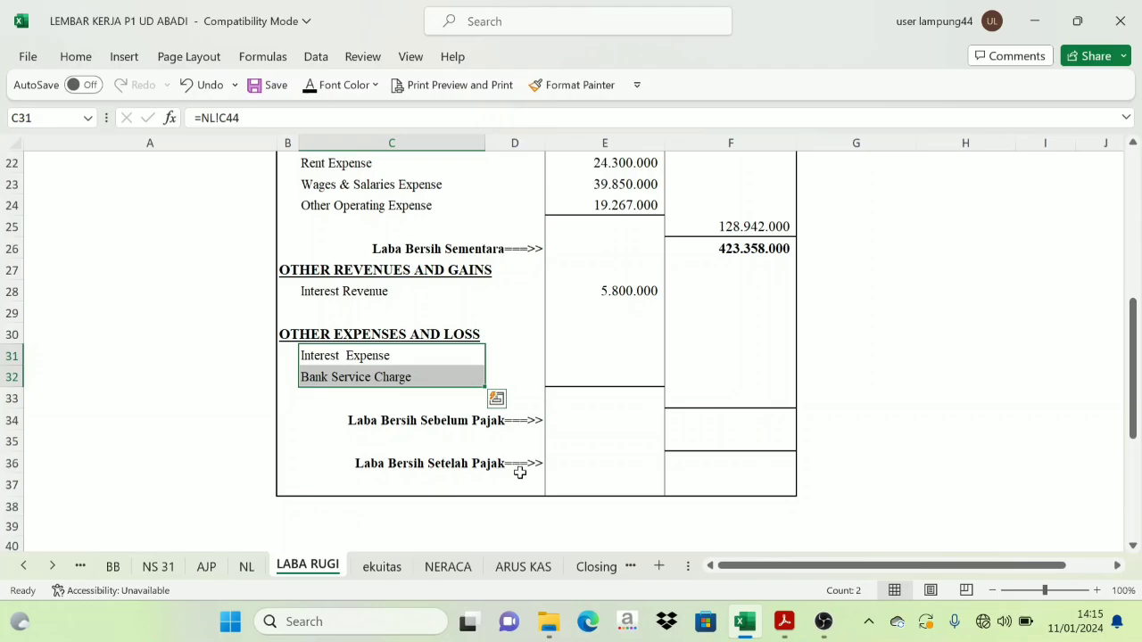
- Mark the Interest Expense and Bank Service Charge amounts in J44:J45 of the NL sheet green
{"action": "left_click", "coordinate": [246, 567]}
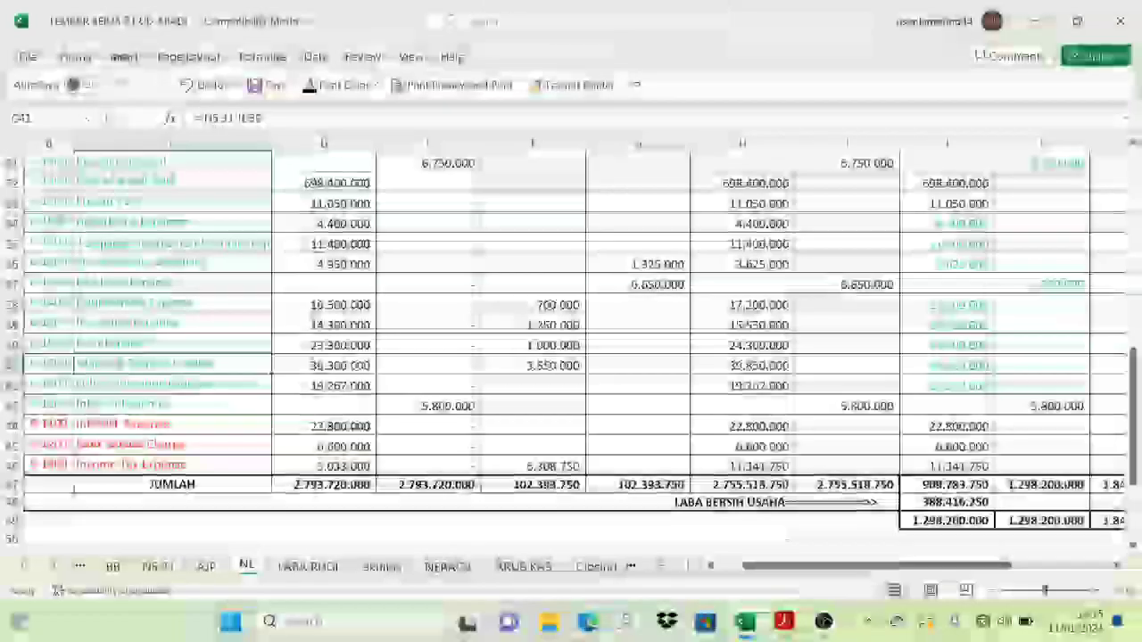
{"action": "left_click", "coordinate": [307, 566]}
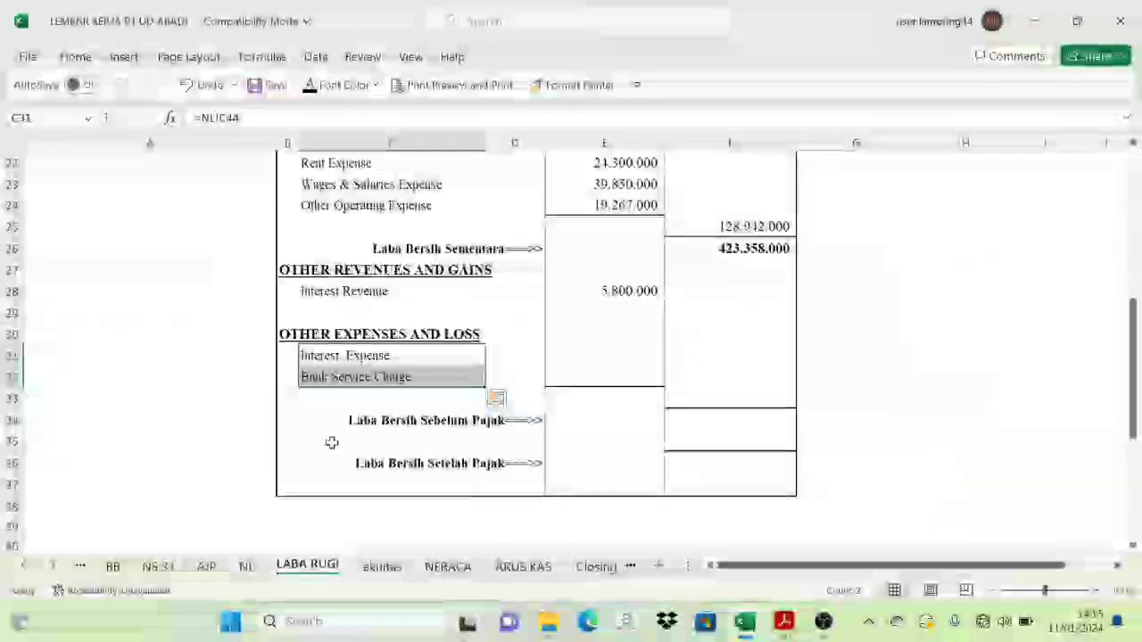
{"action": "left_click_drag", "start_coordinate": [598, 353], "coordinate": [603, 370]}
{"action": "key", "text": "ctrl+v"}
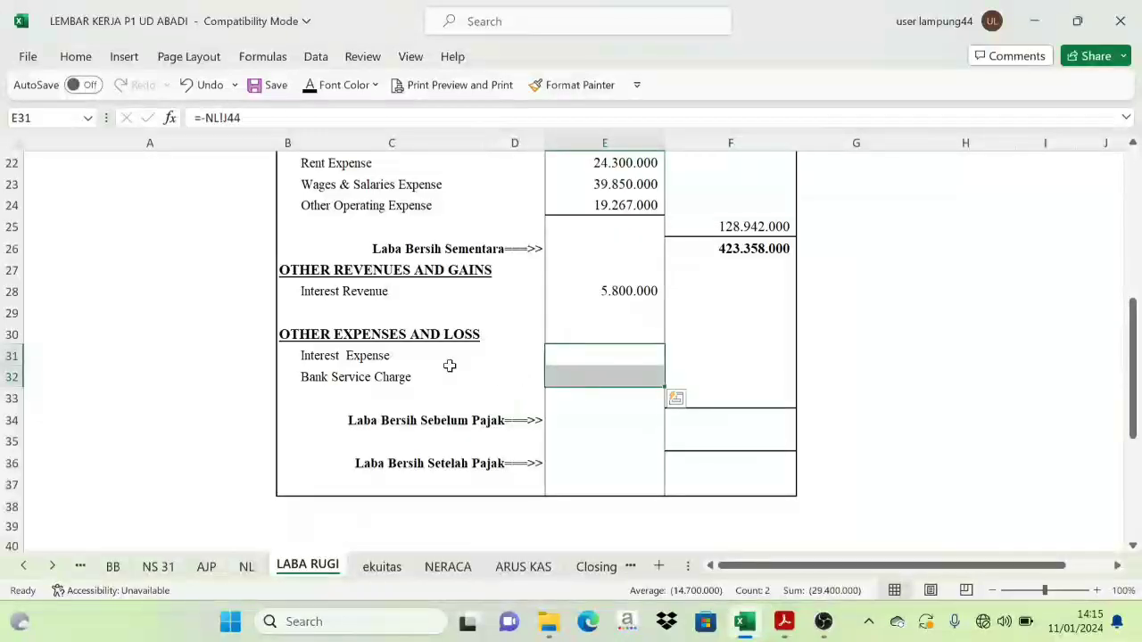
{"action": "left_click", "coordinate": [246, 568]}
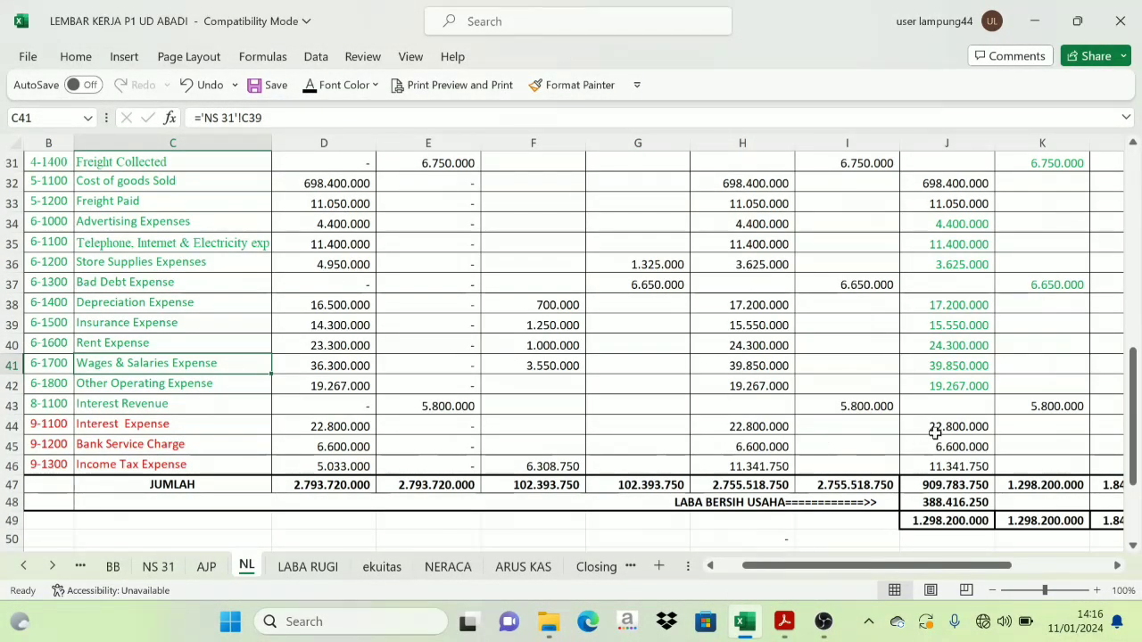
{"action": "left_click_drag", "start_coordinate": [937, 428], "coordinate": [941, 446]}
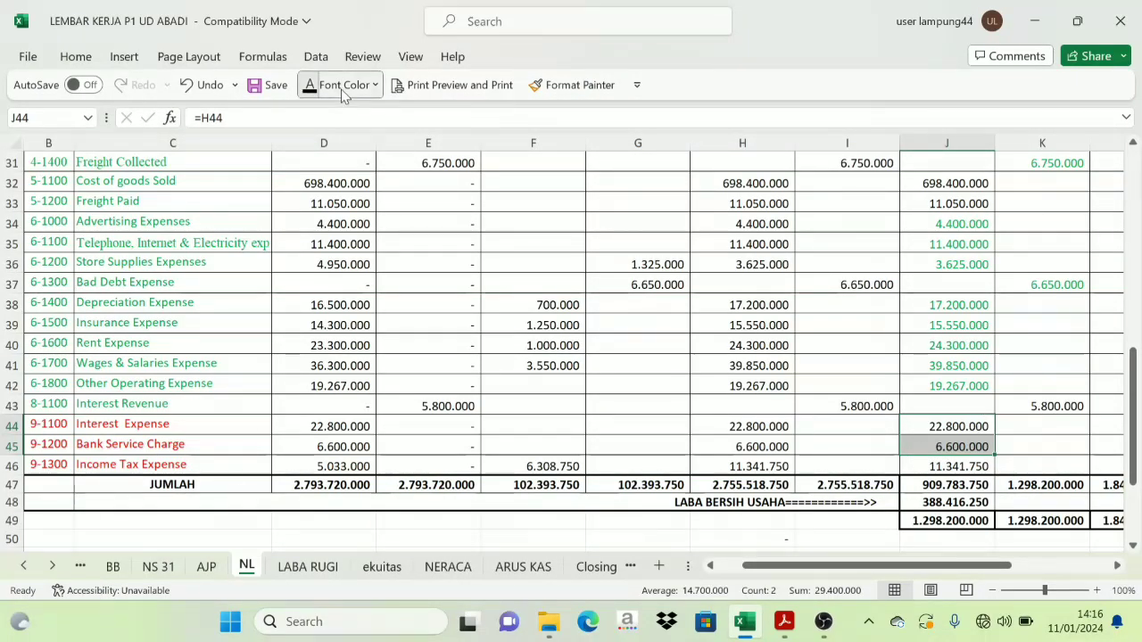
{"action": "left_click", "coordinate": [373, 84]}
{"action": "left_click", "coordinate": [383, 283]}
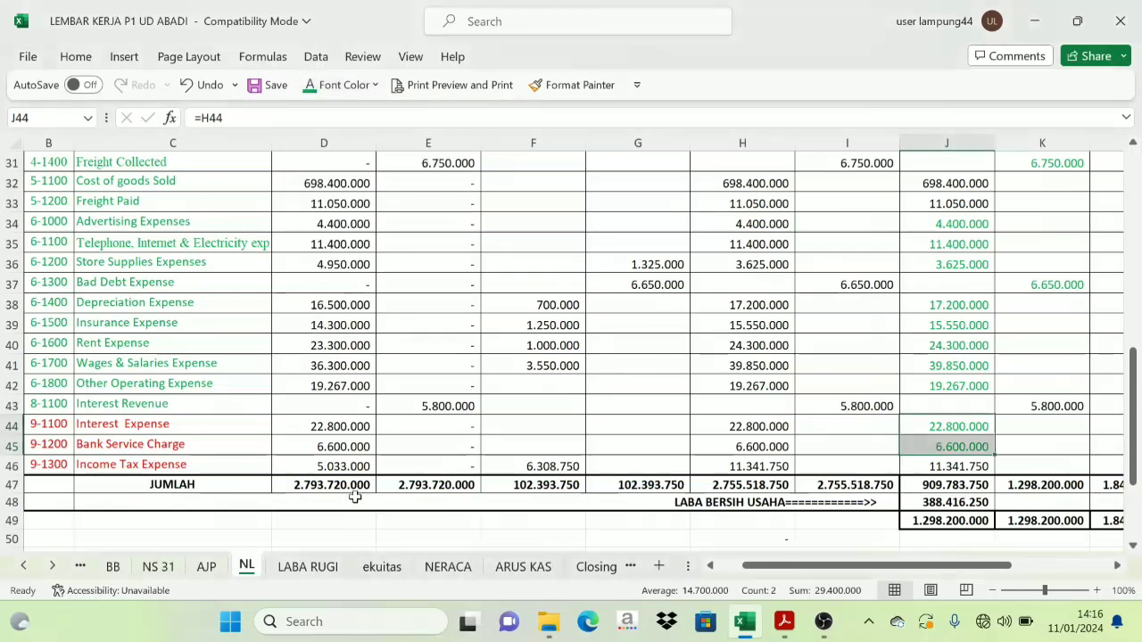
- Show the negative Interest Expense and Bank Service Charge amounts in E31:E32 of LABA RUGI in black
{"action": "left_click", "coordinate": [323, 571]}
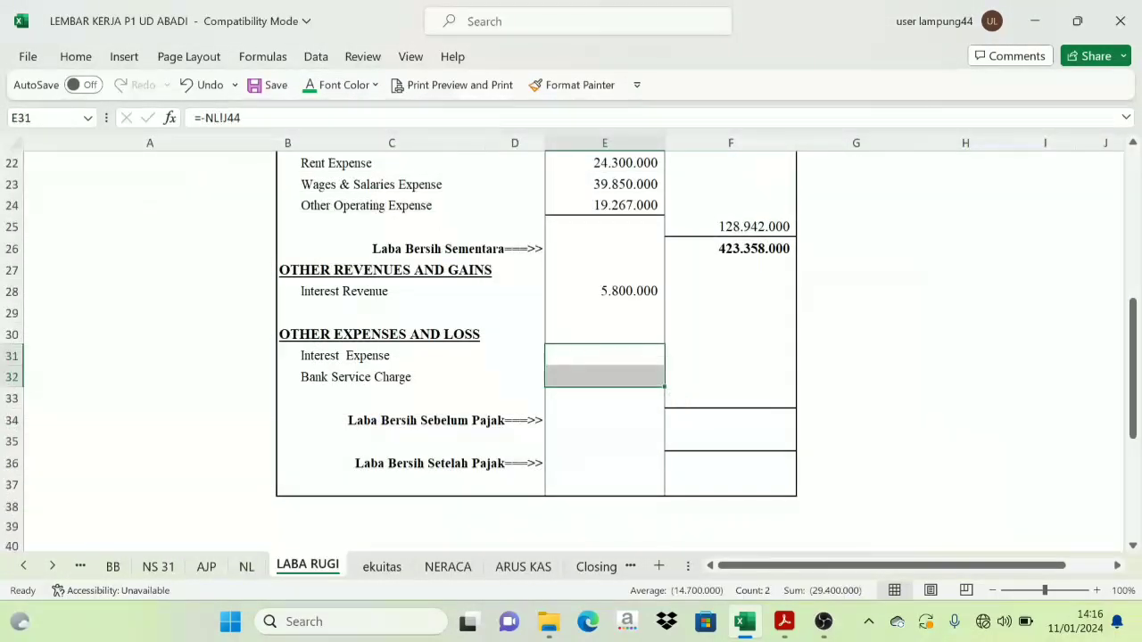
{"action": "left_click", "coordinate": [374, 85]}
{"action": "left_click", "coordinate": [339, 113]}
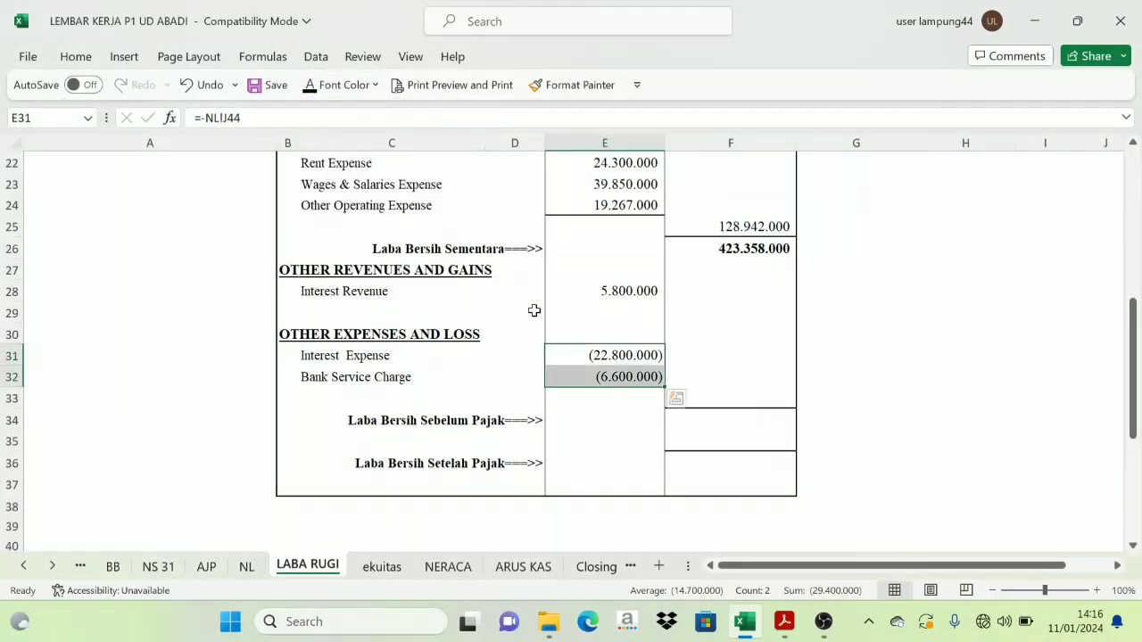
- Check the other revenue and expense amounts, and show their net total in F33, the sum of E28:E32, in black
{"action": "left_click", "coordinate": [759, 337]}
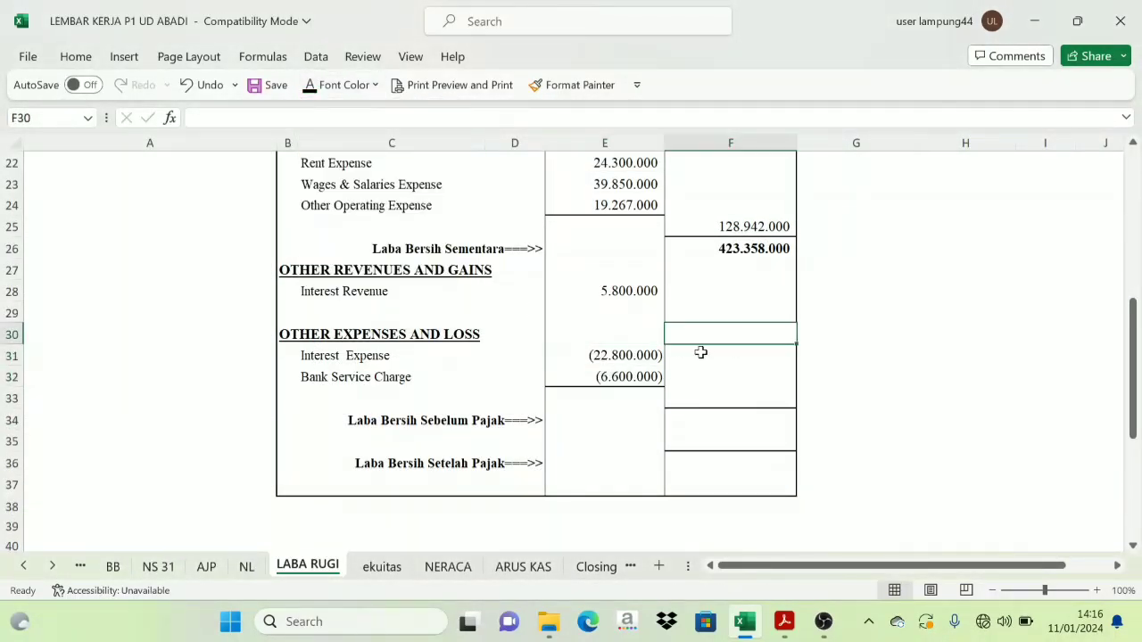
{"action": "left_click", "coordinate": [629, 300]}
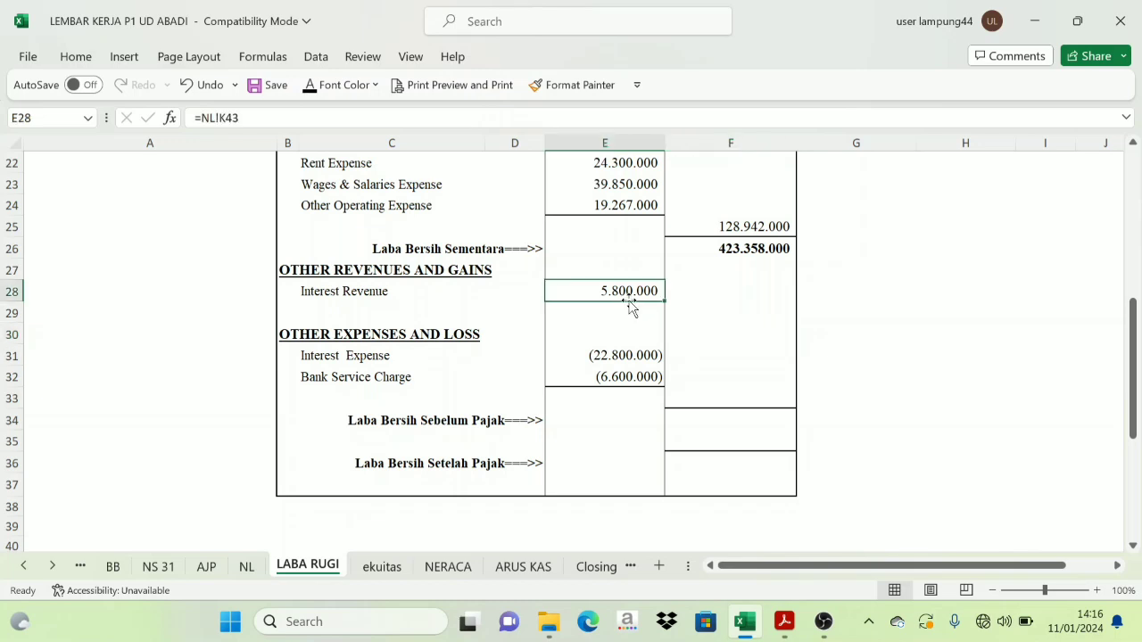
{"action": "left_click", "coordinate": [626, 359]}
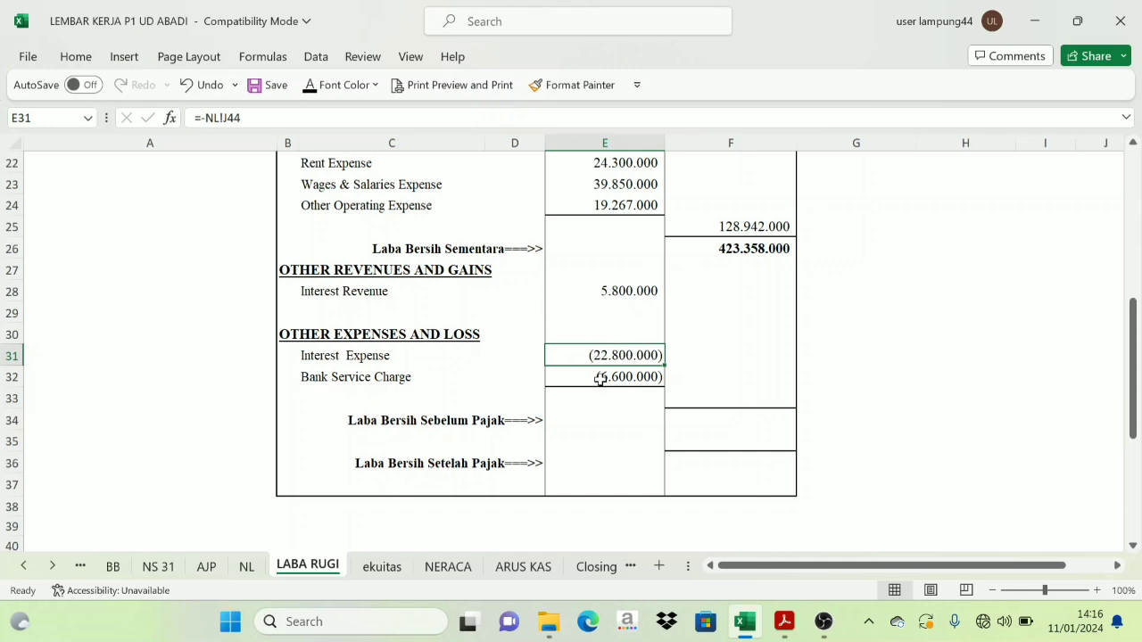
{"action": "left_click", "coordinate": [738, 396]}
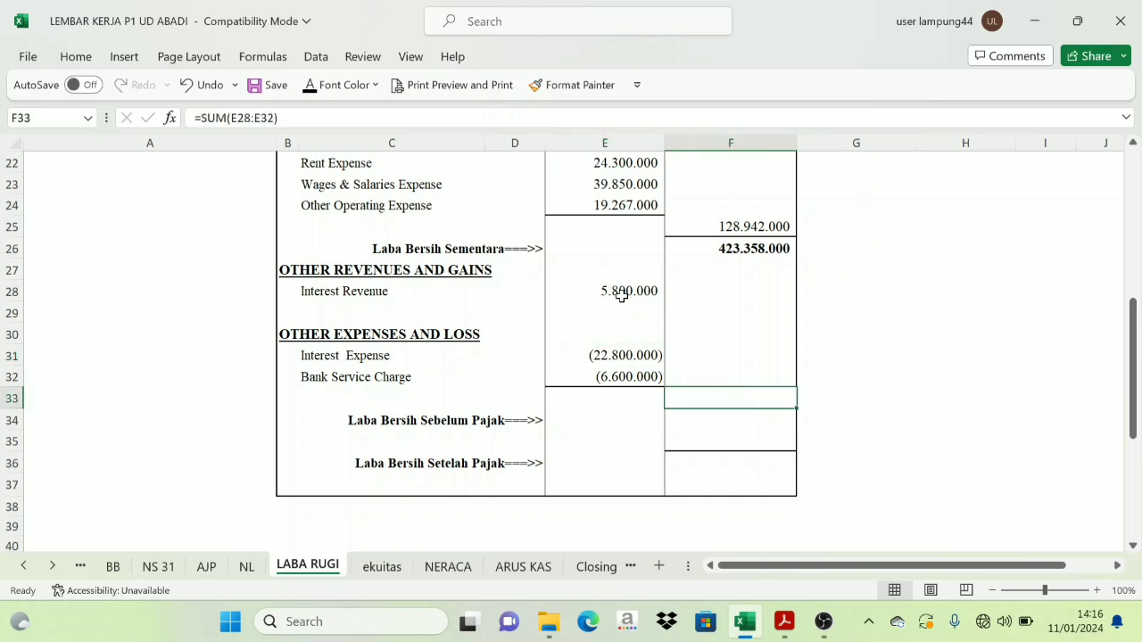
{"action": "left_click_drag", "start_coordinate": [621, 295], "coordinate": [638, 370]}
{"action": "left_click", "coordinate": [741, 402]}
{"action": "left_click", "coordinate": [309, 83]}
- Compare Interest Revenue in E28 with the expenses in E31:E32 and examine the net total formula in F33
{"action": "left_click", "coordinate": [626, 291]}
{"action": "left_click_drag", "start_coordinate": [620, 356], "coordinate": [619, 380]}
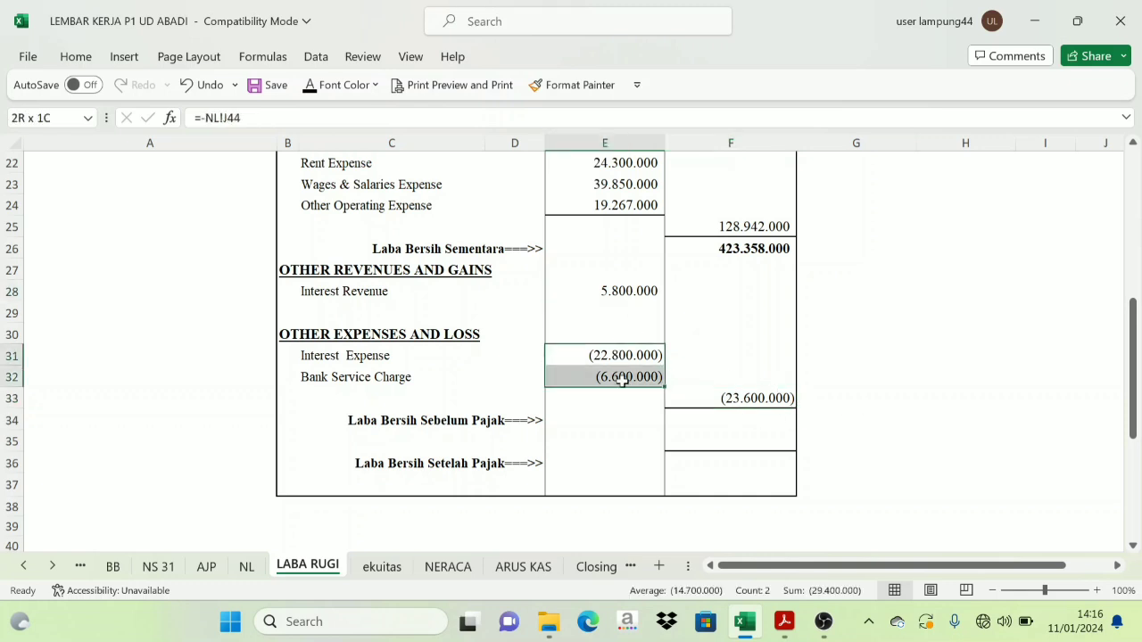
{"action": "left_click", "coordinate": [616, 295]}
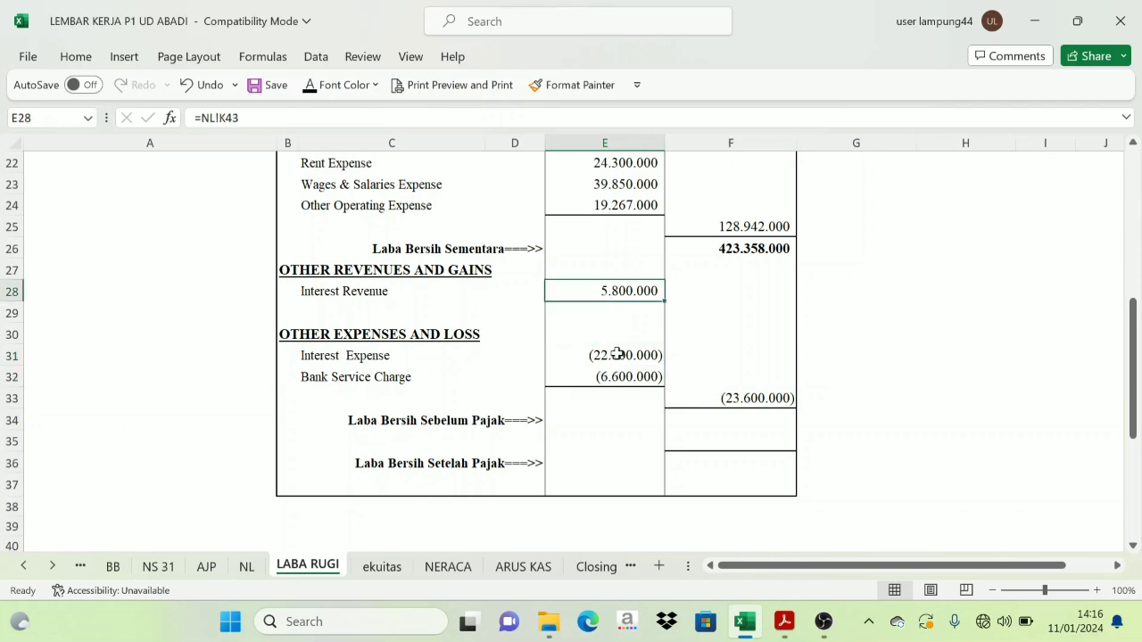
{"action": "left_click_drag", "start_coordinate": [617, 354], "coordinate": [619, 378]}
{"action": "left_click", "coordinate": [752, 398]}
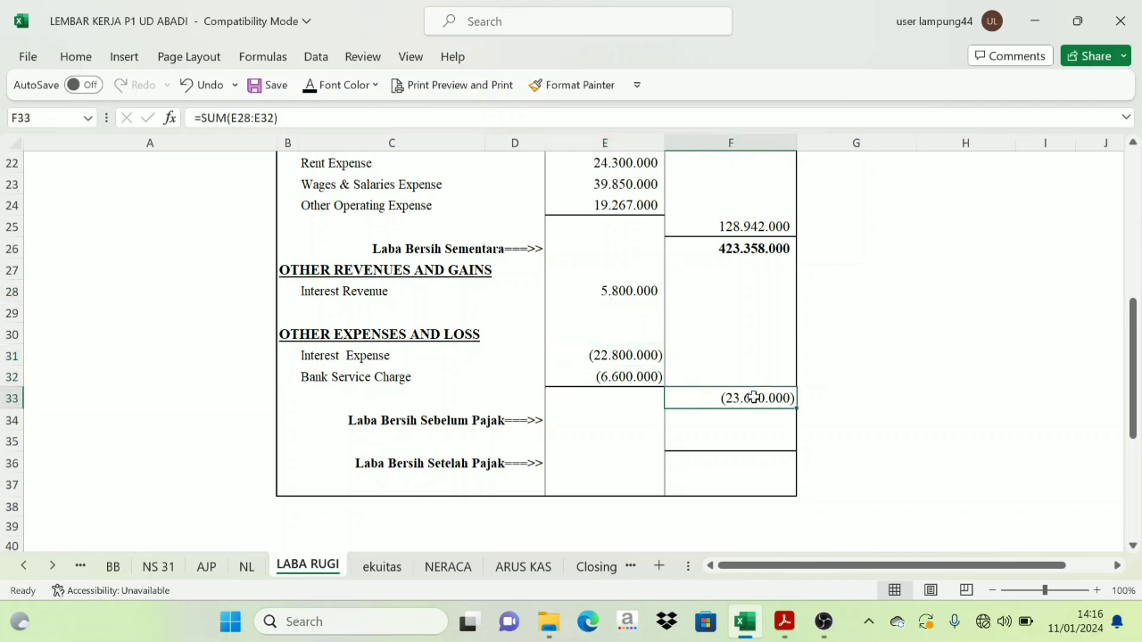
{"action": "left_click", "coordinate": [929, 371]}
- Check F26 and F33, and show the Laba Bersih Sebelum Pajak in F34, calculated as SUM(F26:F33), in black
{"action": "left_click", "coordinate": [761, 403]}
{"action": "left_click", "coordinate": [770, 249]}
{"action": "left_click", "coordinate": [875, 275]}
{"action": "left_click", "coordinate": [759, 393]}
{"action": "left_click", "coordinate": [883, 379]}
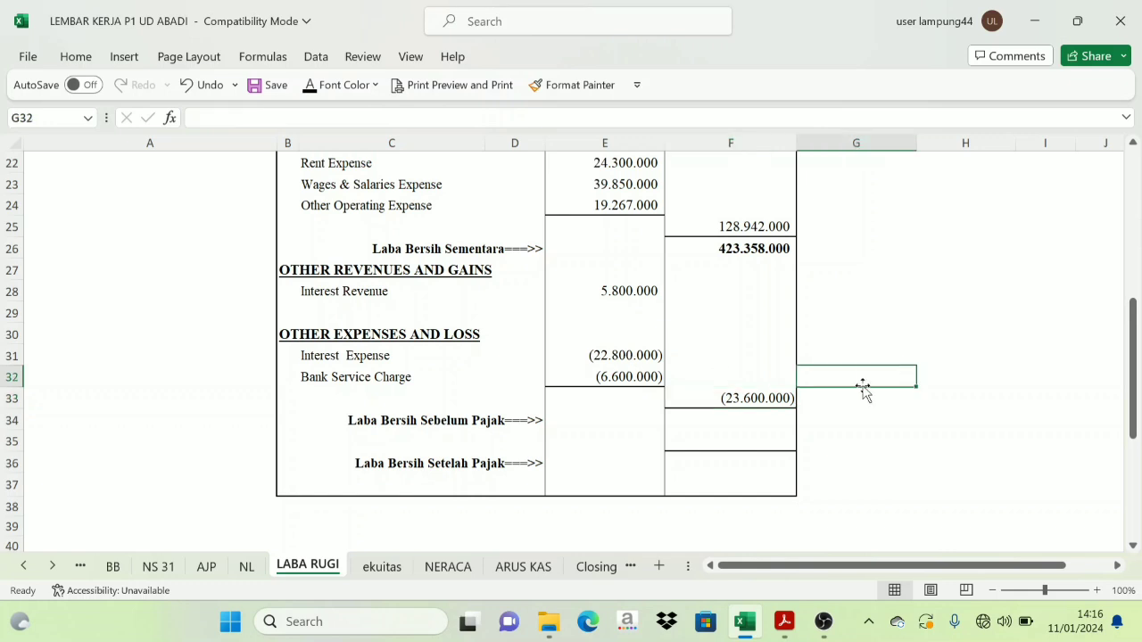
{"action": "left_click", "coordinate": [734, 422]}
{"action": "left_click", "coordinate": [311, 96]}
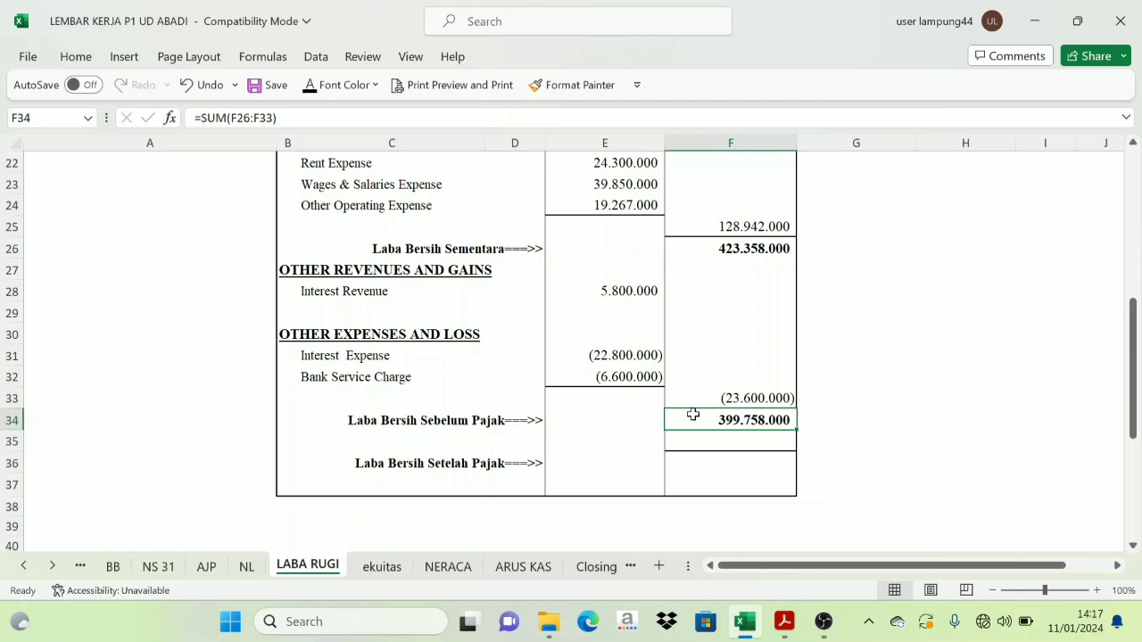
{"action": "left_click", "coordinate": [836, 413]}
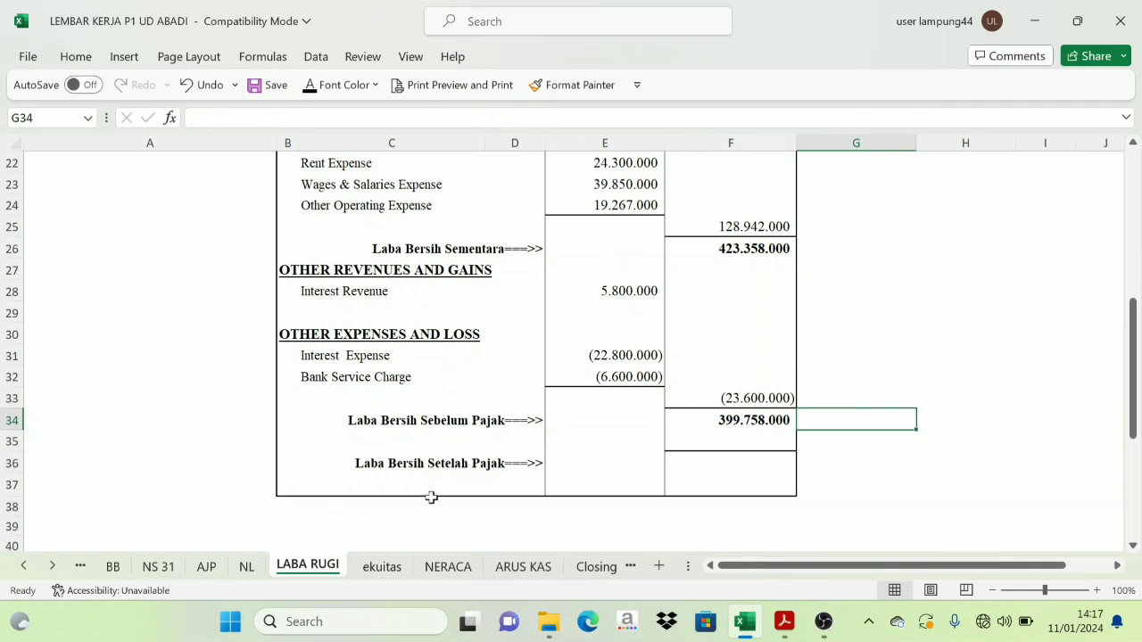
- Check the Income Tax Expense account in row 46 of NL and show its name in C35 of LABA RUGI in black
{"action": "left_click", "coordinate": [246, 567]}
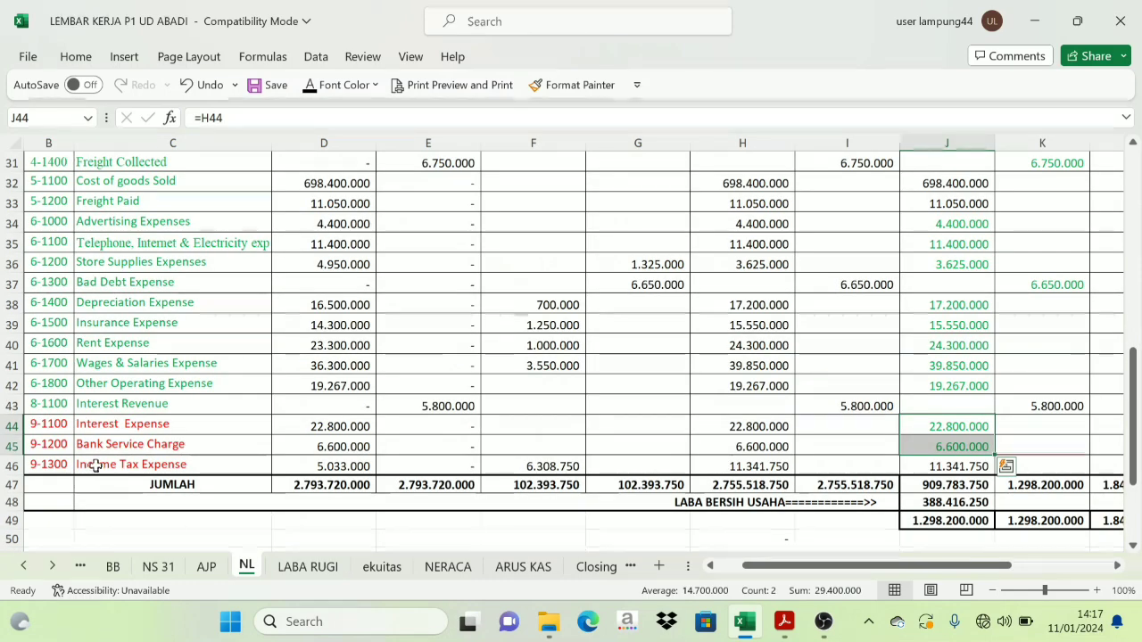
{"action": "left_click", "coordinate": [94, 465]}
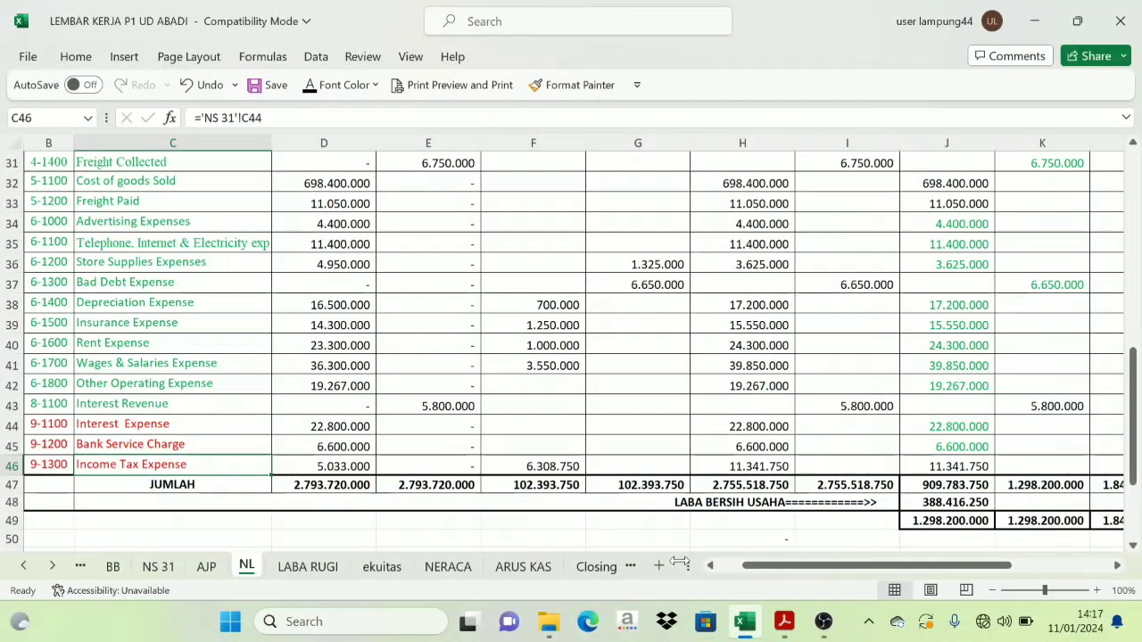
{"action": "left_click", "coordinate": [308, 566]}
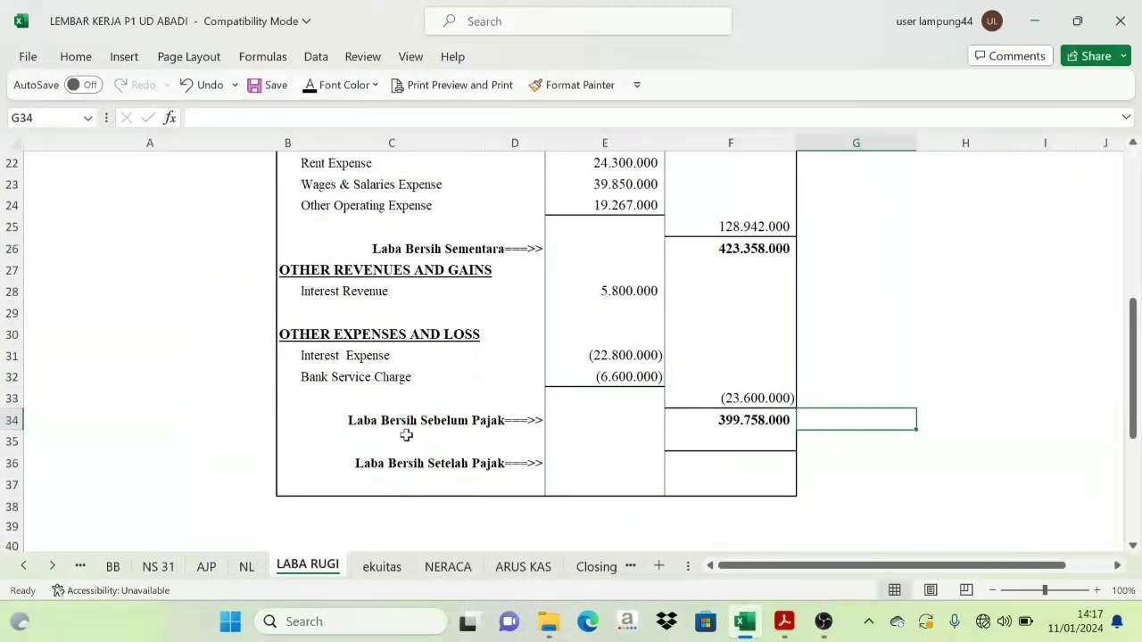
{"action": "left_click", "coordinate": [406, 434]}
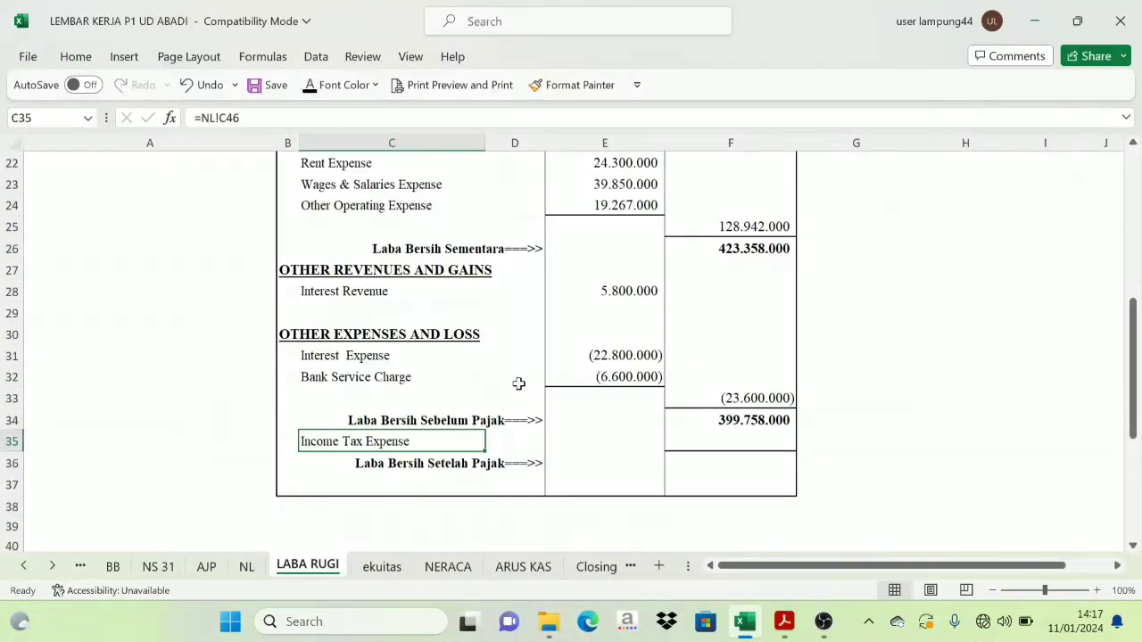
- Check the Income Tax Expense amount in J46 of NL and show it in F35 of LABA RUGI in black
{"action": "left_click", "coordinate": [748, 443]}
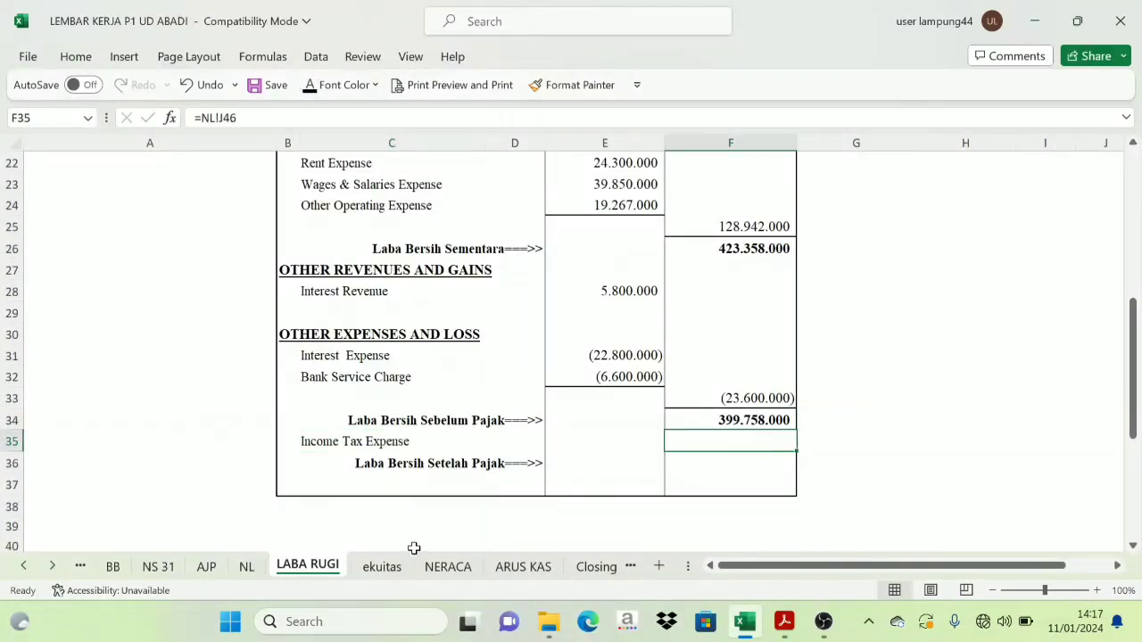
{"action": "left_click", "coordinate": [246, 566]}
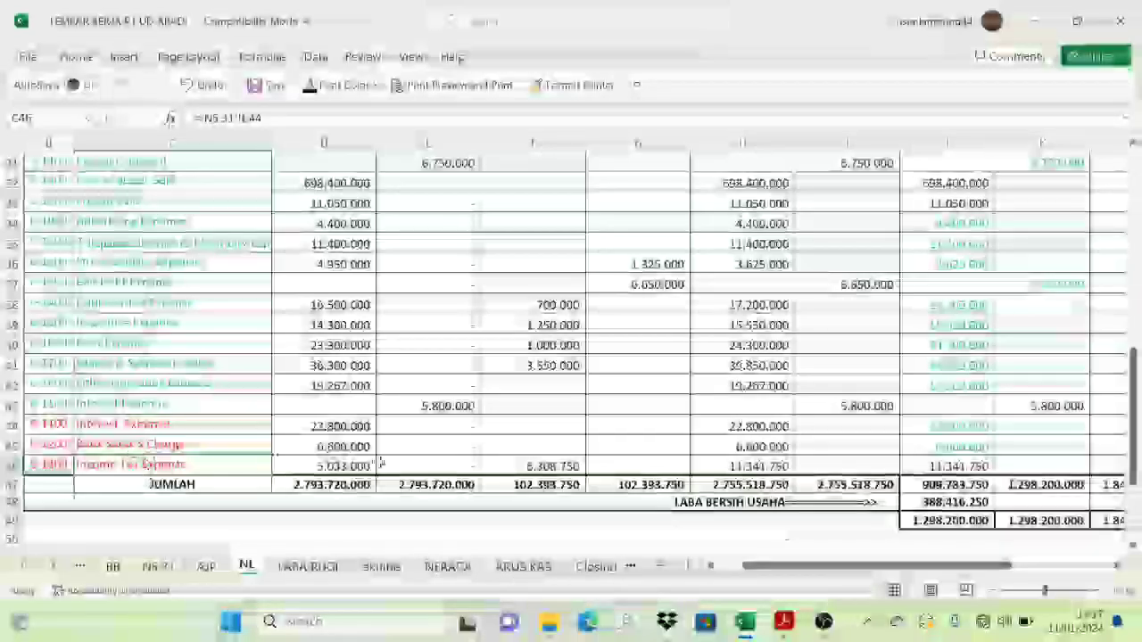
{"action": "left_click", "coordinate": [946, 466]}
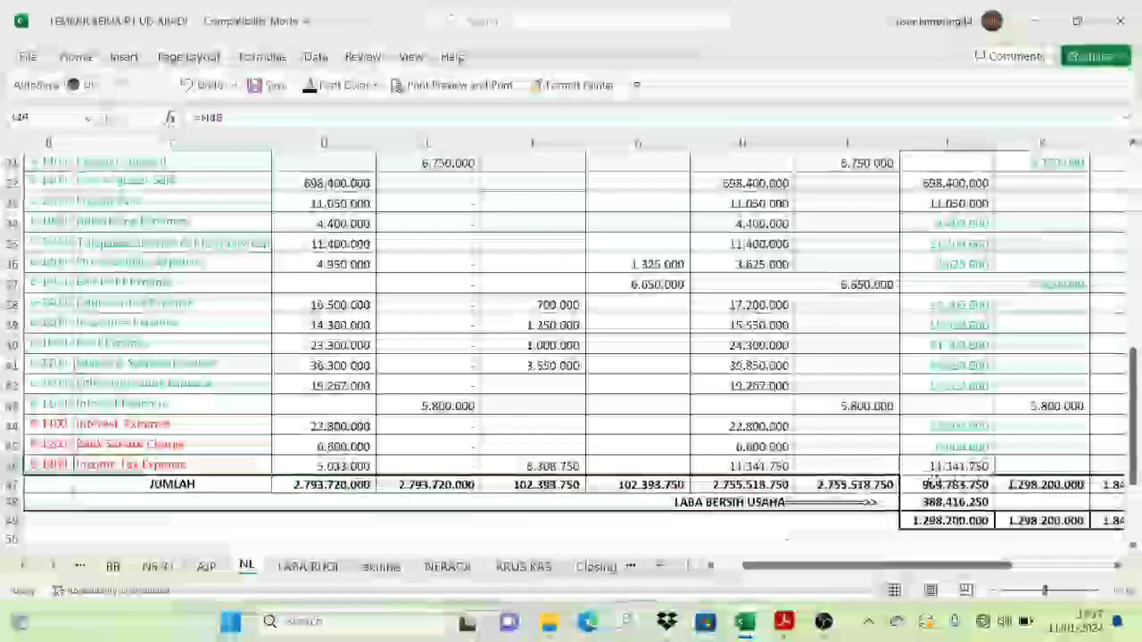
{"action": "left_click", "coordinate": [294, 567]}
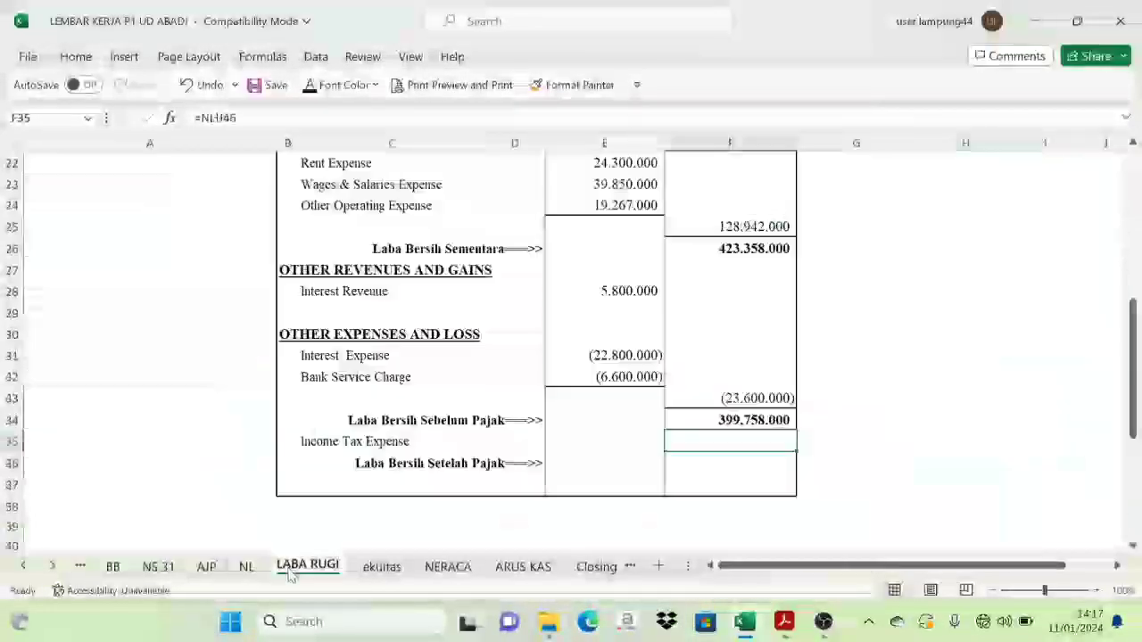
{"action": "key", "text": "Return"}
{"action": "left_click", "coordinate": [923, 349]}
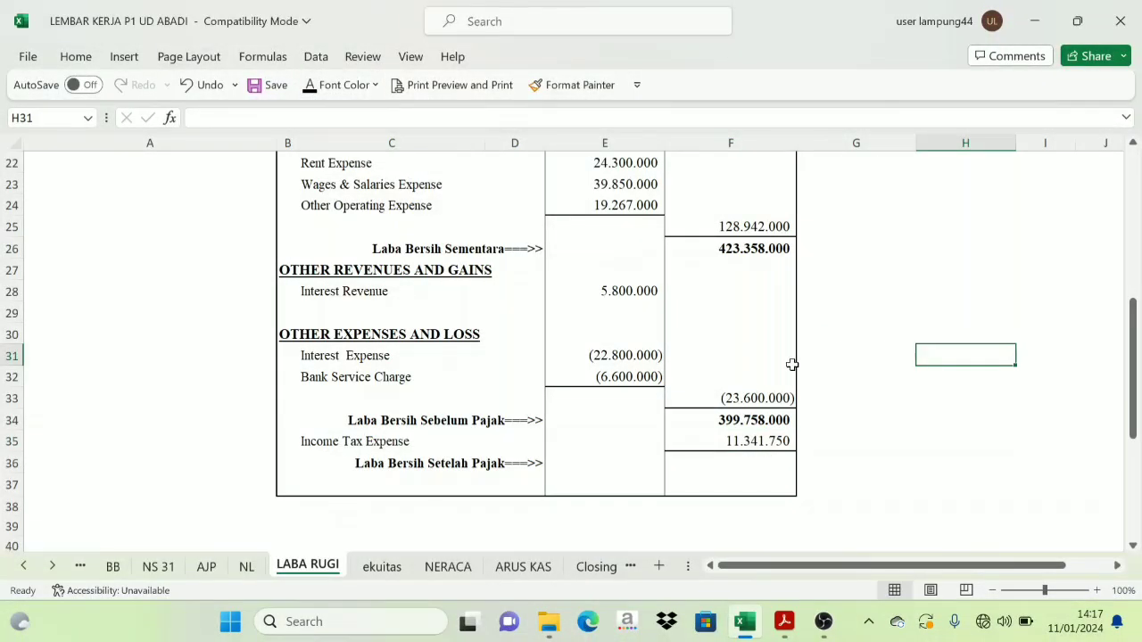
- Check F34 and F35, and show the Laba Bersih Setelah Pajak in F36, calculated as F34-F35, in black
{"action": "left_click", "coordinate": [757, 420]}
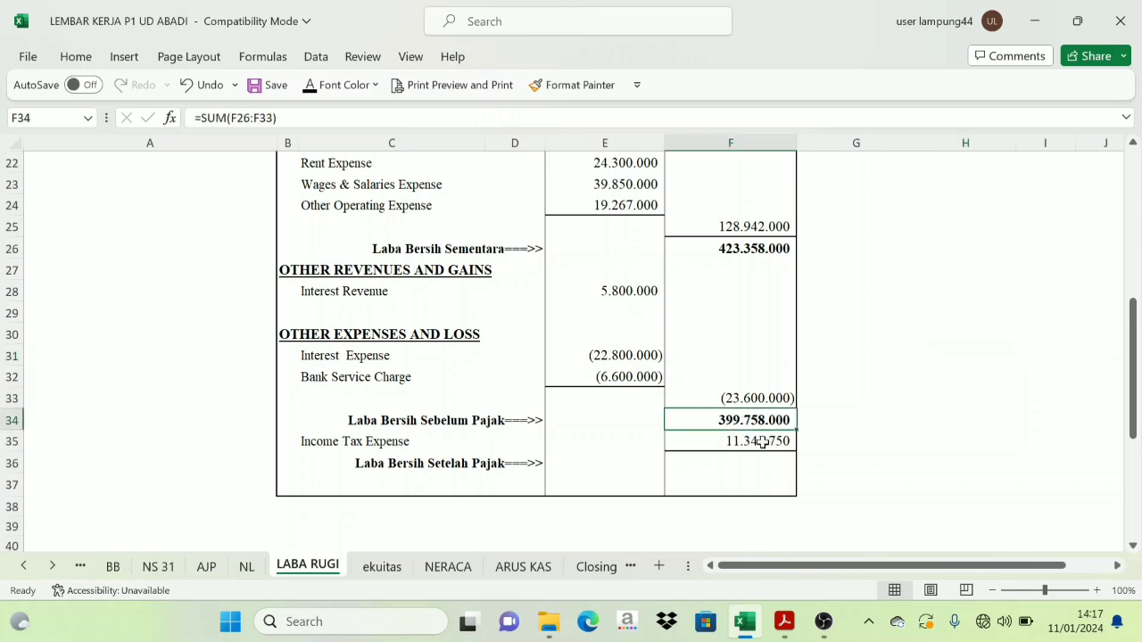
{"action": "left_click", "coordinate": [761, 442]}
{"action": "left_click", "coordinate": [719, 459]}
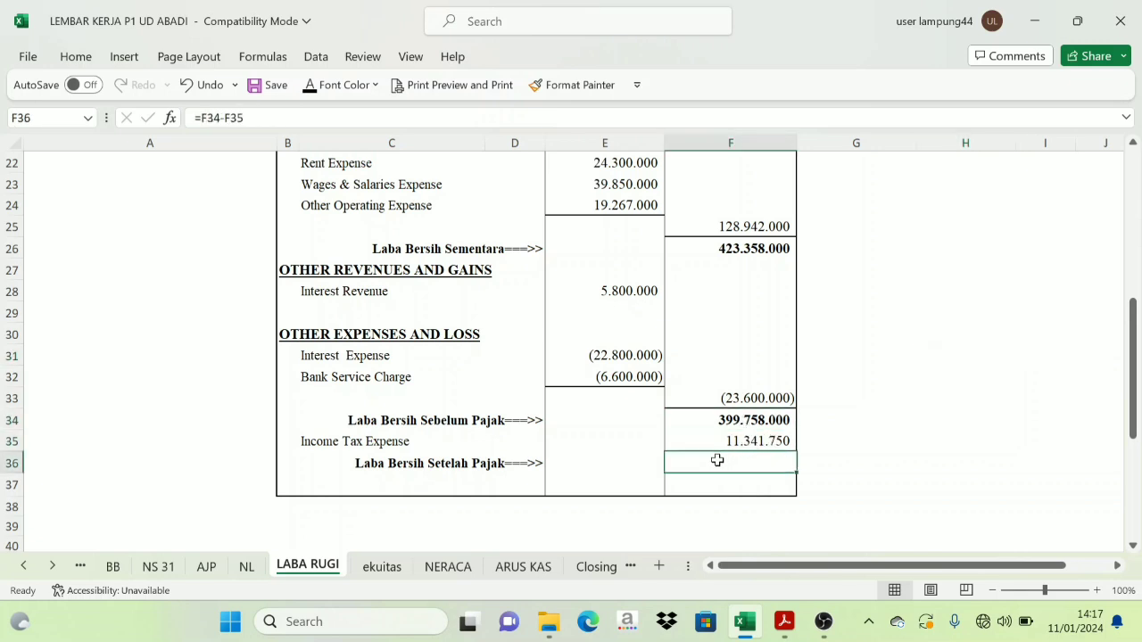
{"action": "left_click", "coordinate": [314, 87]}
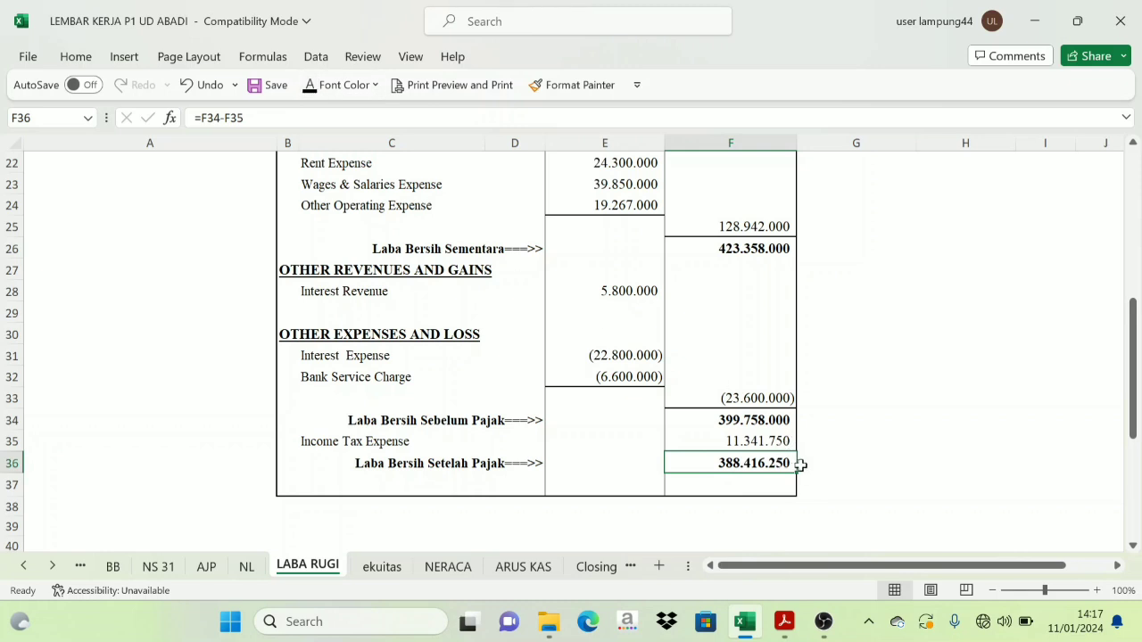
{"action": "left_click", "coordinate": [848, 448]}
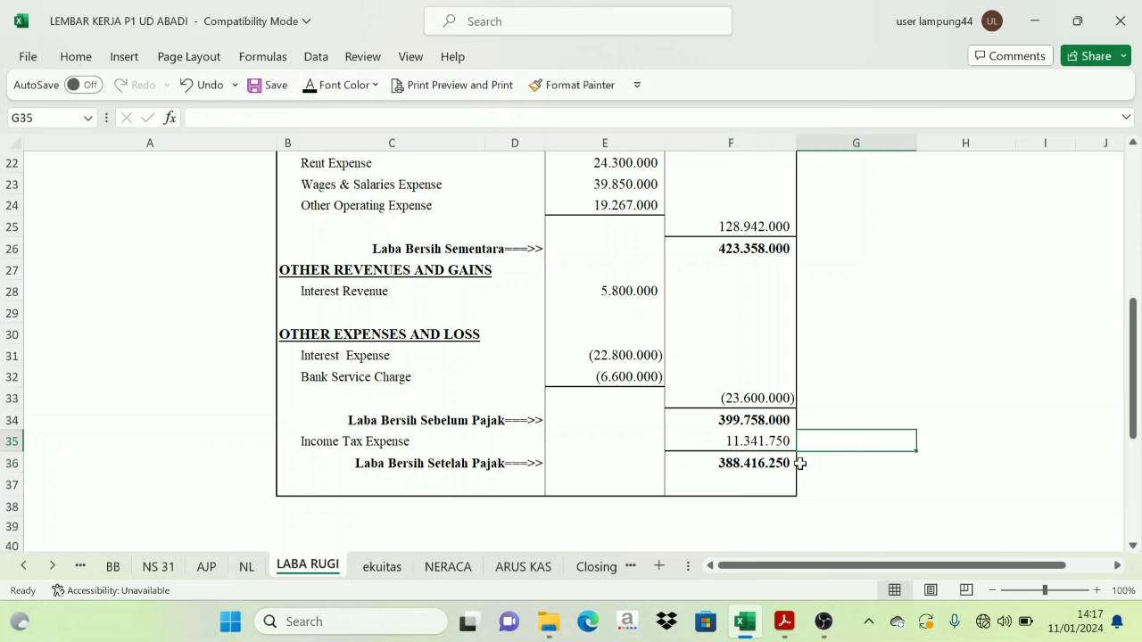
- Compare the Laba Bersih Setelah Pajak in F36 with LABA BERSIH USAHA in J48 of NL and examine the formulas in J47 and J48
{"action": "left_click", "coordinate": [744, 464]}
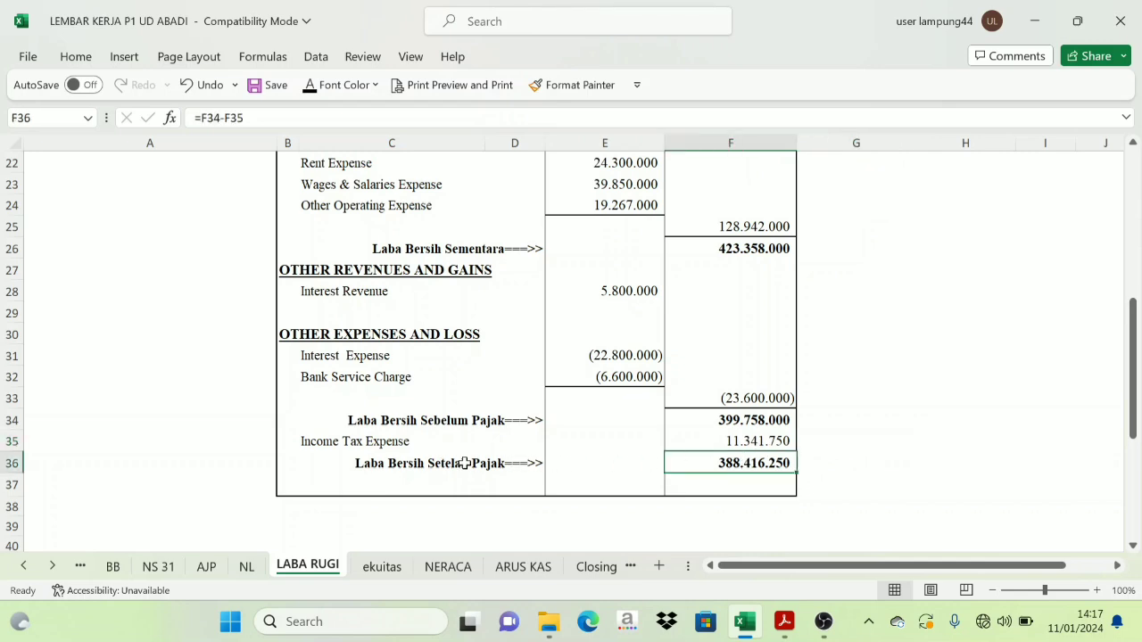
{"action": "scroll", "coordinate": [666, 457], "scroll_direction": "up", "scroll_amount": 7}
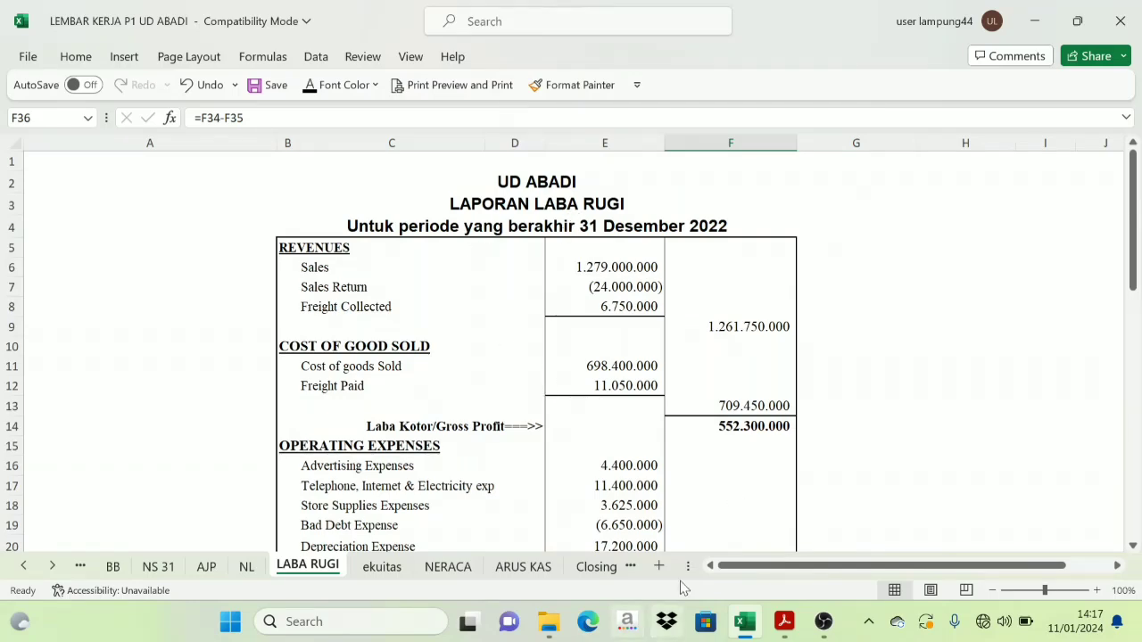
{"action": "scroll", "coordinate": [752, 461], "scroll_direction": "down", "scroll_amount": 8}
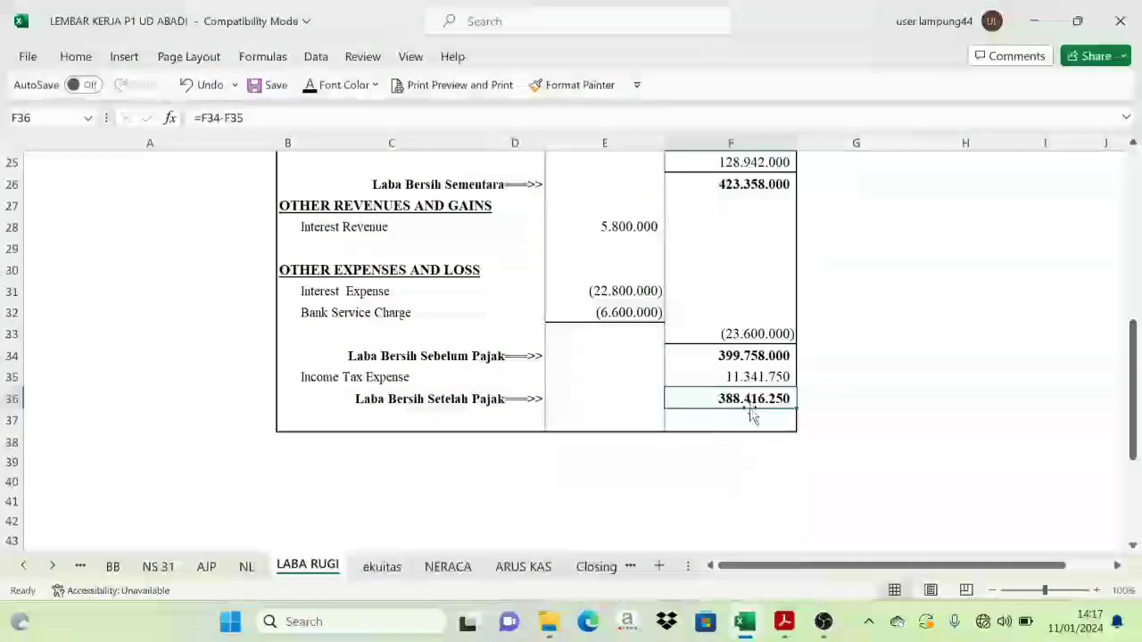
{"action": "left_click", "coordinate": [248, 572]}
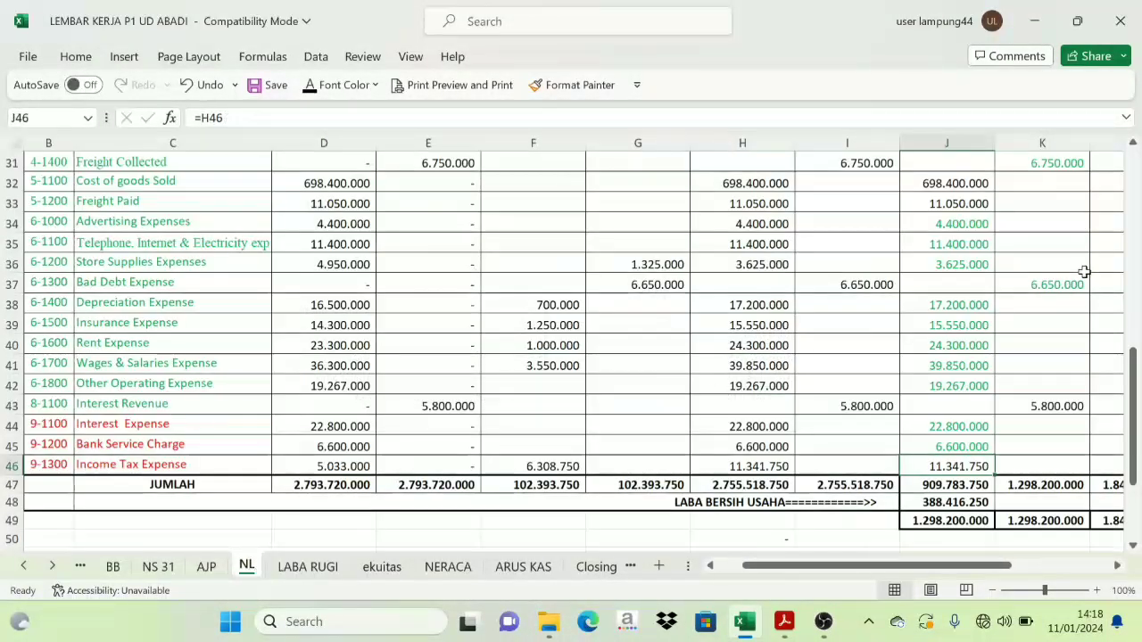
{"action": "scroll", "coordinate": [1083, 267], "scroll_direction": "up", "scroll_amount": 9}
{"action": "scroll", "coordinate": [981, 446], "scroll_direction": "down", "scroll_amount": 11}
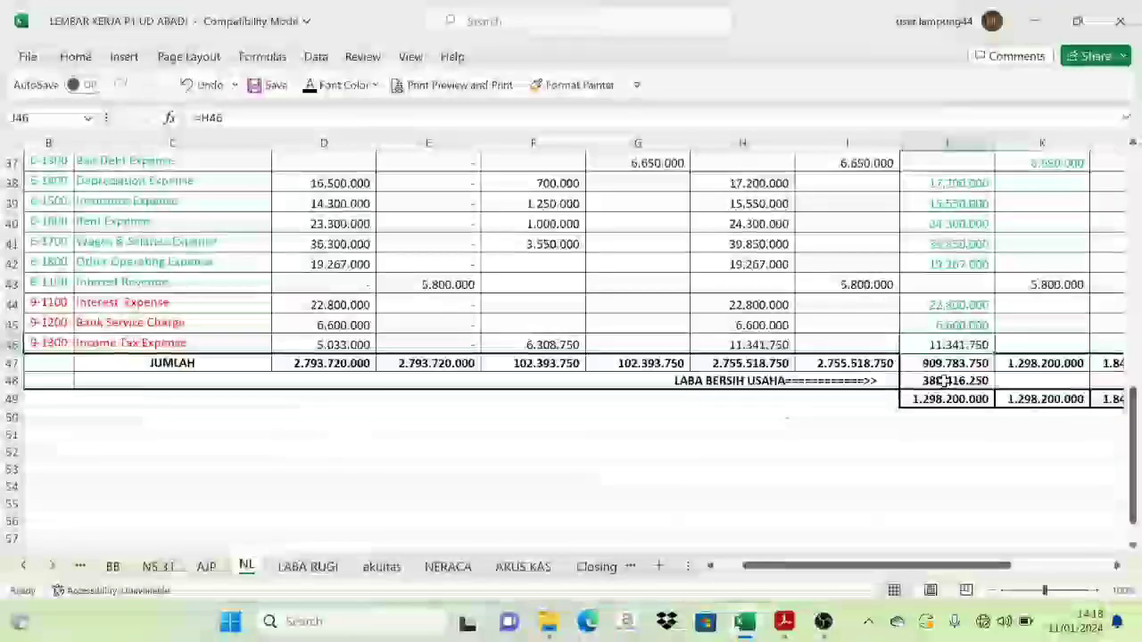
{"action": "left_click", "coordinate": [945, 381]}
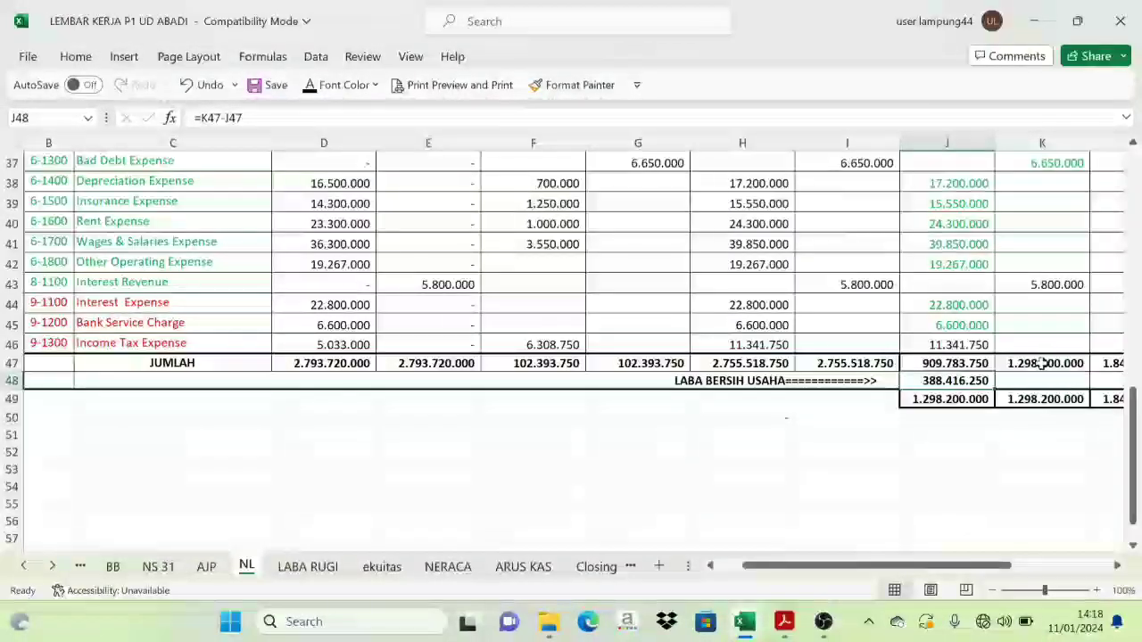
{"action": "left_click", "coordinate": [947, 363]}
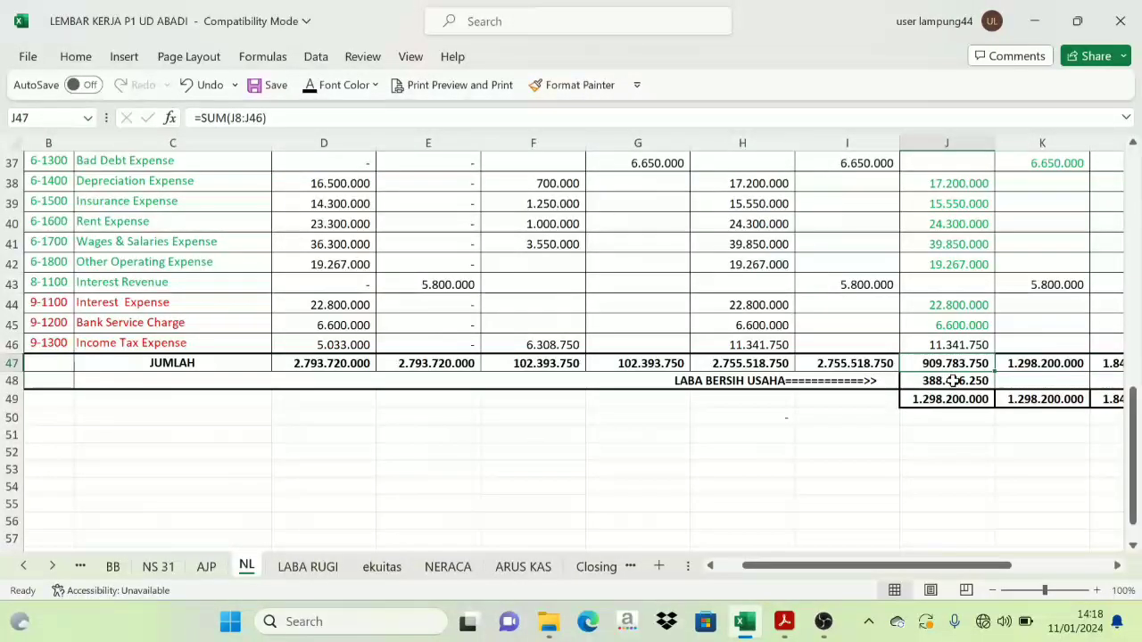
{"action": "left_click", "coordinate": [947, 380]}
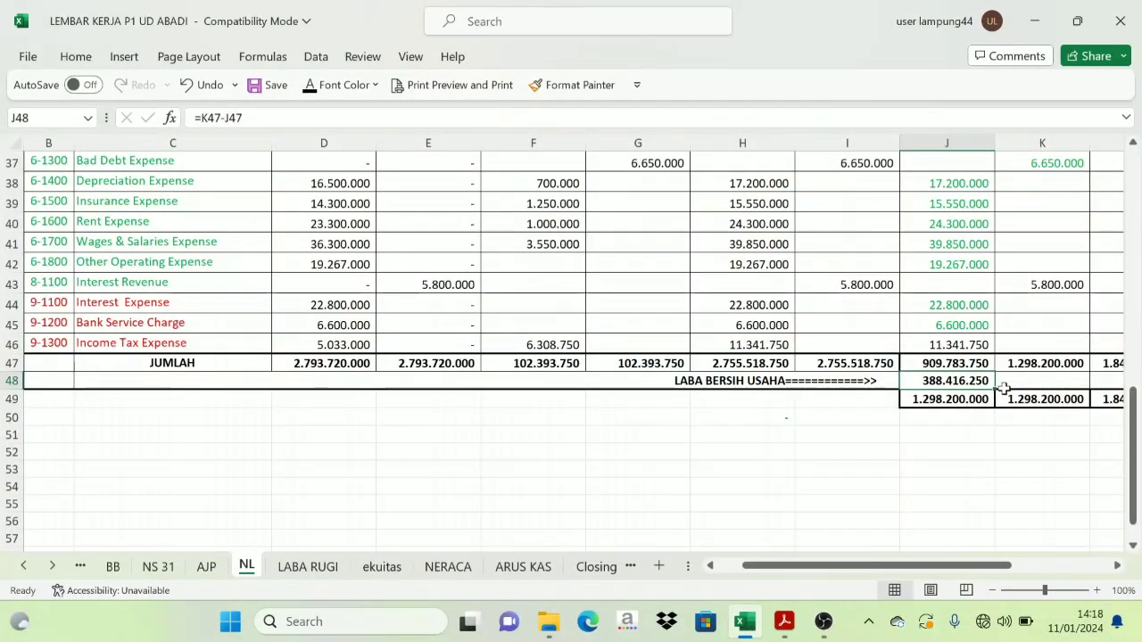
- Review the full LABA RUGI report from revenues to Laba Bersih Setelah Pajak, and glance at the empty ekuitas report
{"action": "left_click", "coordinate": [338, 567]}
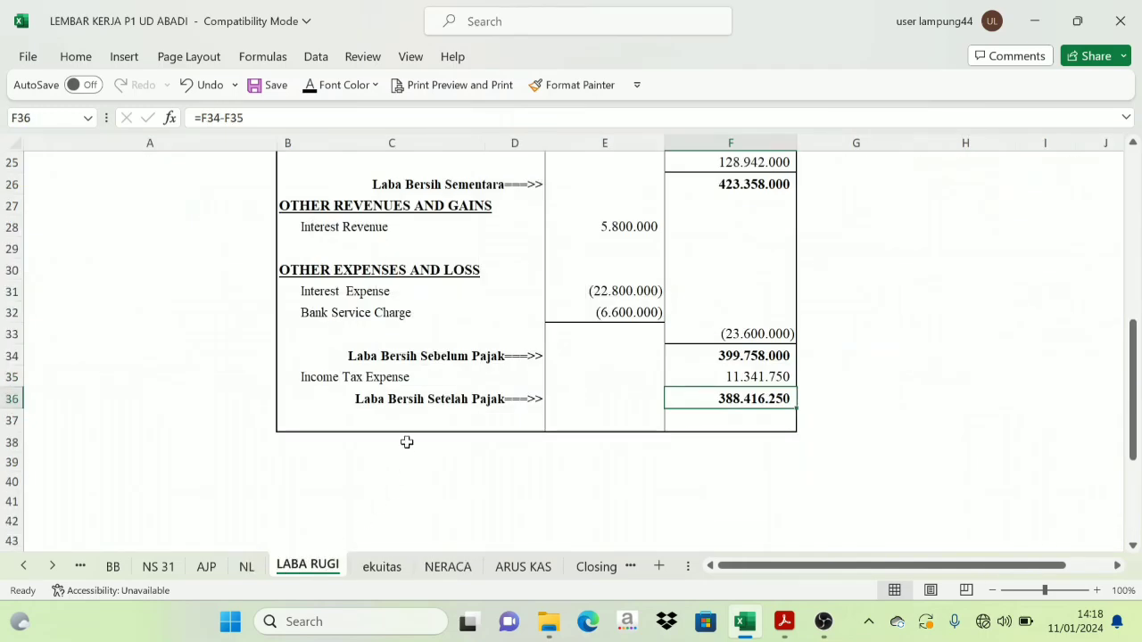
{"action": "scroll", "coordinate": [859, 410], "scroll_direction": "up", "scroll_amount": 8}
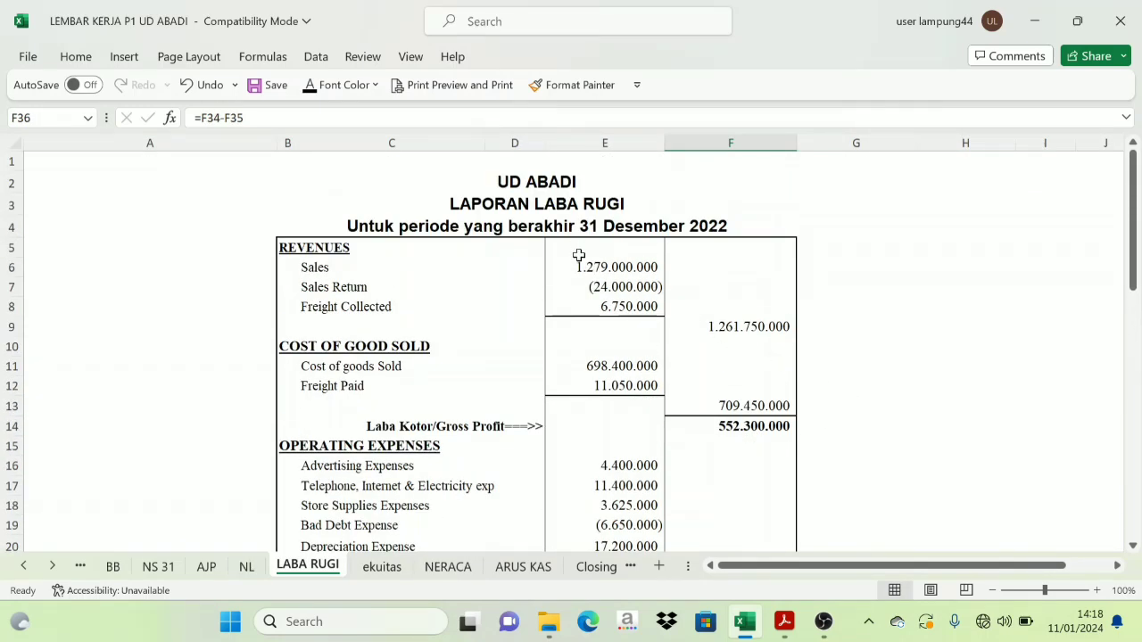
{"action": "scroll", "coordinate": [843, 509], "scroll_direction": "down", "scroll_amount": 7}
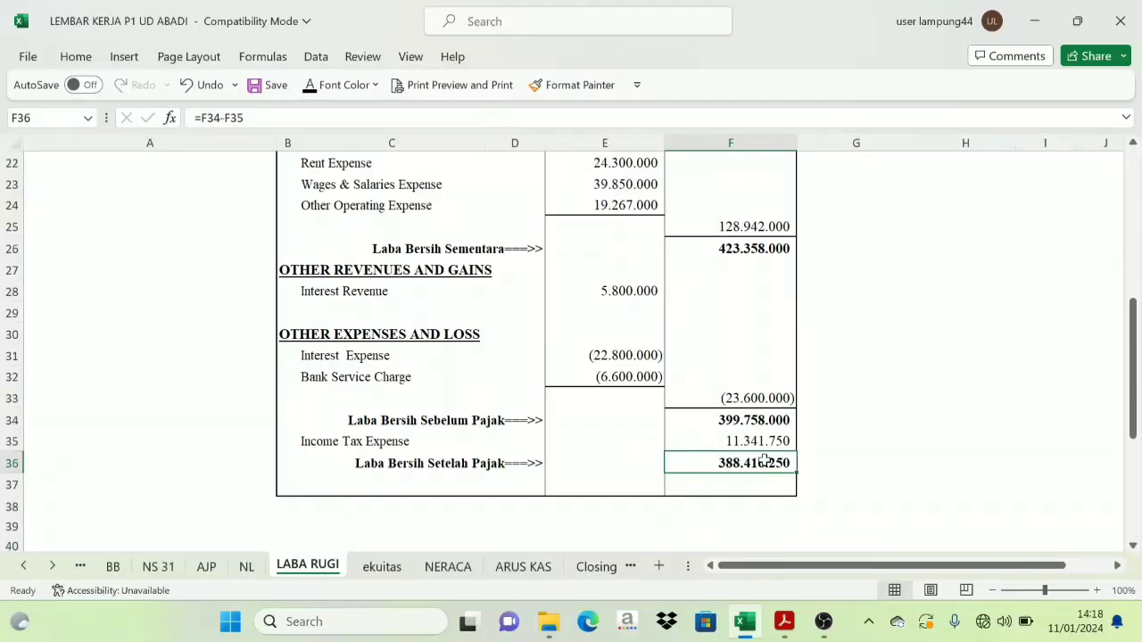
{"action": "scroll", "coordinate": [729, 513], "scroll_direction": "up", "scroll_amount": 7}
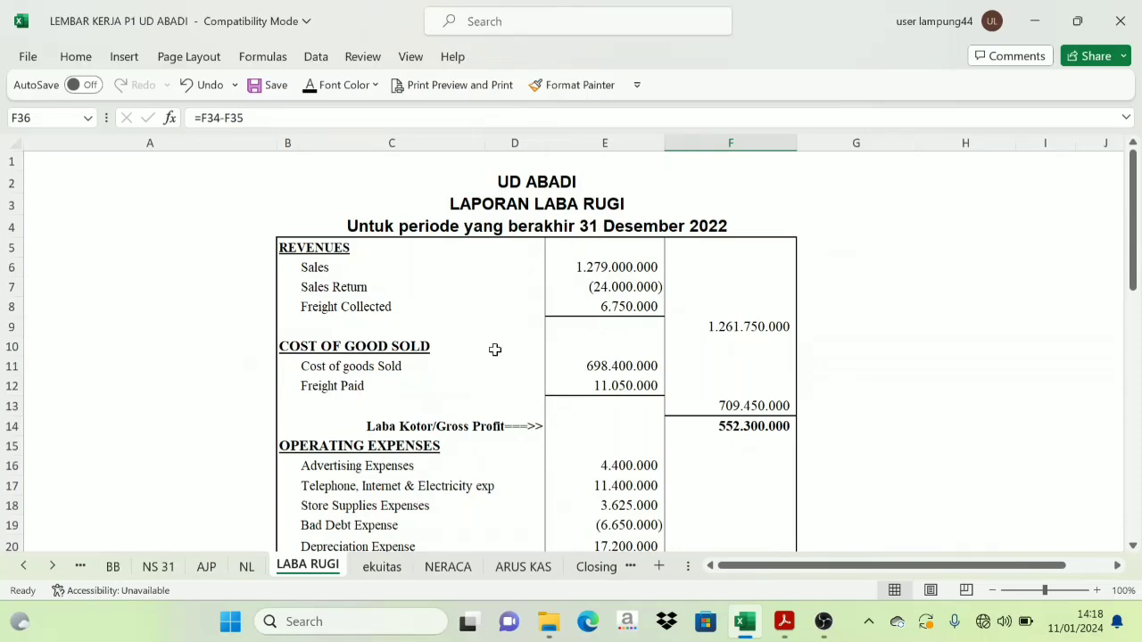
{"action": "left_click", "coordinate": [382, 566]}
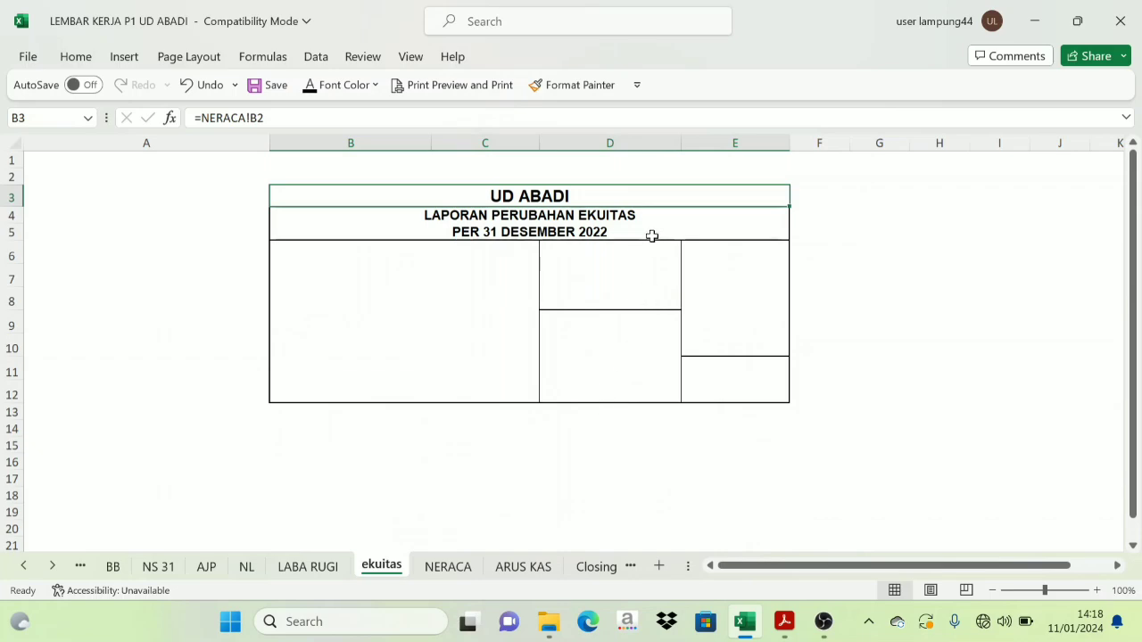
{"action": "left_click", "coordinate": [308, 566]}
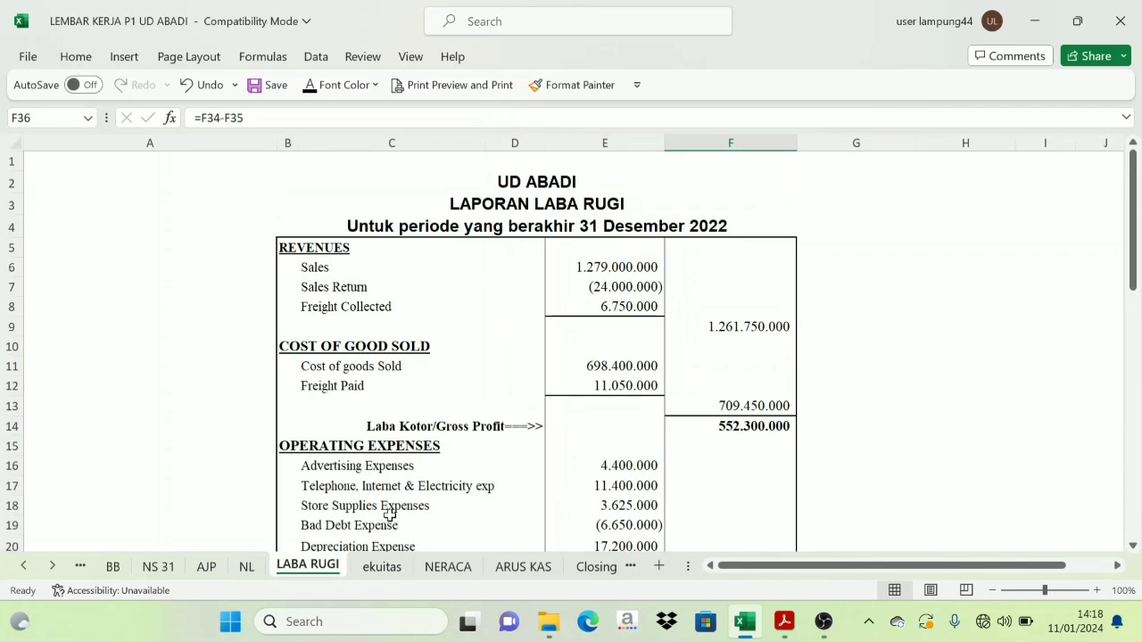
{"action": "scroll", "coordinate": [629, 314], "scroll_direction": "down", "scroll_amount": 6}
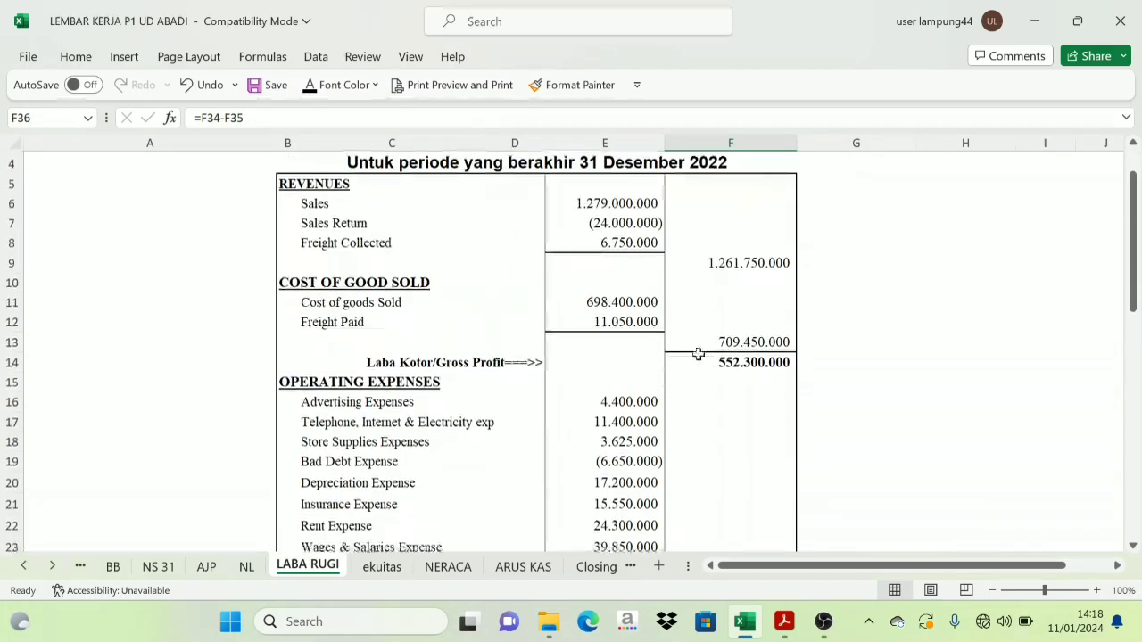
{"action": "scroll", "coordinate": [720, 395], "scroll_direction": "down", "scroll_amount": 3}
{"action": "scroll", "coordinate": [438, 517], "scroll_direction": "up", "scroll_amount": 4}
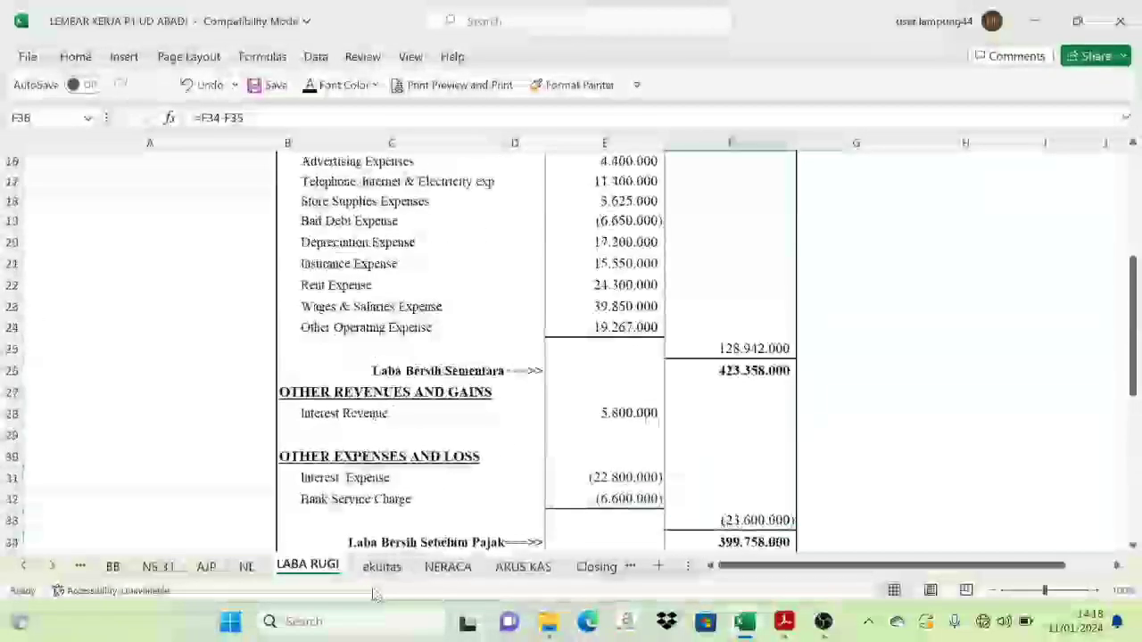
- Check the account reference in B7 of ekuitas, and set the text of the entire NL sheet to black
{"action": "left_click", "coordinate": [379, 567]}
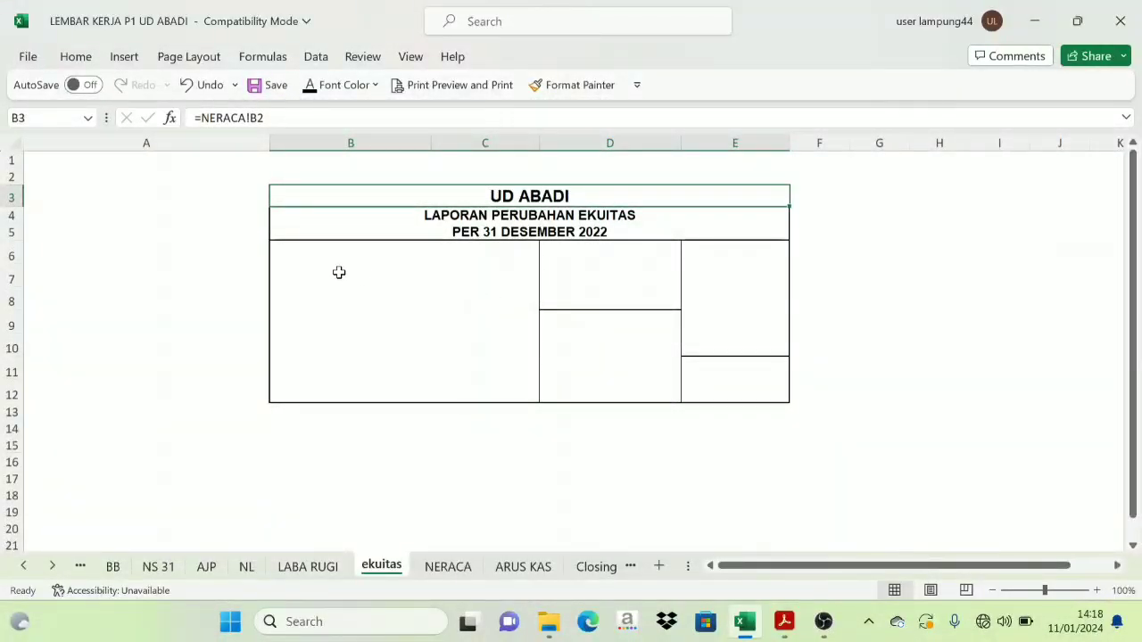
{"action": "left_click", "coordinate": [309, 266]}
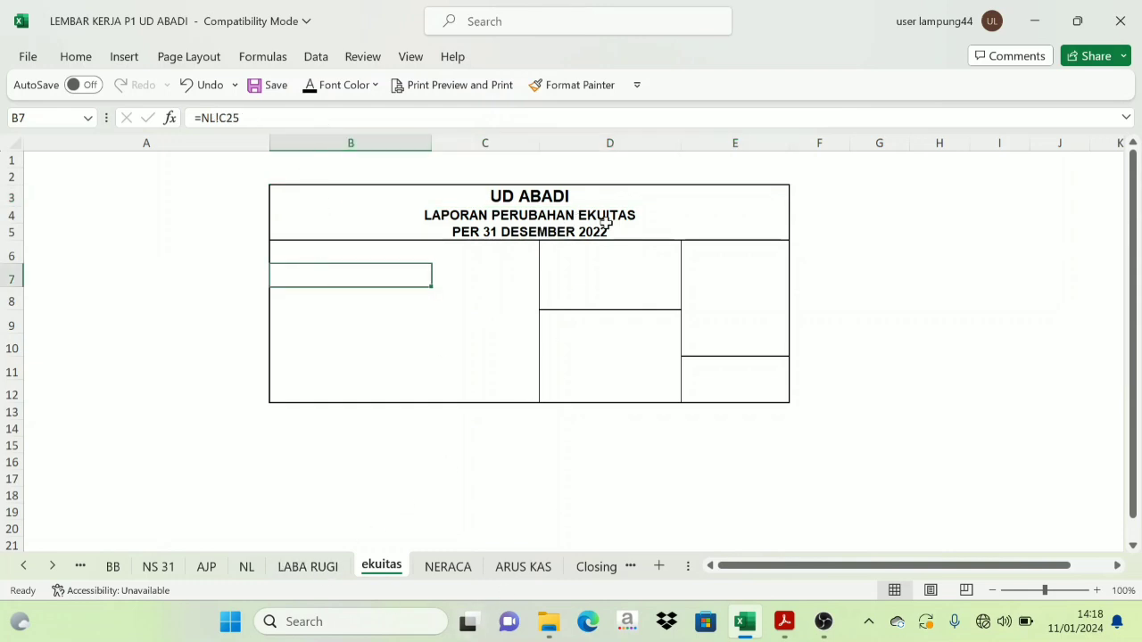
{"action": "left_click", "coordinate": [246, 566]}
{"action": "scroll", "coordinate": [339, 419], "scroll_direction": "up", "scroll_amount": 3}
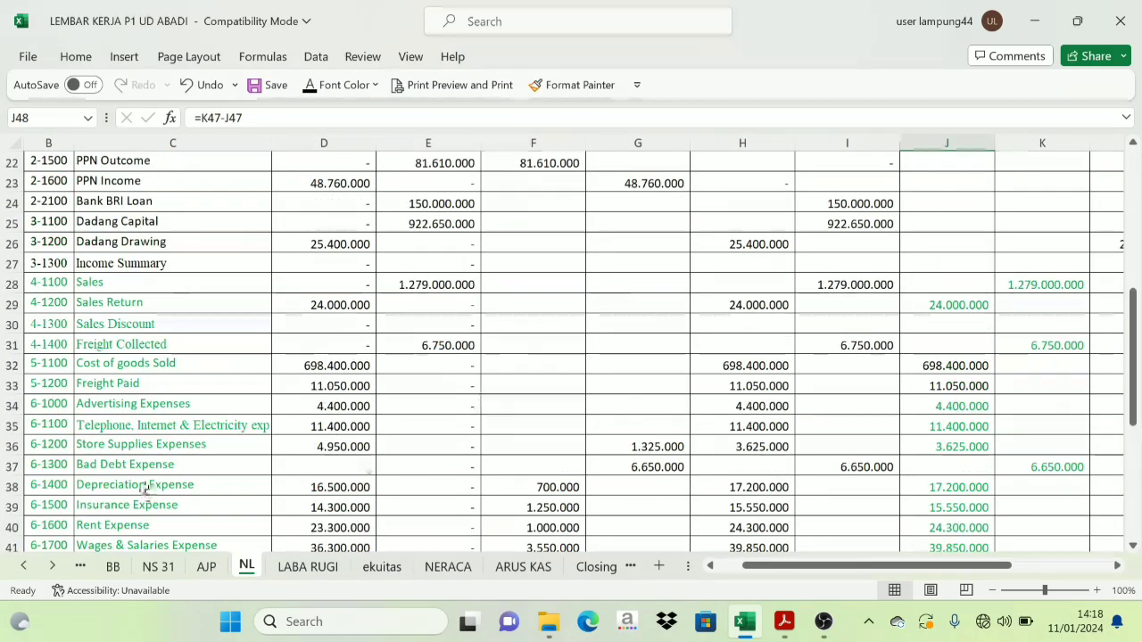
{"action": "scroll", "coordinate": [326, 402], "scroll_direction": "up", "scroll_amount": 3}
{"action": "left_click", "coordinate": [18, 143]}
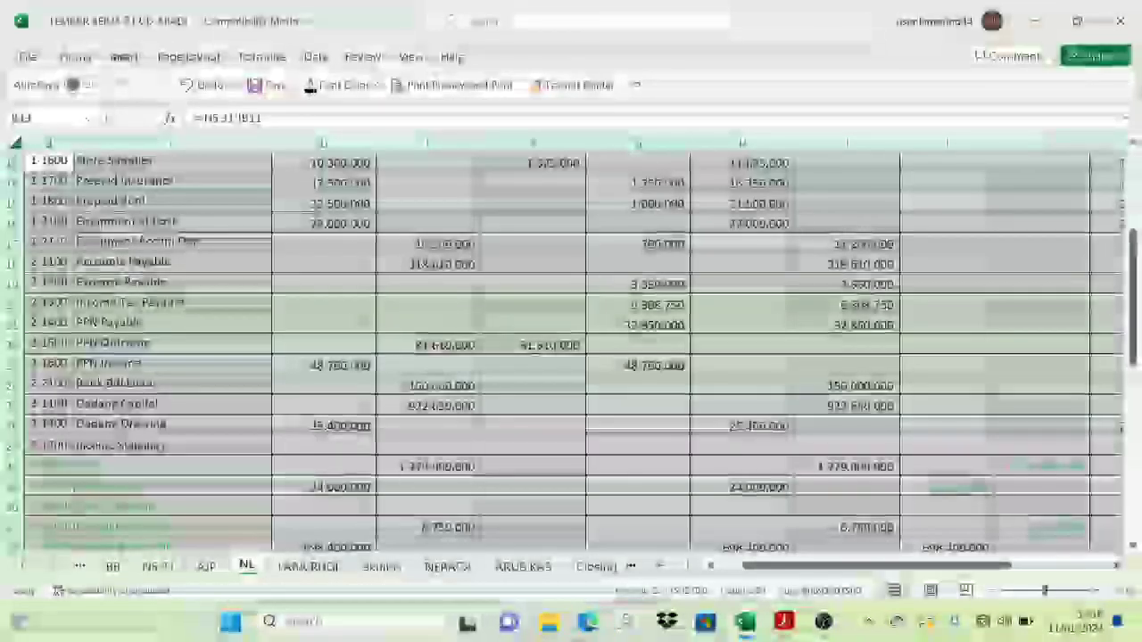
{"action": "left_click", "coordinate": [170, 384]}
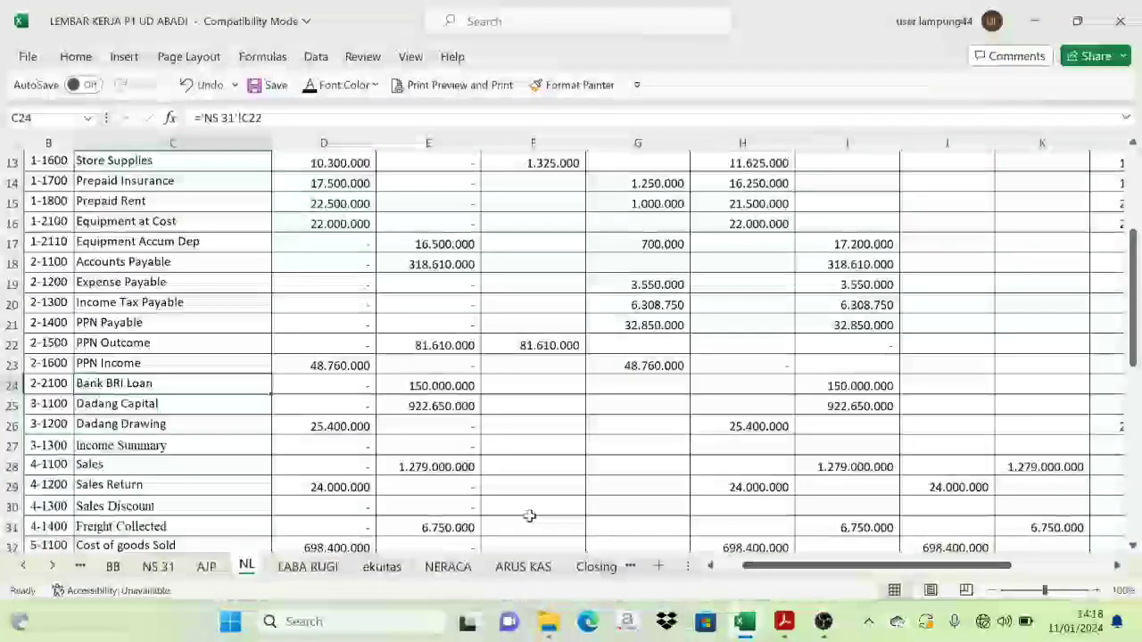
- Mark the codes and names of the capital, drawing and Income Summary accounts in B25:C27 of NL red
{"action": "left_click_drag", "start_coordinate": [53, 409], "coordinate": [154, 444]}
{"action": "left_click", "coordinate": [329, 89]}
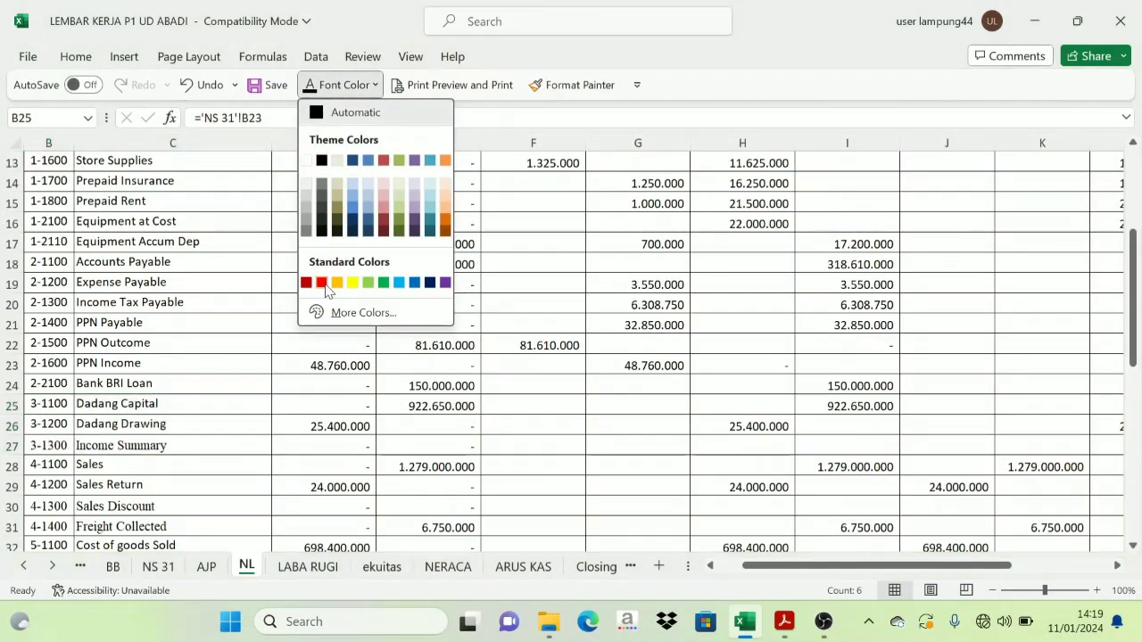
{"action": "left_click", "coordinate": [323, 284]}
{"action": "left_click", "coordinate": [149, 412]}
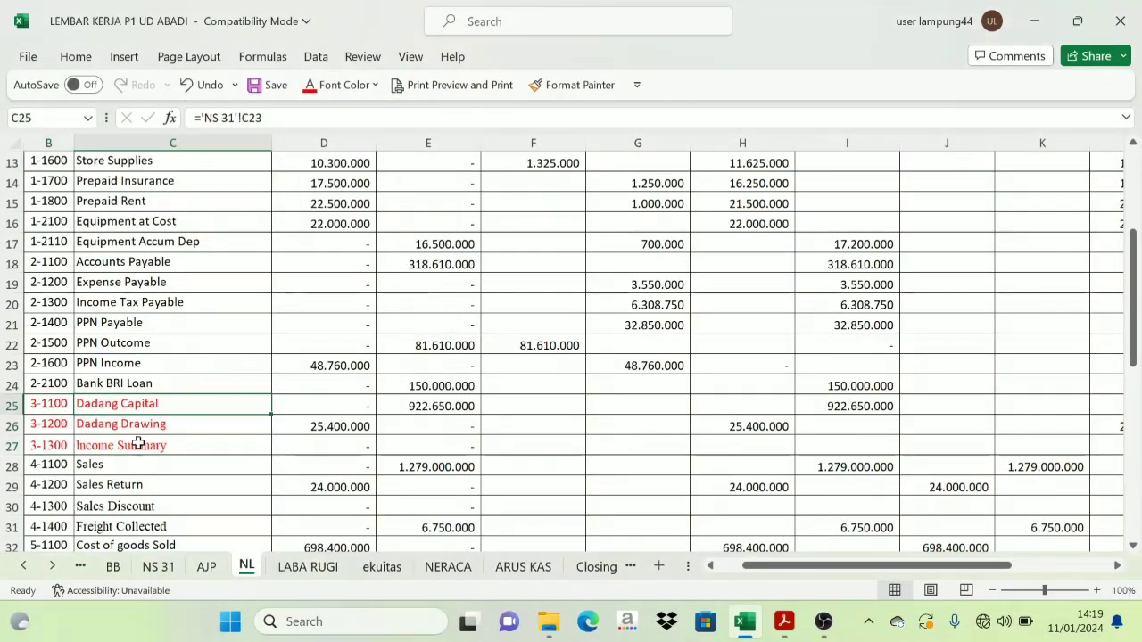
{"action": "left_click", "coordinate": [146, 441]}
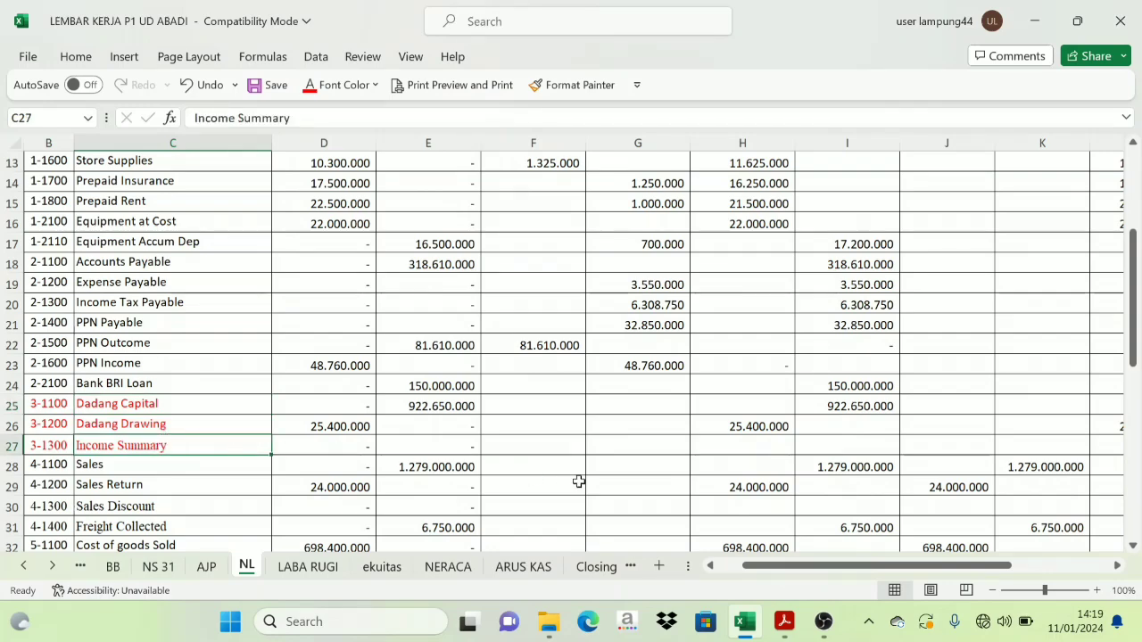
- Mark the NERACA debit and credit amounts of the capital, drawing and Income Summary accounts in L25:M27 of NL red
{"action": "left_click_drag", "start_coordinate": [848, 566], "coordinate": [921, 566]}
{"action": "scroll", "coordinate": [801, 426], "scroll_direction": "up", "scroll_amount": 4}
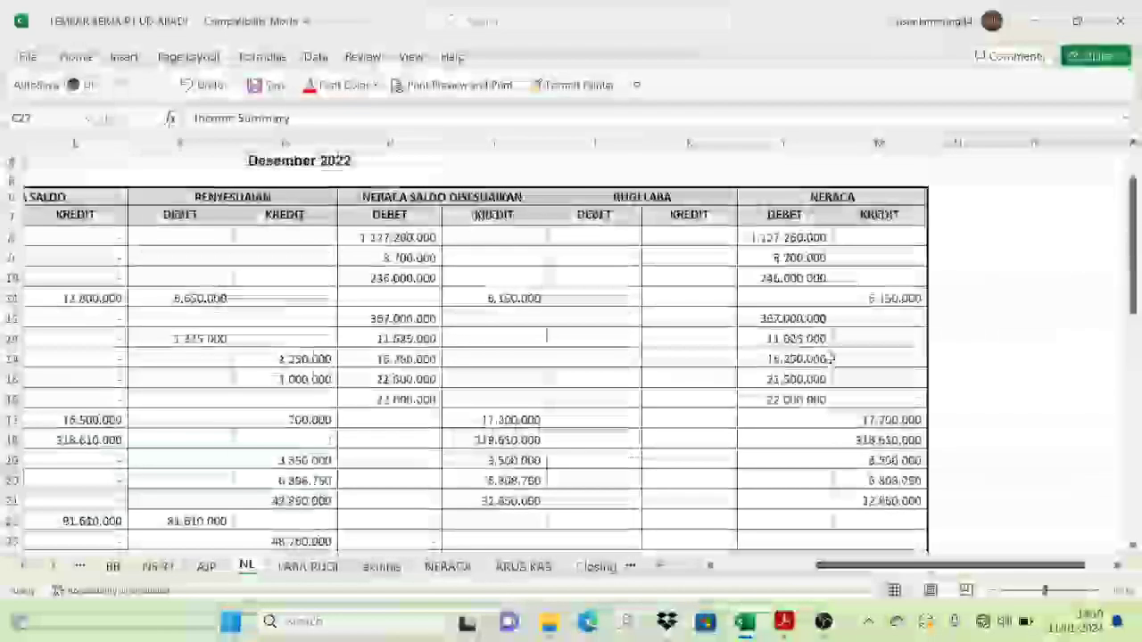
{"action": "scroll", "coordinate": [800, 426], "scroll_direction": "down", "scroll_amount": 5}
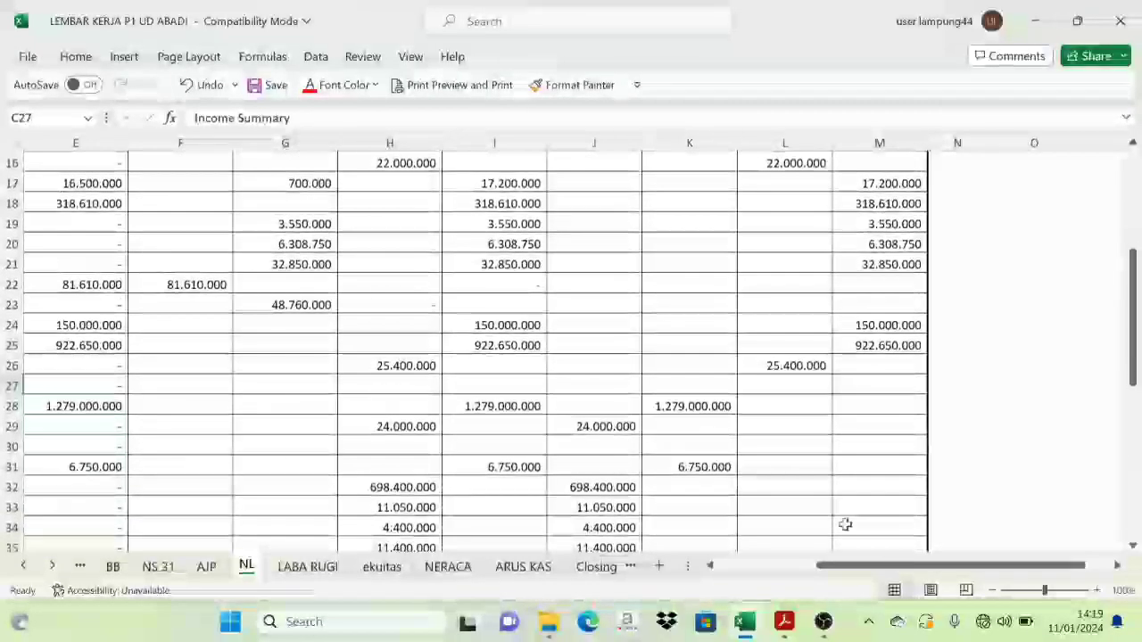
{"action": "left_click_drag", "start_coordinate": [897, 566], "coordinate": [878, 591]}
{"action": "left_click_drag", "start_coordinate": [889, 341], "coordinate": [948, 379]}
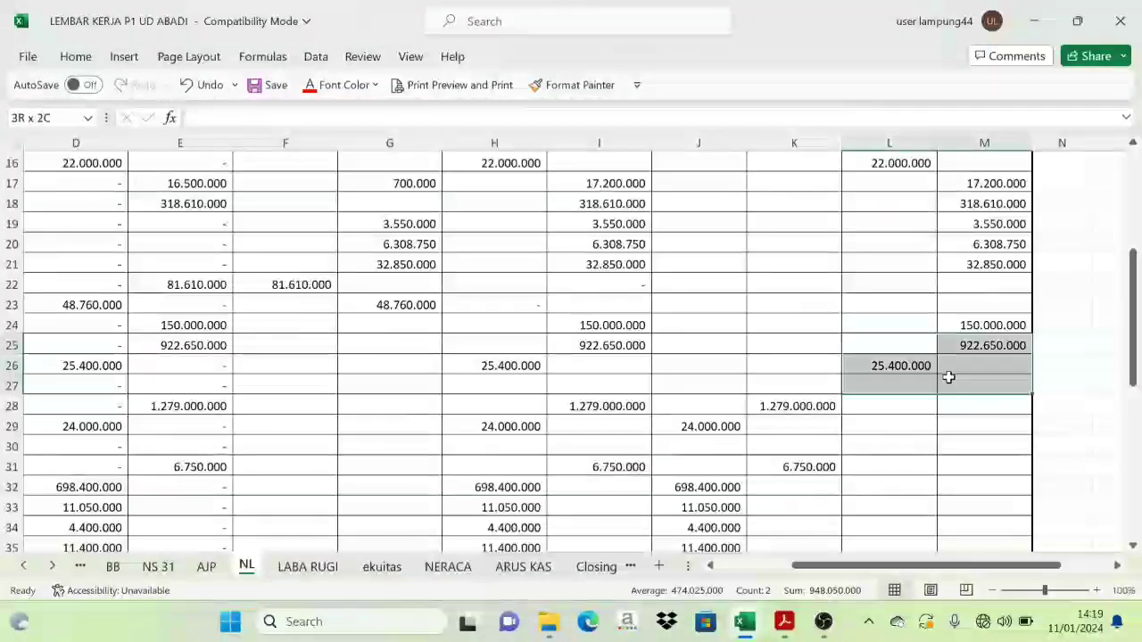
{"action": "left_click", "coordinate": [310, 87]}
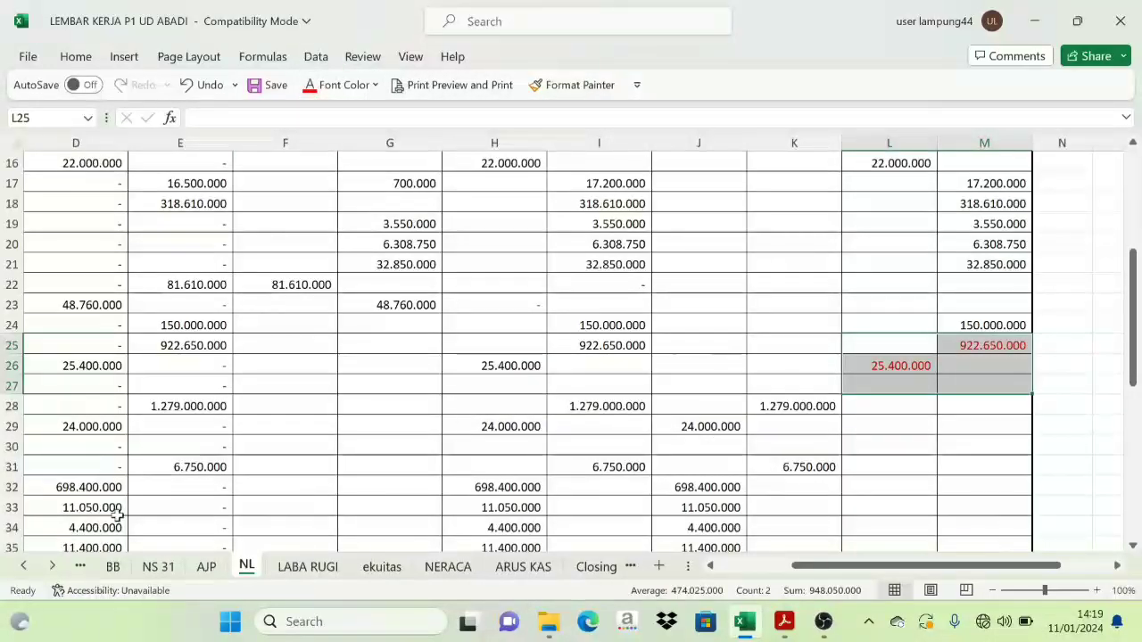
{"action": "left_click_drag", "start_coordinate": [812, 575], "coordinate": [847, 562]}
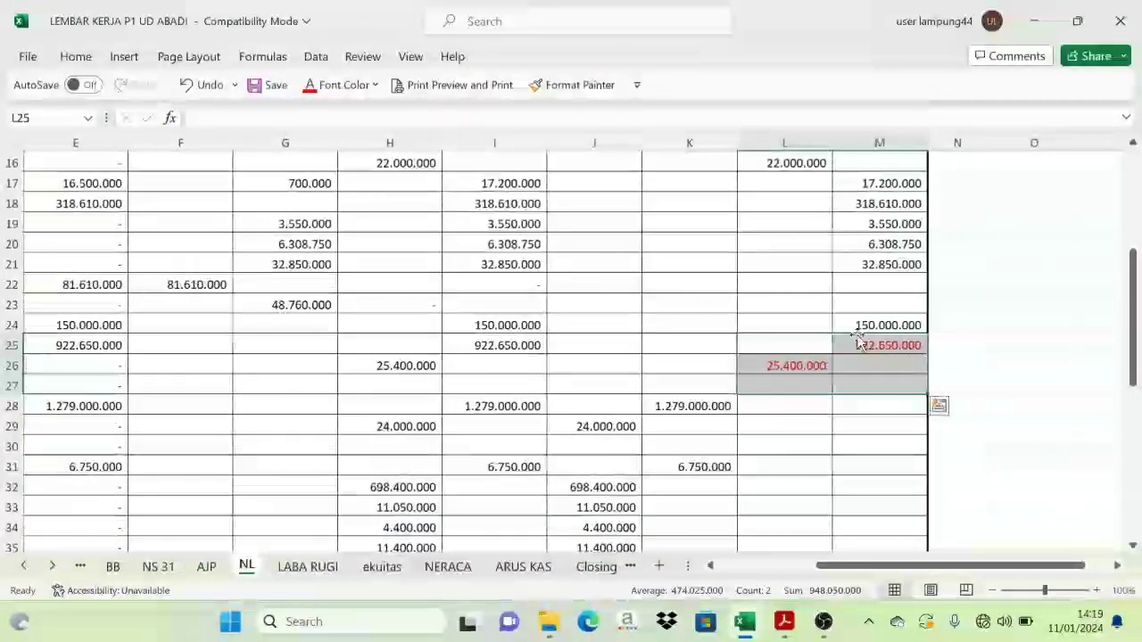
- Set the text of the capital account name in B7 of ekuitas to black
{"action": "left_click", "coordinate": [346, 568]}
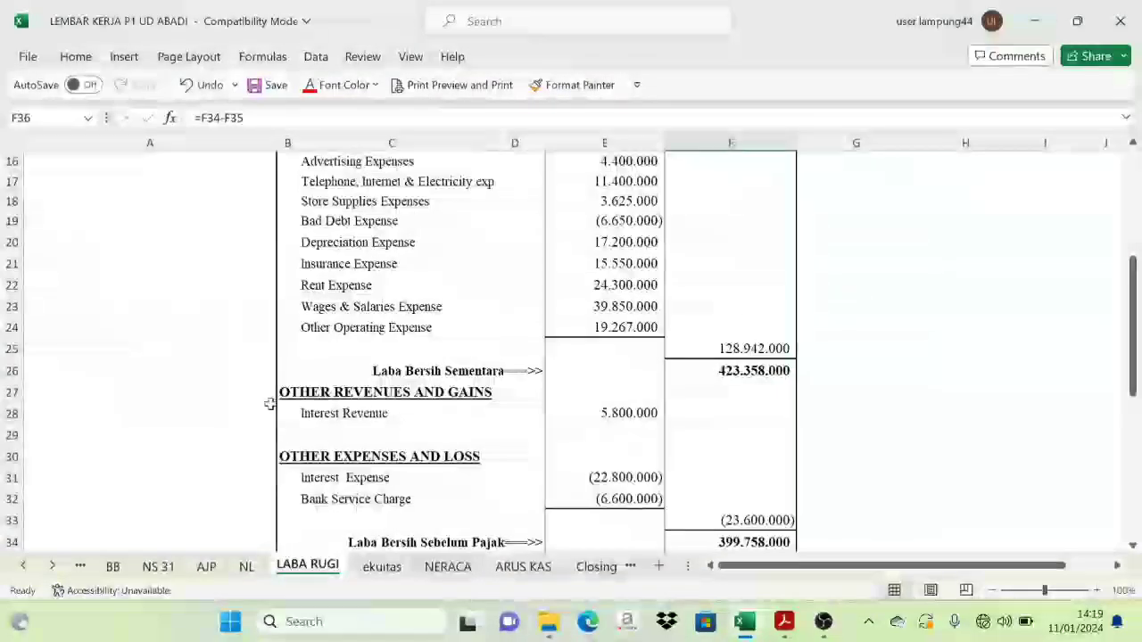
{"action": "left_click", "coordinate": [379, 566]}
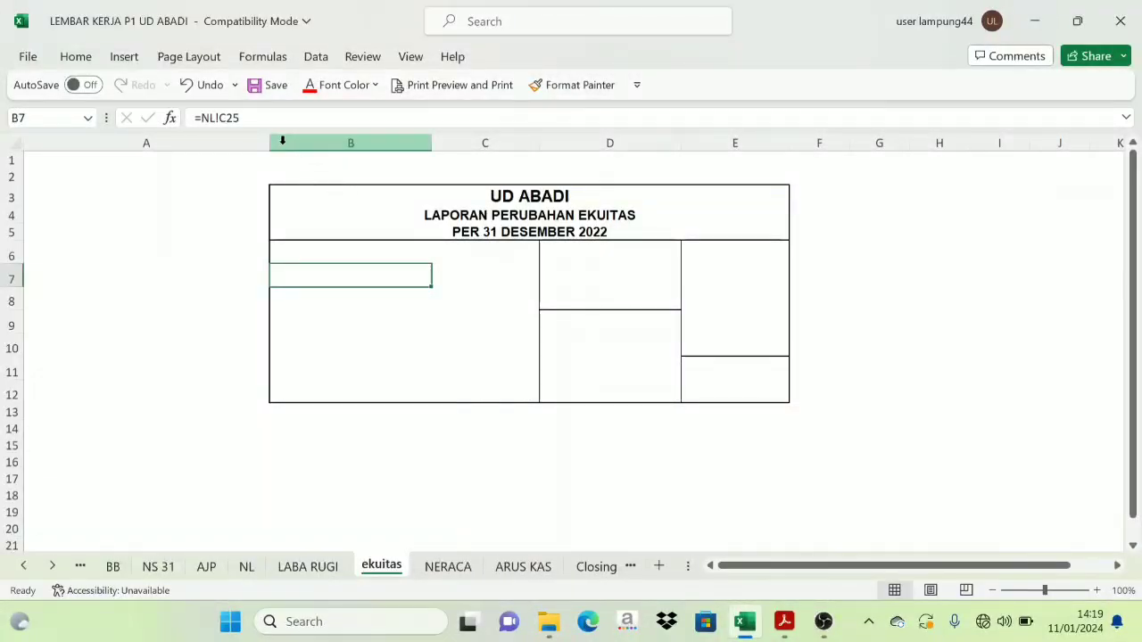
{"action": "left_click", "coordinate": [335, 88]}
{"action": "left_click", "coordinate": [333, 121]}
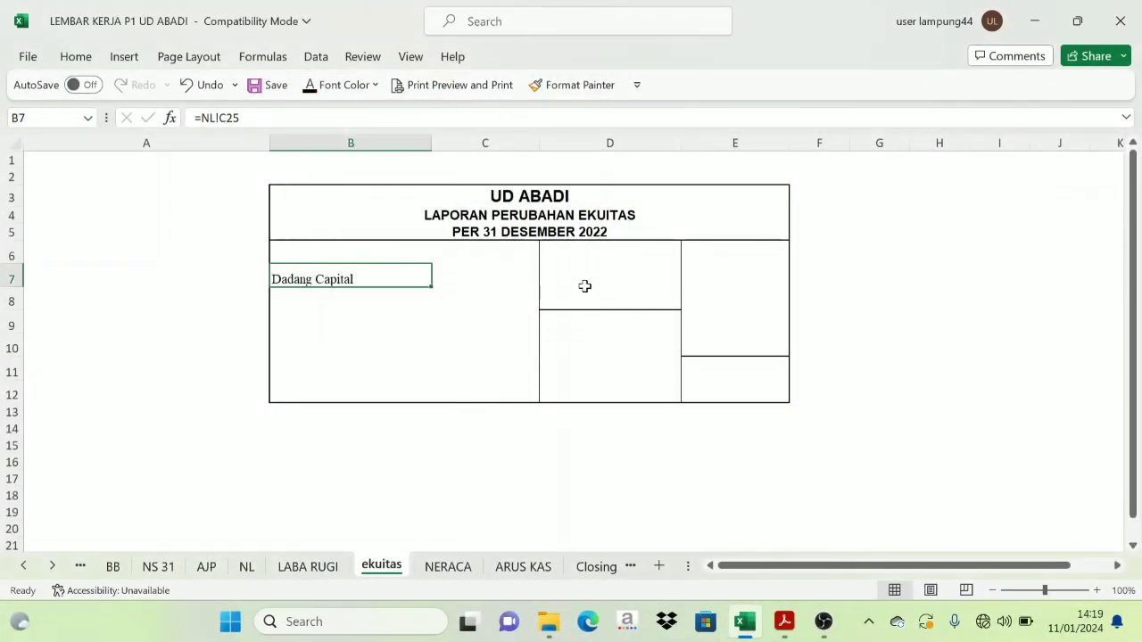
- Check the capital amount in M25 of NL and set the text of the linked amount in D7 of ekuitas to black
{"action": "left_click", "coordinate": [247, 566]}
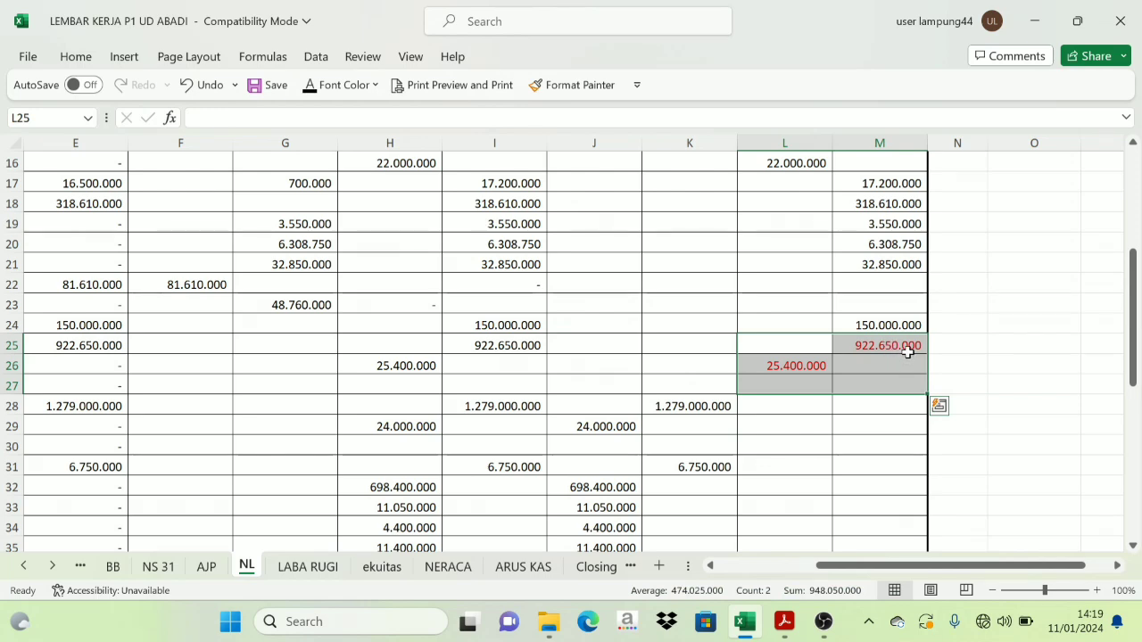
{"action": "left_click", "coordinate": [384, 545]}
{"action": "left_click", "coordinate": [381, 568]}
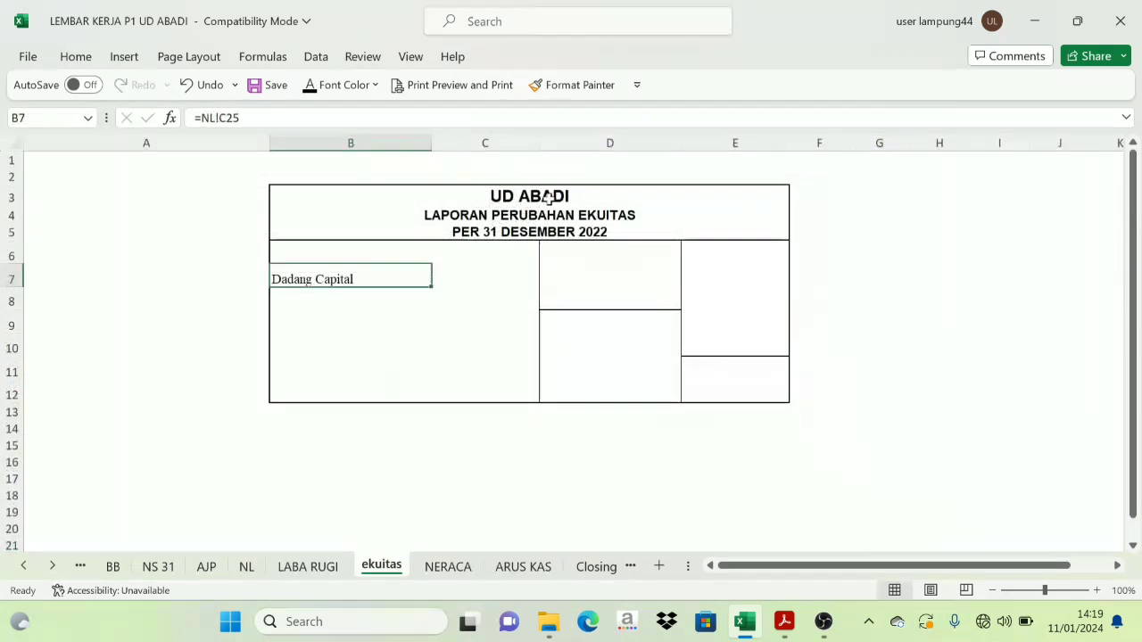
{"action": "left_click", "coordinate": [601, 272]}
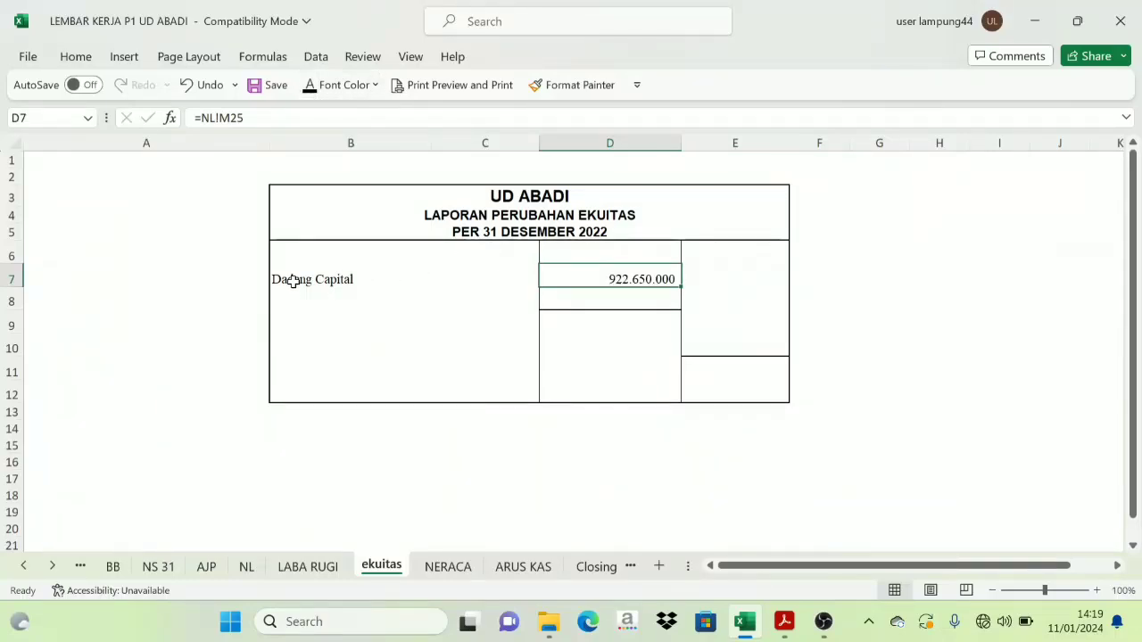
- Examine the drawing account in row 26 of NL and compare its debit balance in L26 with the capital credit balance in M25
{"action": "left_click", "coordinate": [248, 567]}
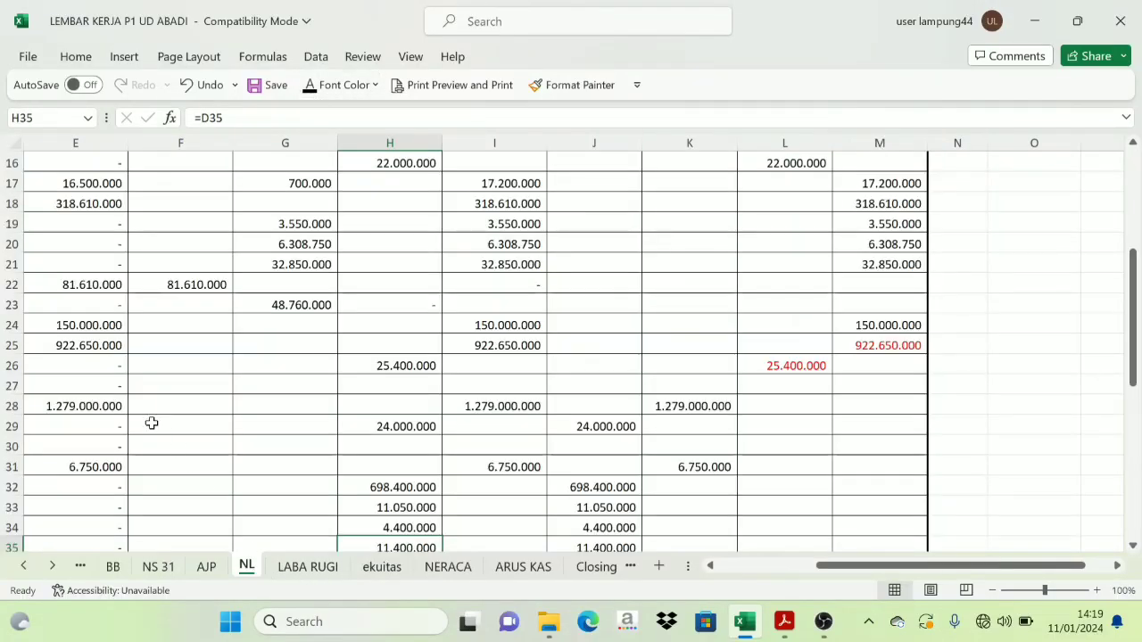
{"action": "left_click_drag", "start_coordinate": [827, 566], "coordinate": [730, 566]}
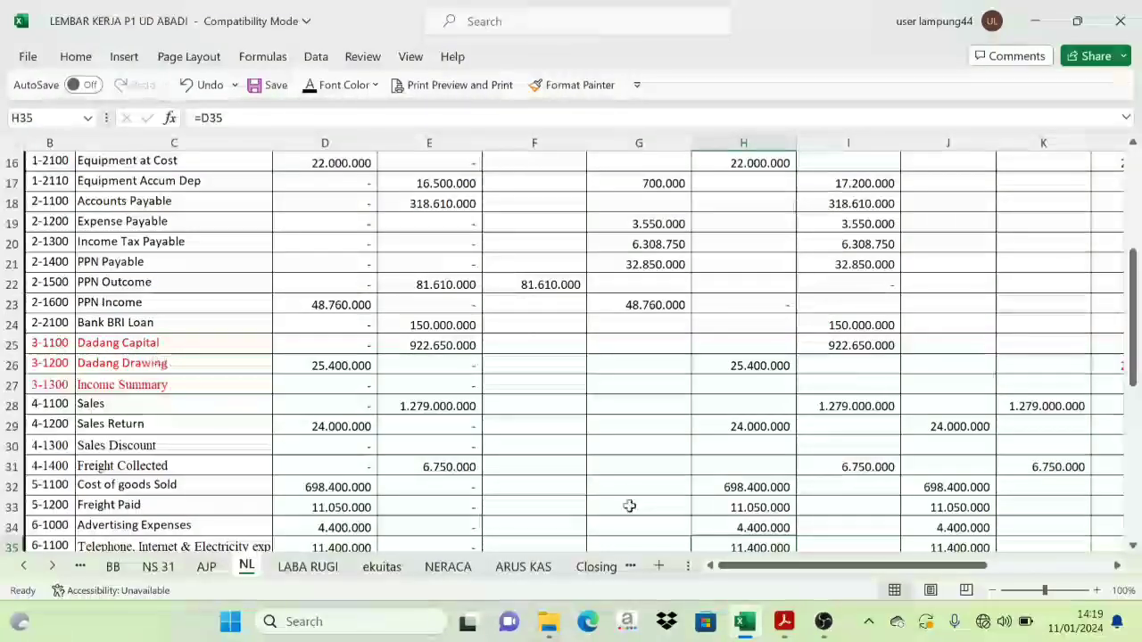
{"action": "left_click_drag", "start_coordinate": [817, 566], "coordinate": [939, 564]}
{"action": "left_click", "coordinate": [710, 366]}
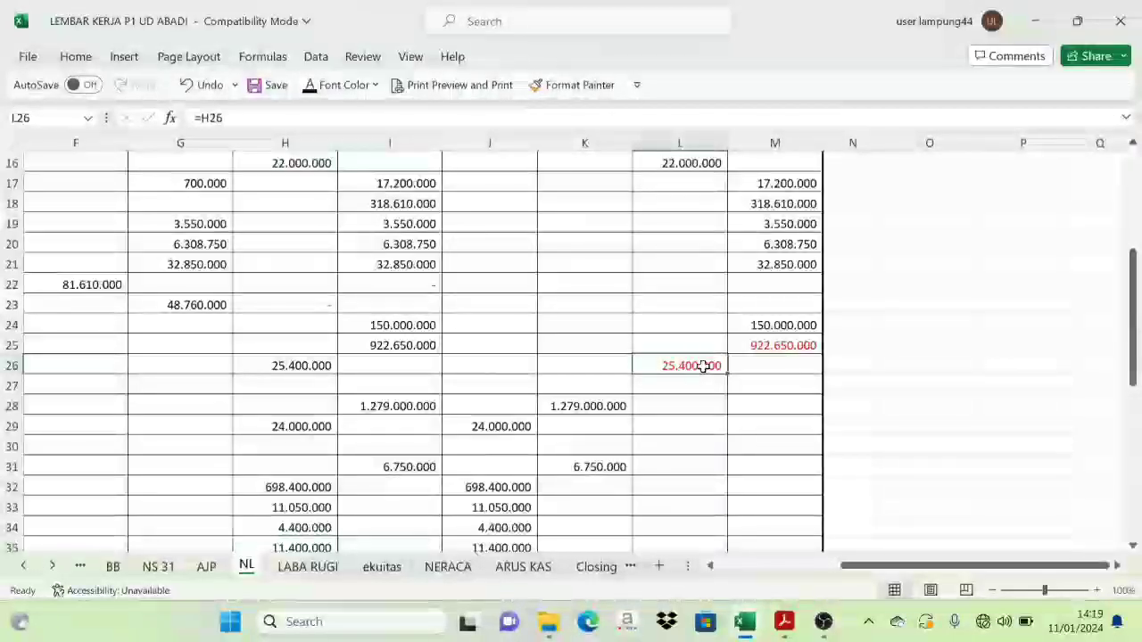
{"action": "left_click", "coordinate": [773, 346]}
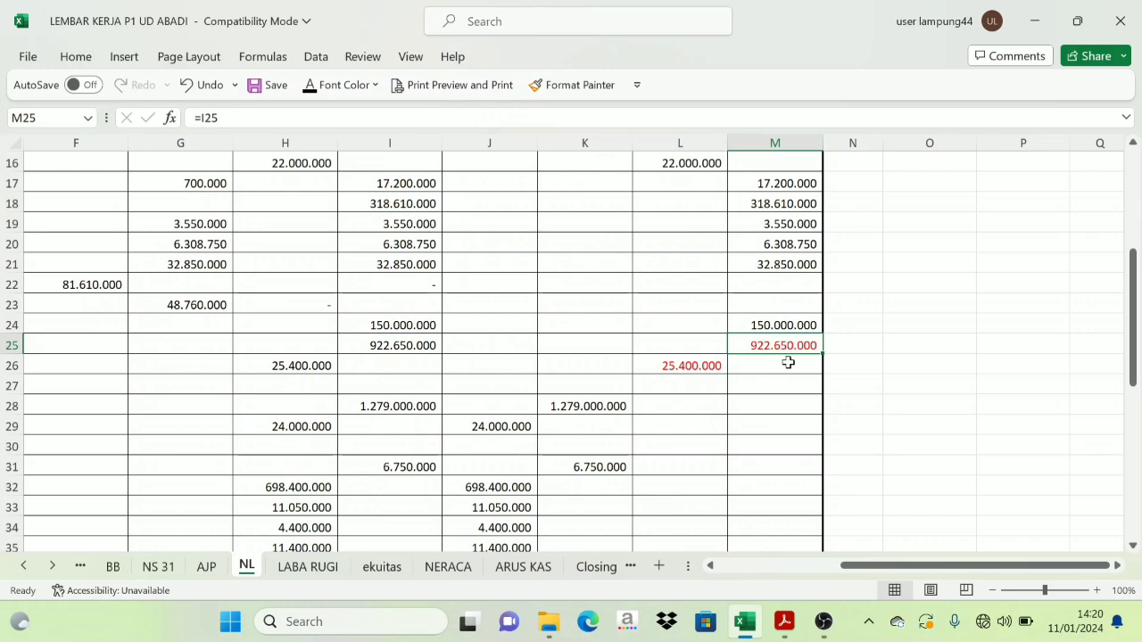
{"action": "left_click", "coordinate": [669, 367]}
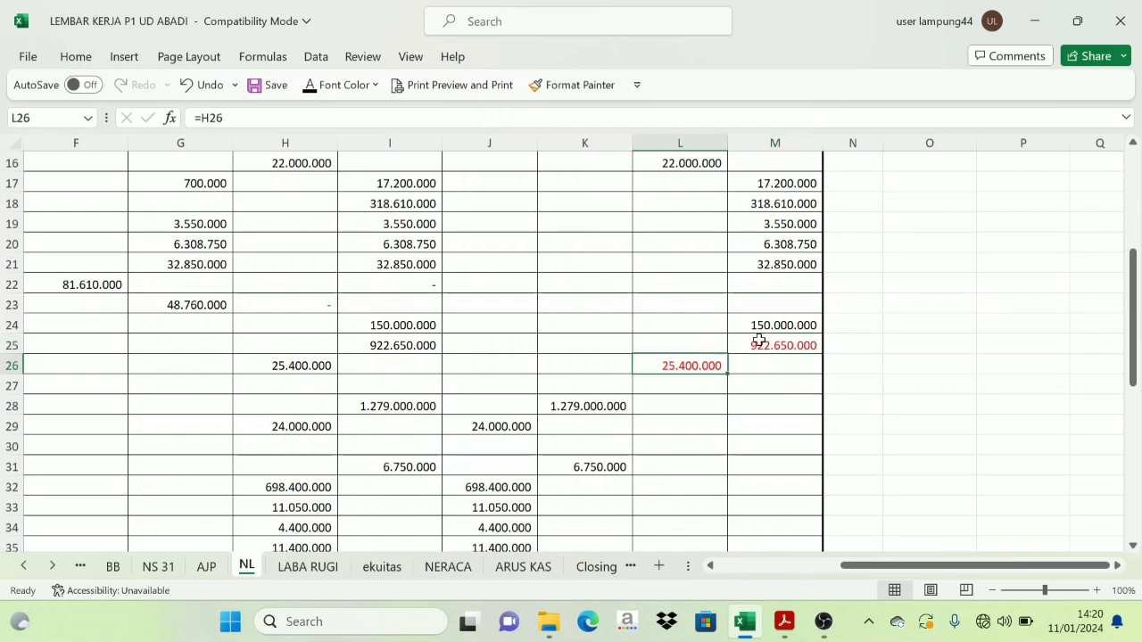
- Set the text of the negative drawing amount in D8 and the drawing account name in B8 of ekuitas to black
{"action": "left_click", "coordinate": [393, 569]}
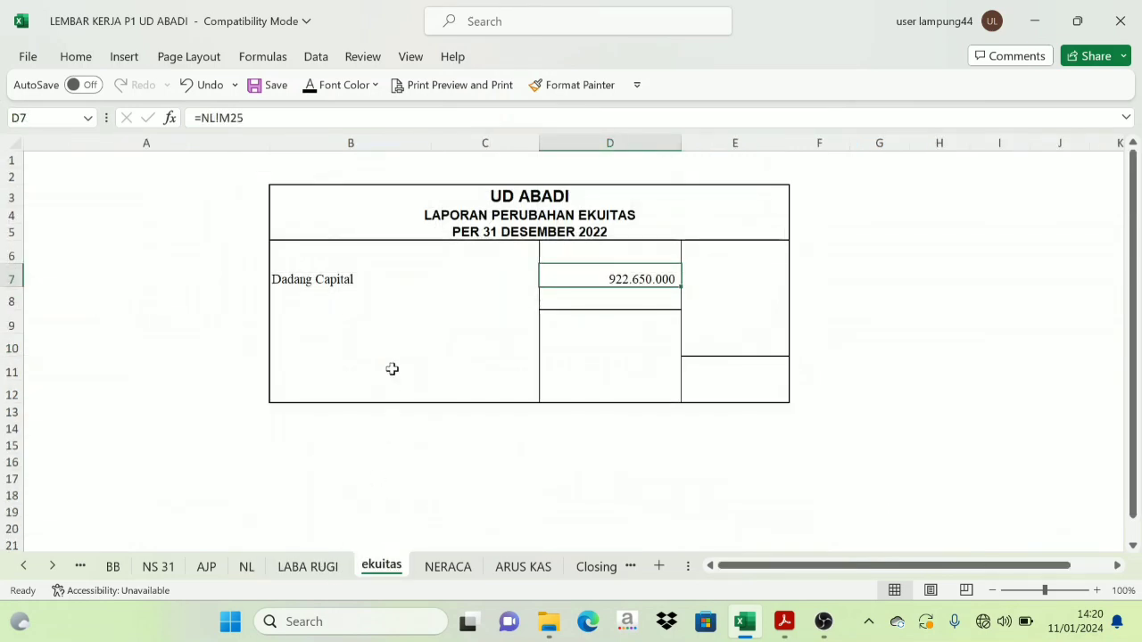
{"action": "left_click", "coordinate": [627, 297]}
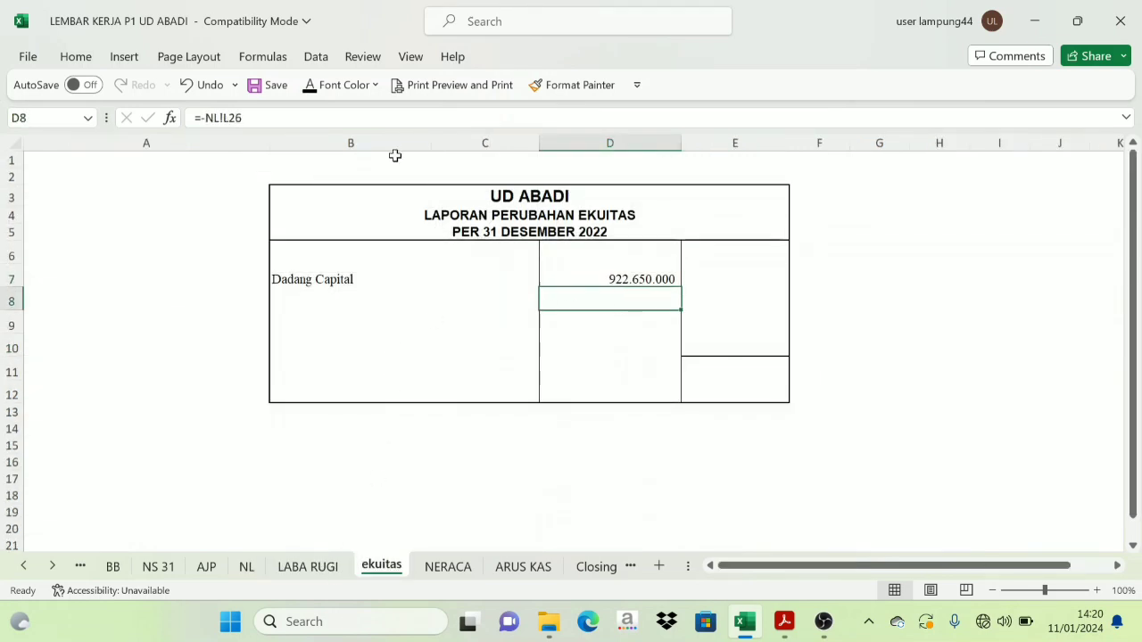
{"action": "left_click", "coordinate": [309, 85]}
{"action": "left_click", "coordinate": [997, 297]}
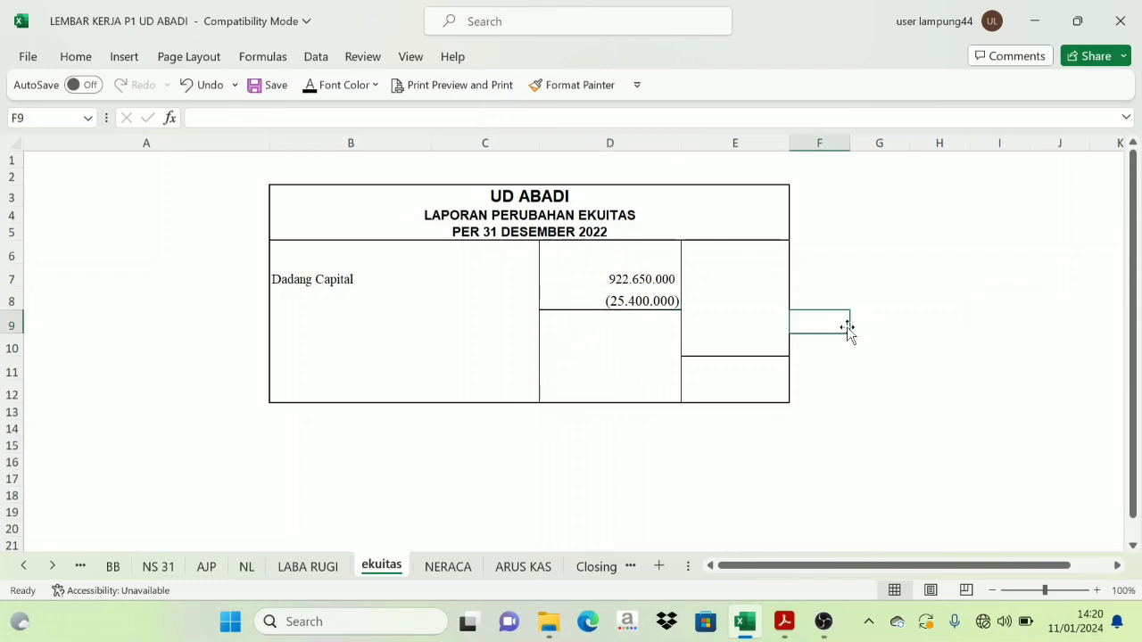
{"action": "left_click", "coordinate": [298, 306]}
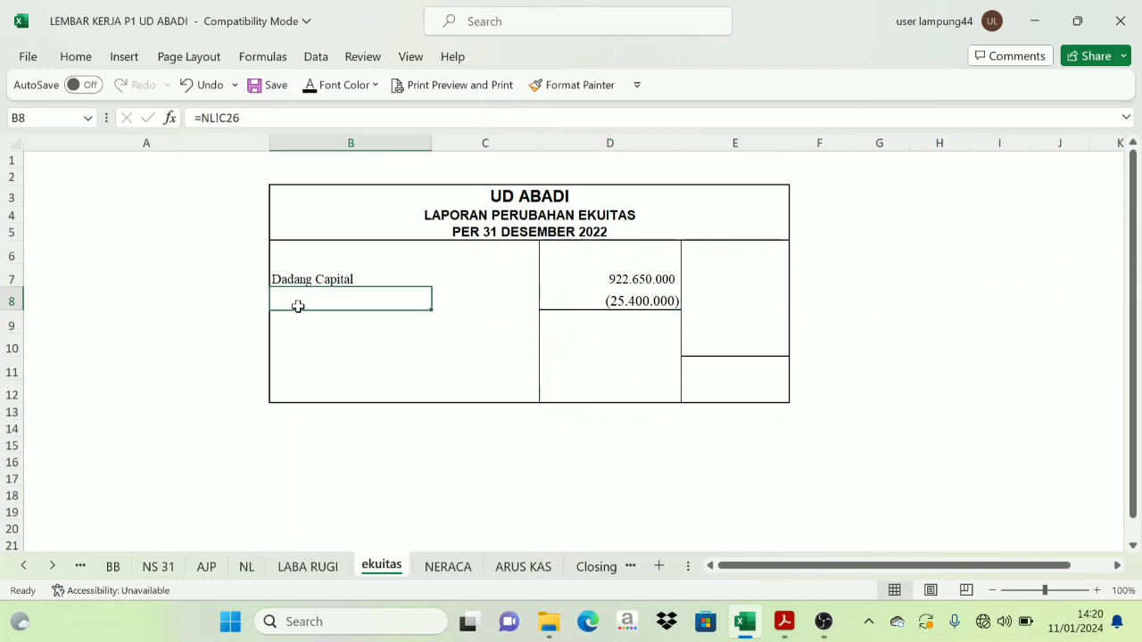
{"action": "left_click", "coordinate": [308, 85]}
{"action": "left_click", "coordinate": [869, 274]}
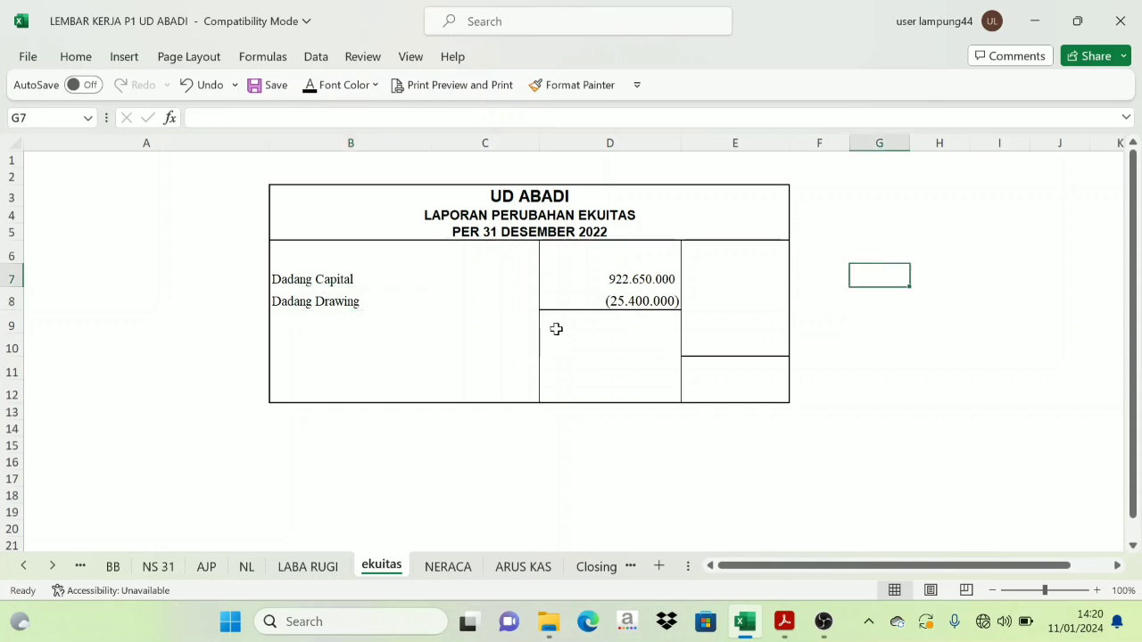
- Set the text of the capital-less-drawing subtotal in E9 of ekuitas to black
{"action": "left_click", "coordinate": [733, 322]}
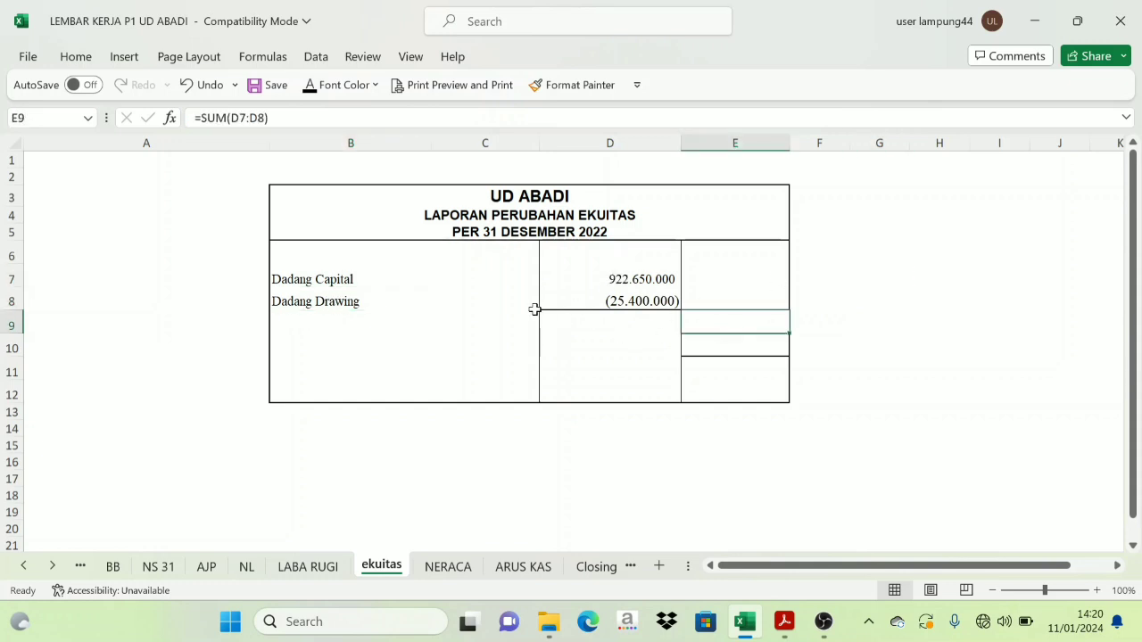
{"action": "left_click", "coordinate": [307, 85]}
{"action": "left_click", "coordinate": [751, 348]}
- Set the Laba bersih Usaha label in B10 and its amount in E10 to black, checking the source in F36 of LABA RUGI
{"action": "left_click", "coordinate": [340, 346]}
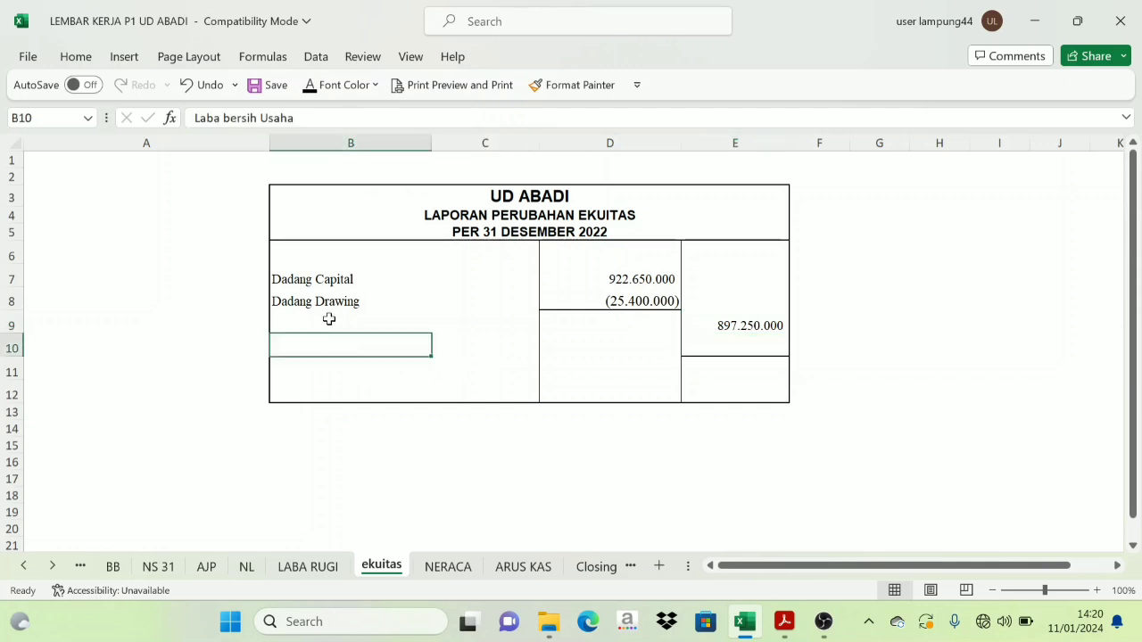
{"action": "left_click", "coordinate": [307, 85]}
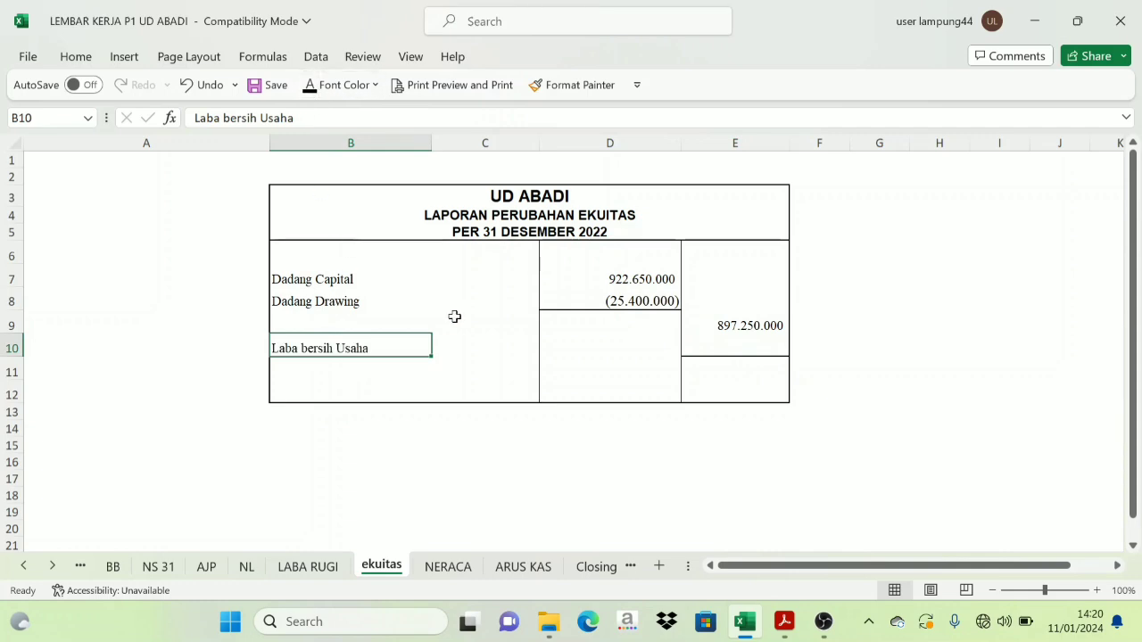
{"action": "left_click", "coordinate": [307, 567]}
{"action": "scroll", "coordinate": [448, 440], "scroll_direction": "down", "scroll_amount": 3}
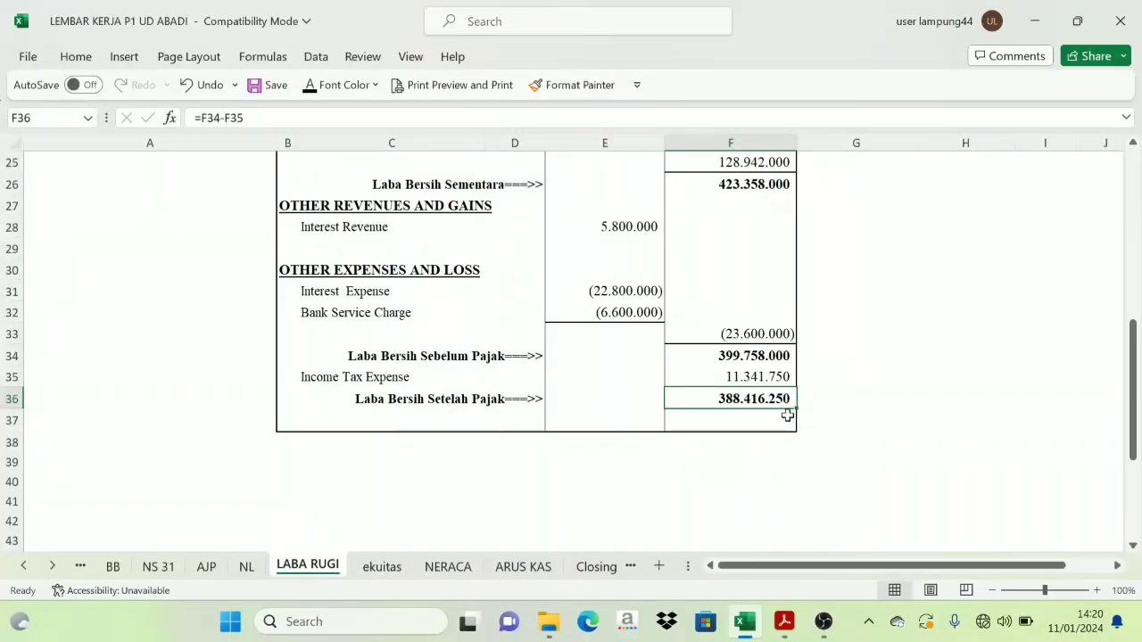
{"action": "left_click", "coordinate": [374, 566]}
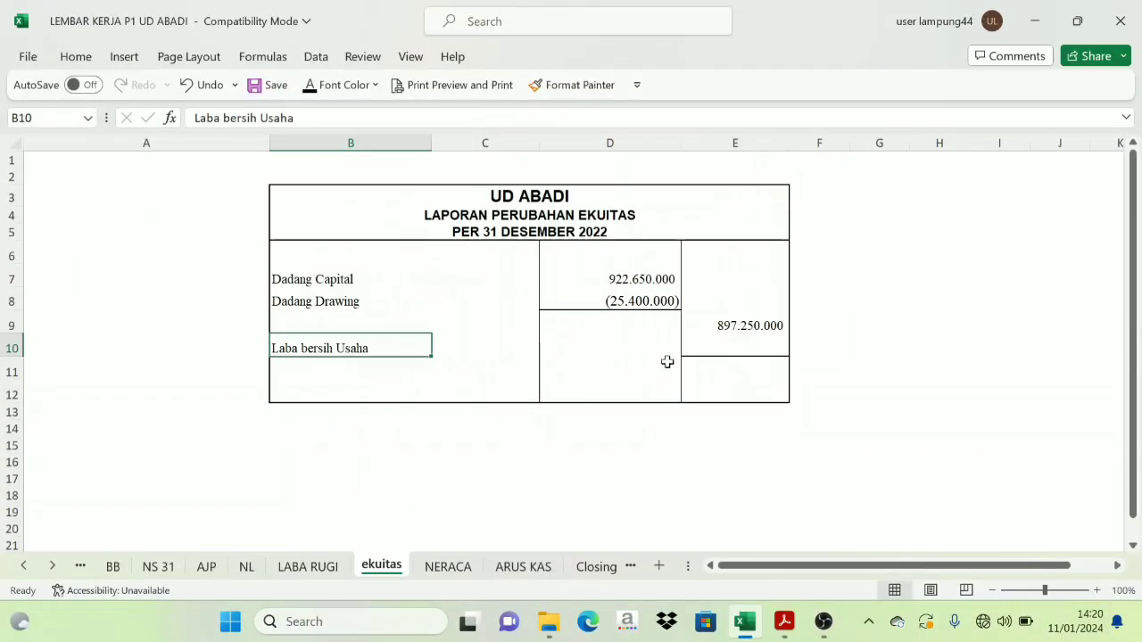
{"action": "left_click", "coordinate": [726, 346]}
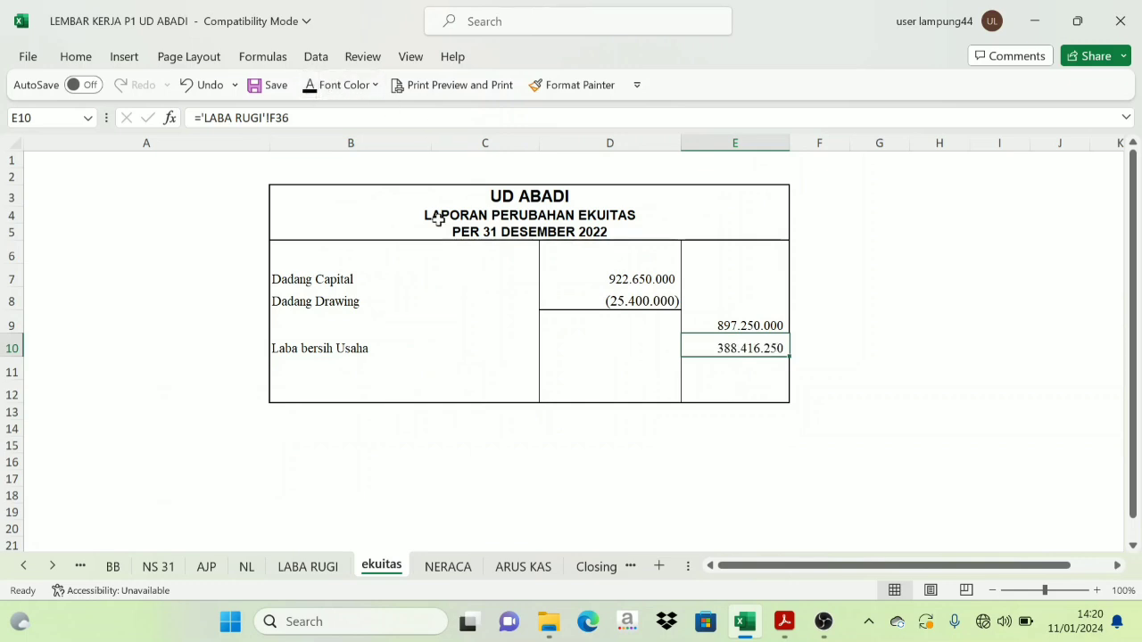
{"action": "left_click", "coordinate": [901, 368]}
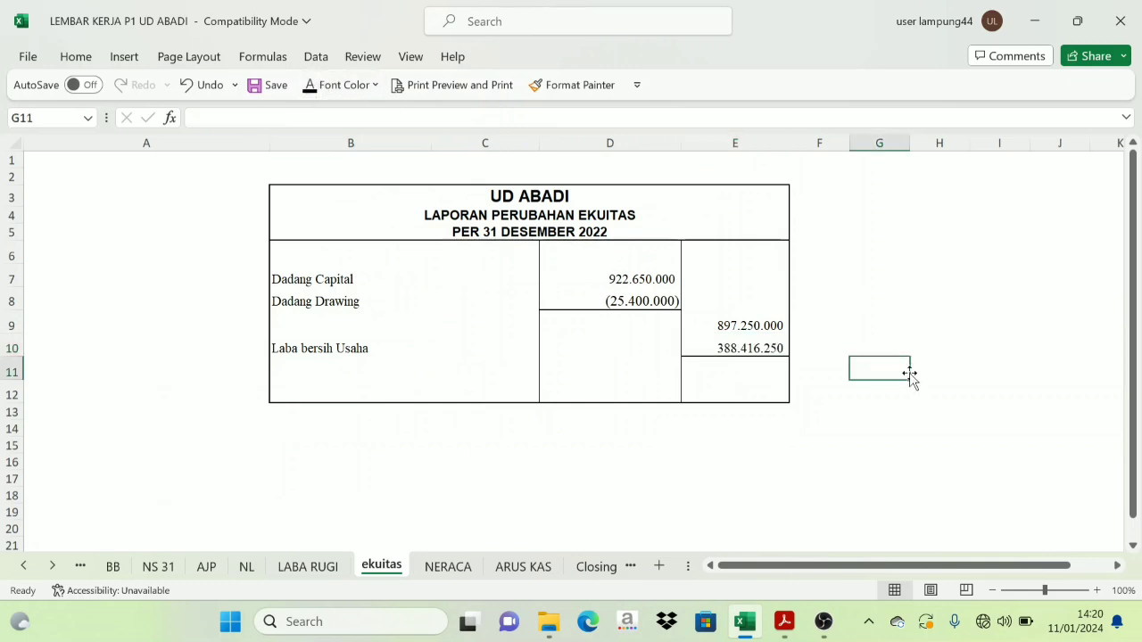
- Review the subtotal in E9 and net profit in E10, and set the text of their sum in E11 to black
{"action": "left_click", "coordinate": [740, 329]}
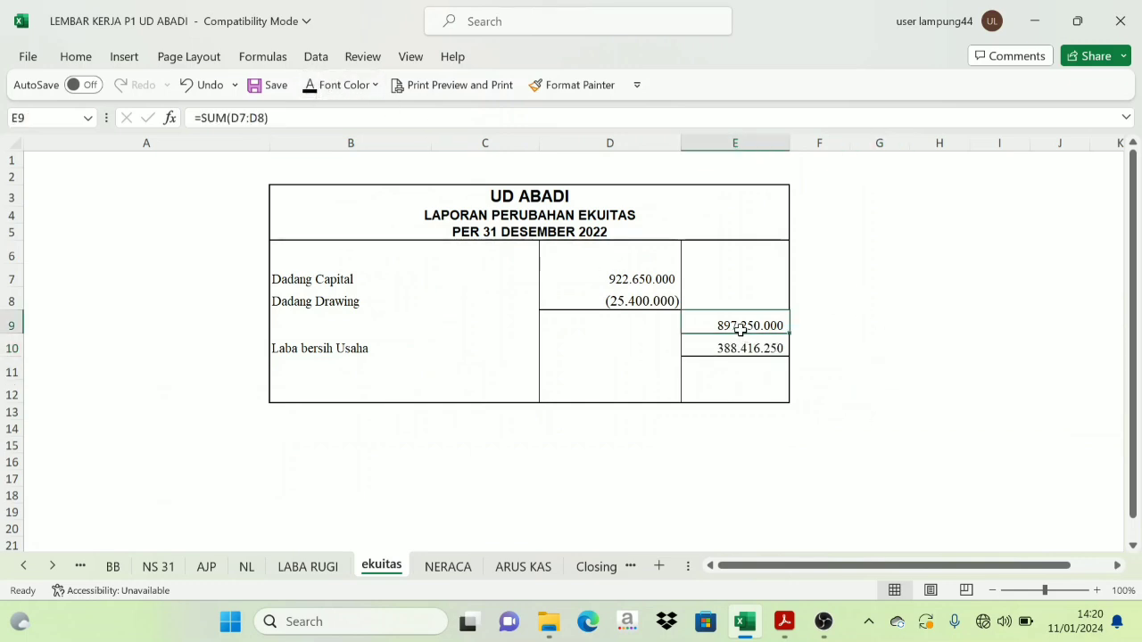
{"action": "left_click", "coordinate": [310, 346]}
{"action": "left_click", "coordinate": [755, 346]}
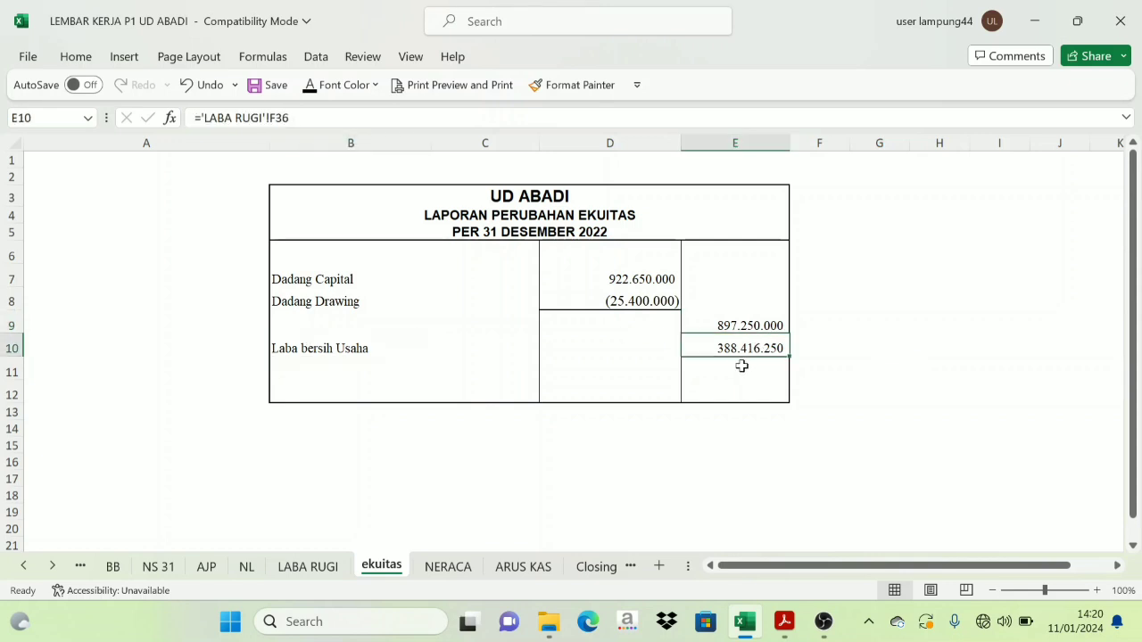
{"action": "left_click", "coordinate": [742, 366]}
{"action": "left_click", "coordinate": [738, 325]}
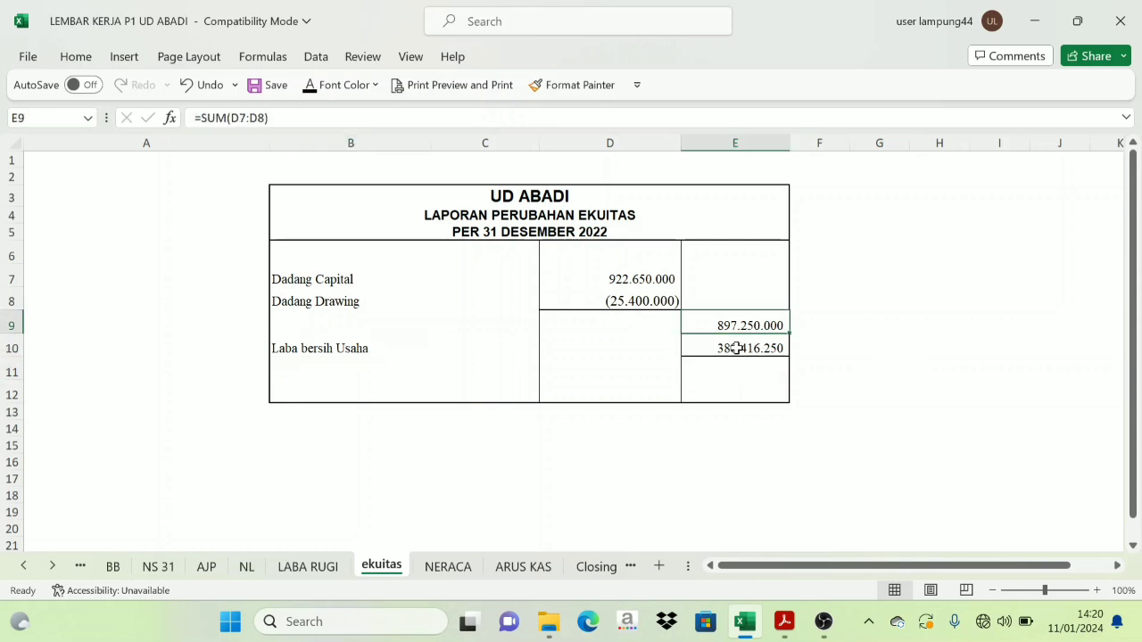
{"action": "left_click", "coordinate": [736, 348]}
{"action": "left_click", "coordinate": [734, 365]}
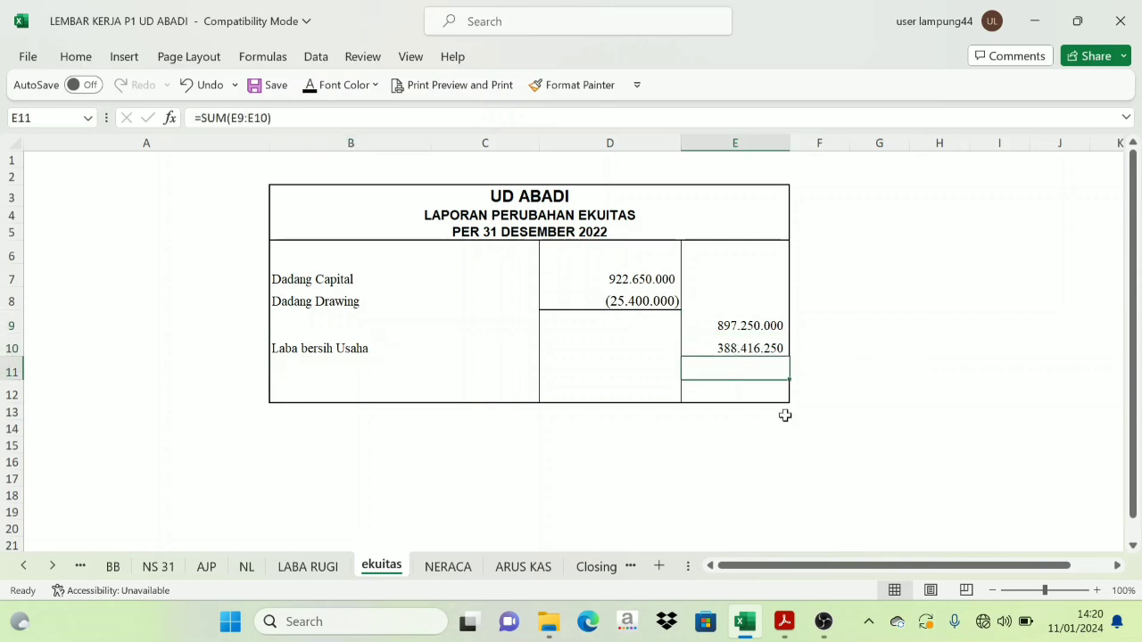
{"action": "left_click", "coordinate": [308, 89]}
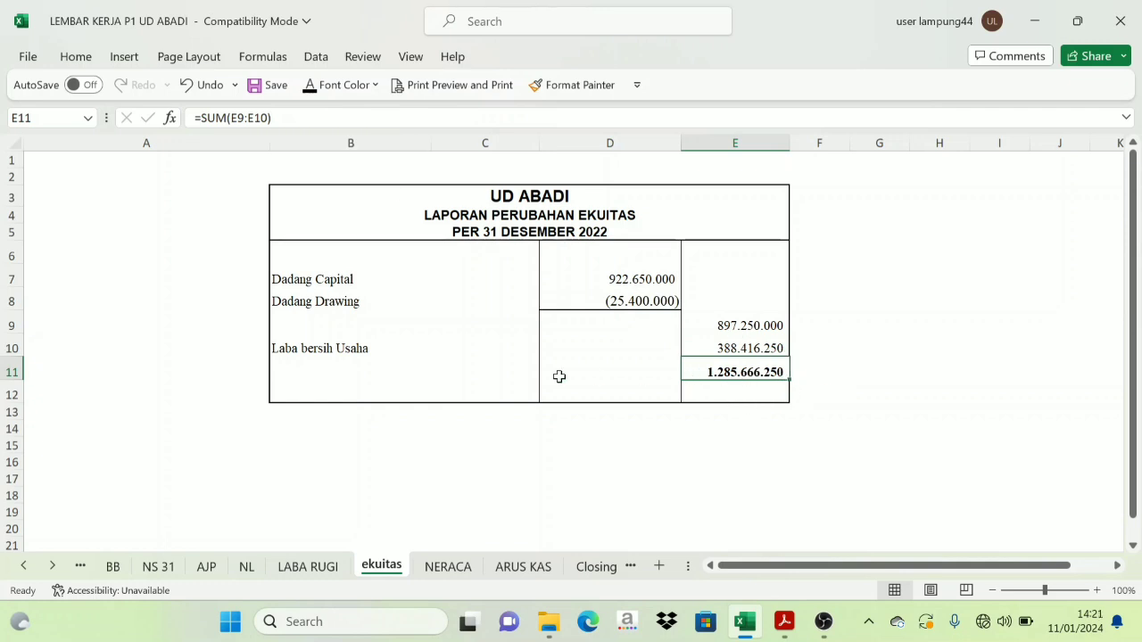
- Set the text of the 31 Desember 2022 closing capital label in B11 of ekuitas to black
{"action": "left_click", "coordinate": [327, 378]}
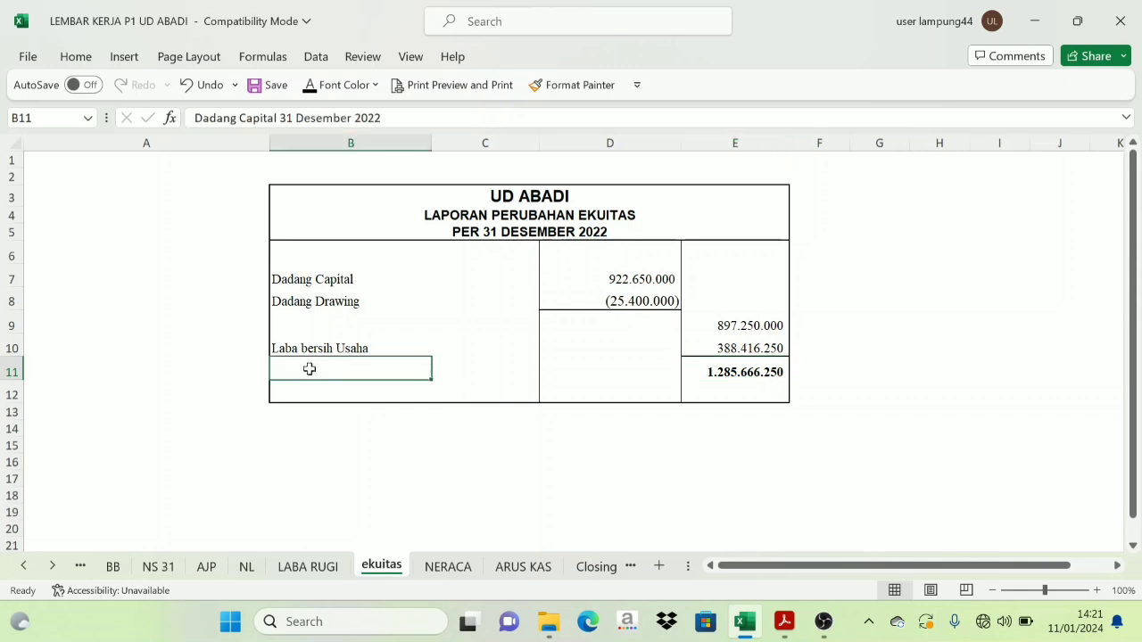
{"action": "left_click", "coordinate": [308, 85]}
{"action": "left_click", "coordinate": [1050, 371]}
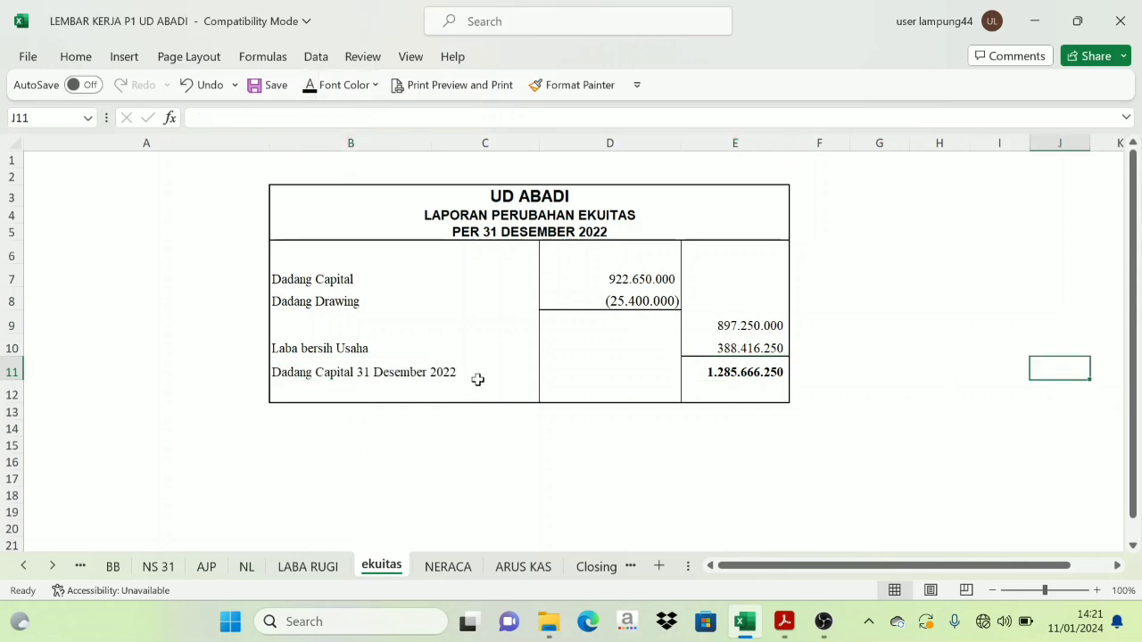
{"action": "left_click", "coordinate": [854, 346]}
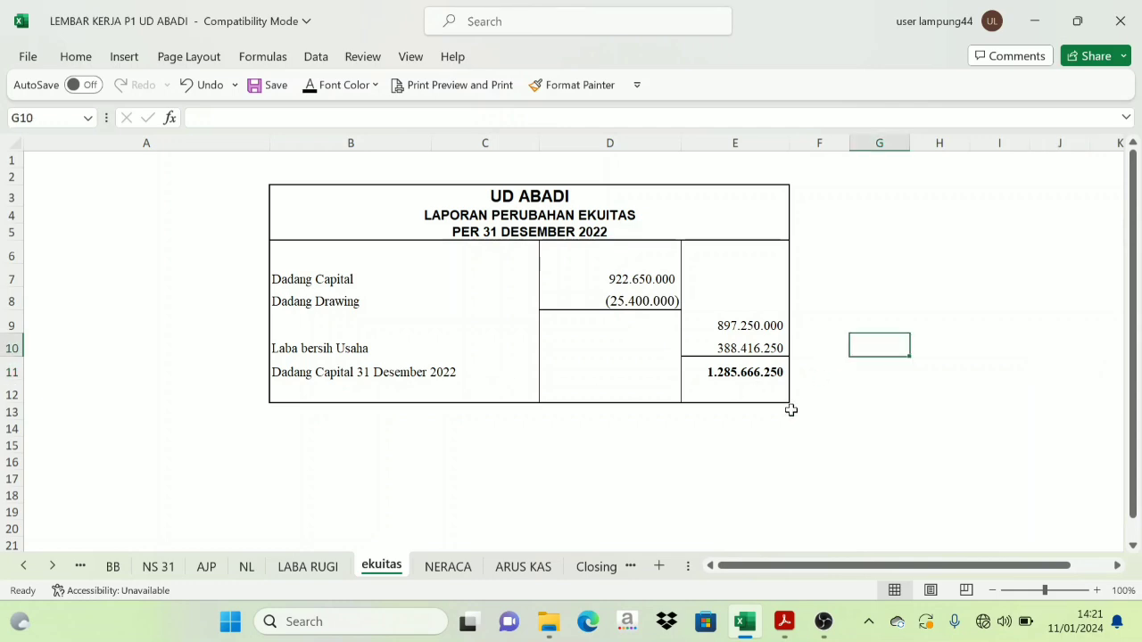
- Review the LABA RUGI report alongside the completed statement of changes in equity in ekuitas
{"action": "left_click", "coordinate": [308, 567]}
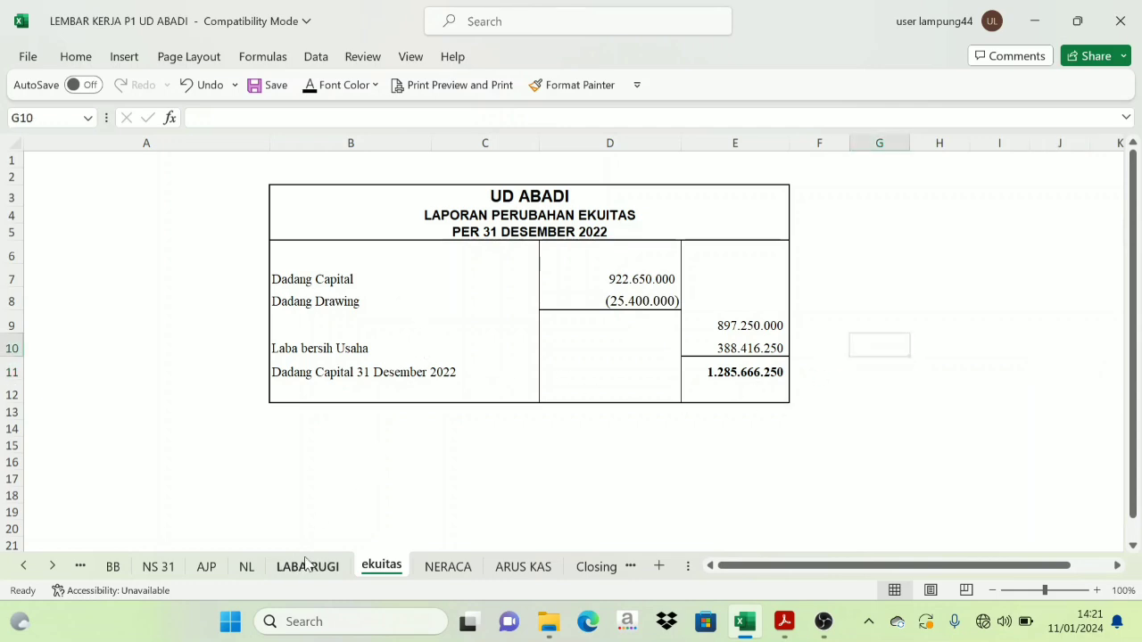
{"action": "scroll", "coordinate": [489, 395], "scroll_direction": "up", "scroll_amount": 5}
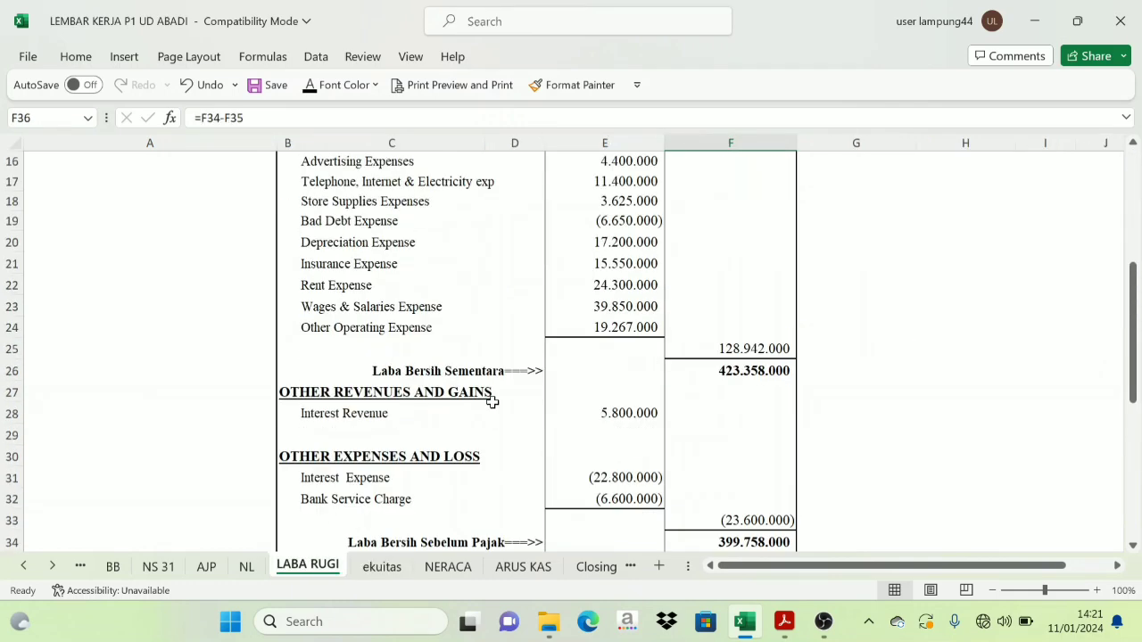
{"action": "left_click", "coordinate": [385, 566]}
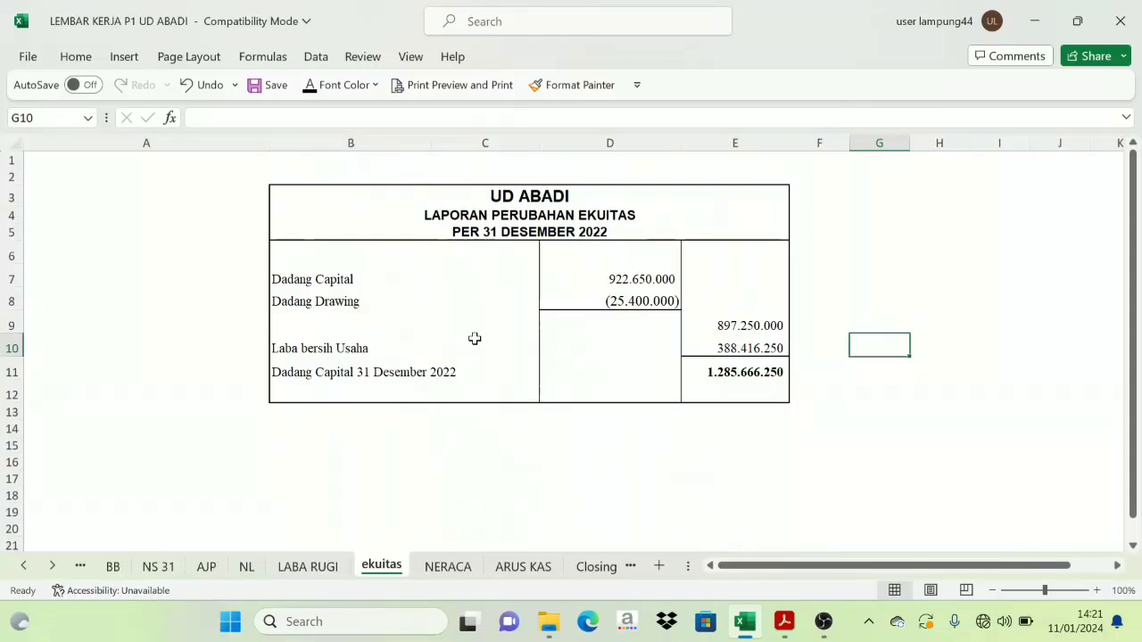
{"action": "left_click", "coordinate": [321, 566]}
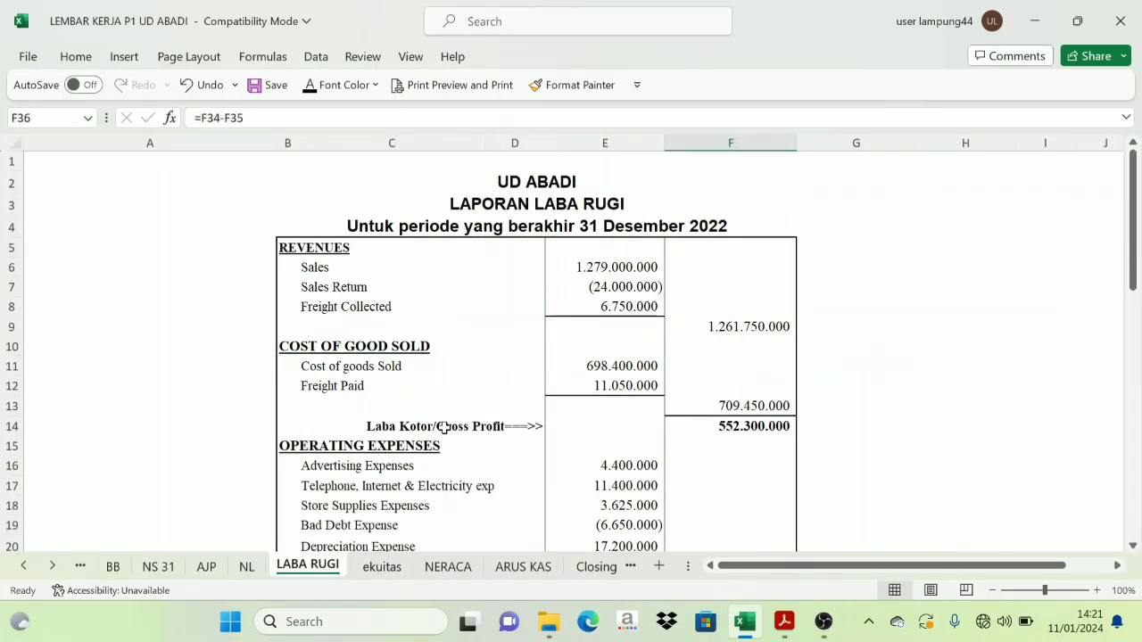